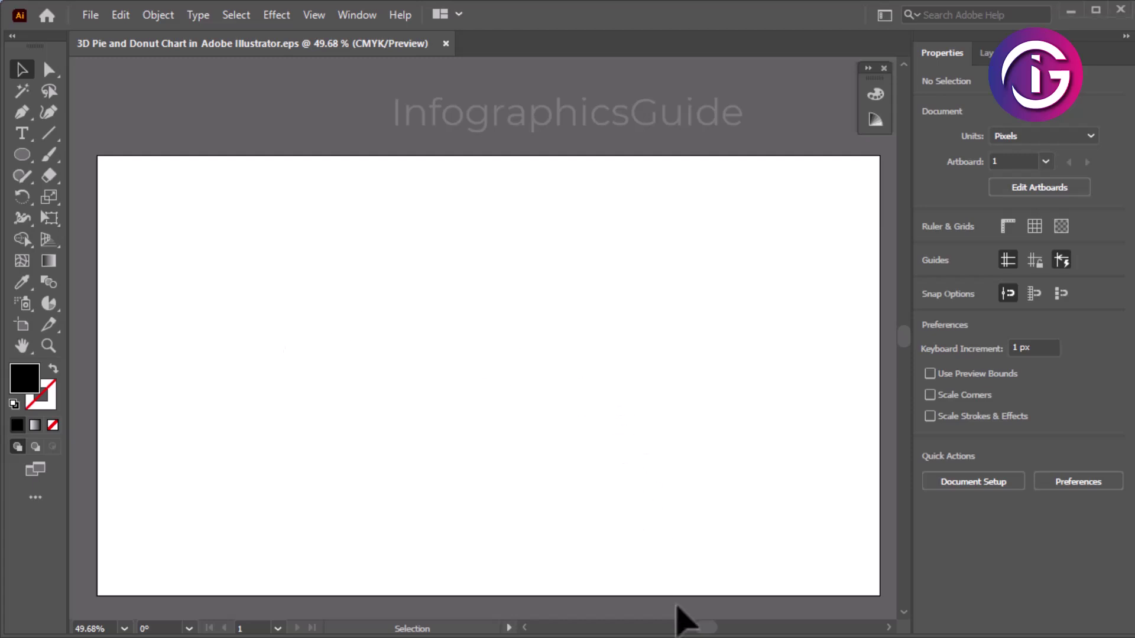
Copy the Google 70%, Bing 15%, Yahoo 10%, Others 5% lines from the notes and return to Illustrator
{"action": "key", "text": "alt+Tab"}
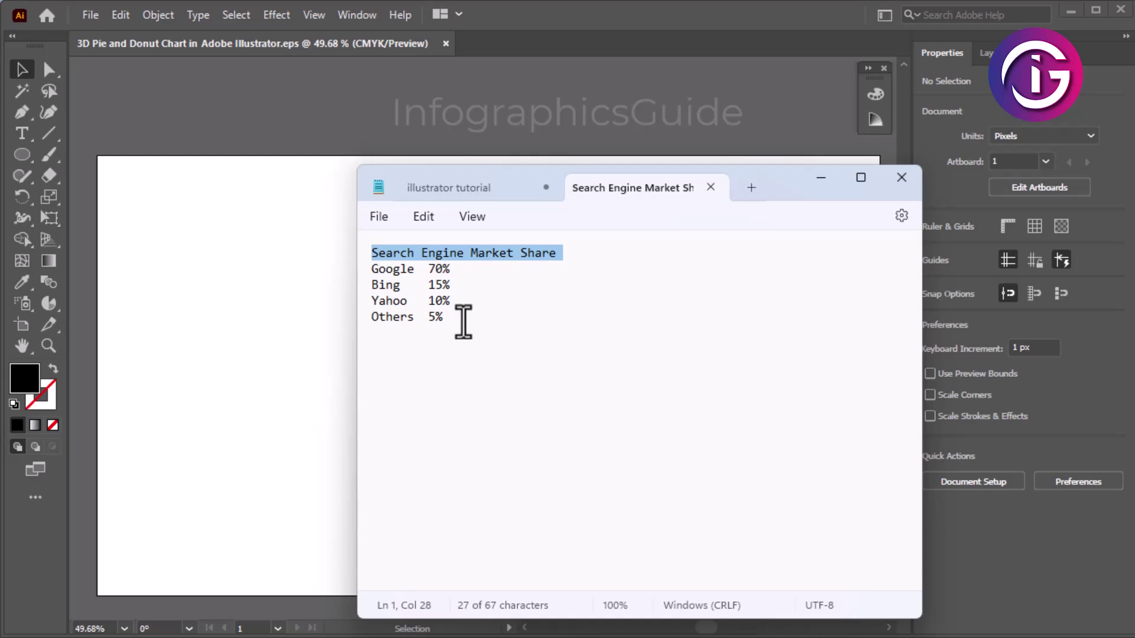
{"action": "left_click_drag", "start_coordinate": [463, 323], "coordinate": [346, 276]}
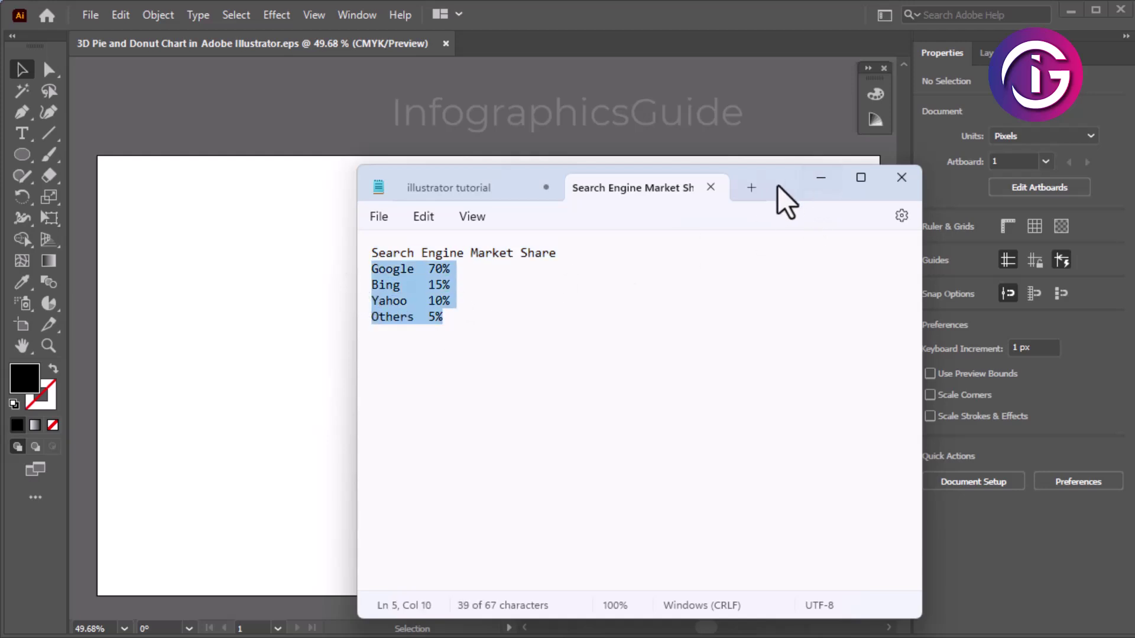
{"action": "left_click", "coordinate": [821, 179]}
Draw a pie graph area on the artboard and paste the engine figures into its data
{"action": "left_click", "coordinate": [50, 304]}
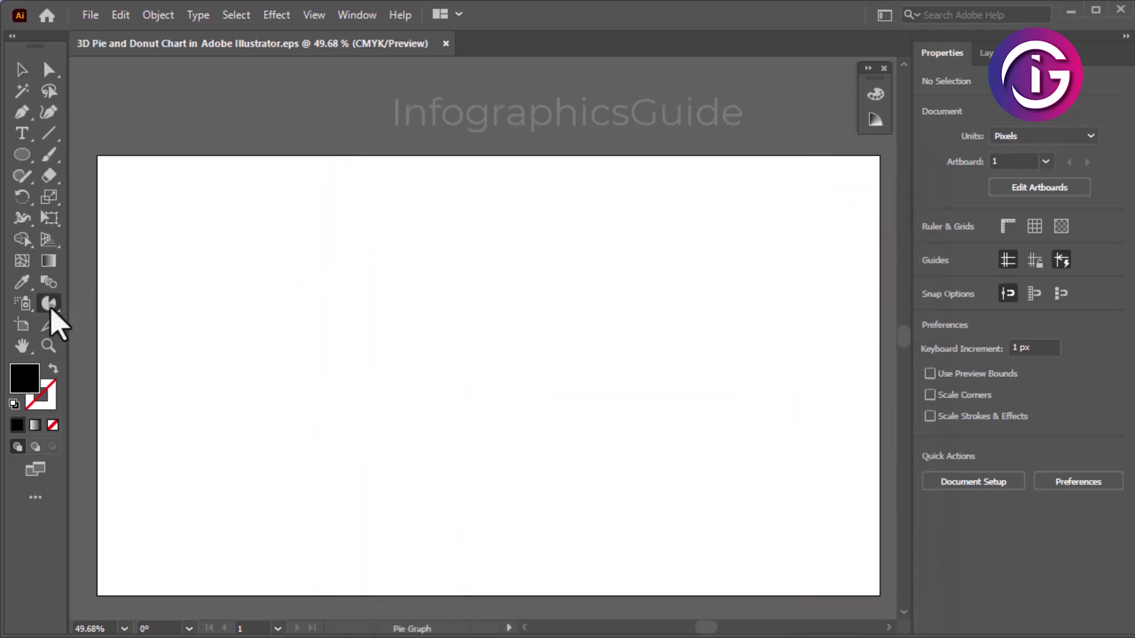
{"action": "left_click_drag", "start_coordinate": [49, 308], "coordinate": [134, 454]}
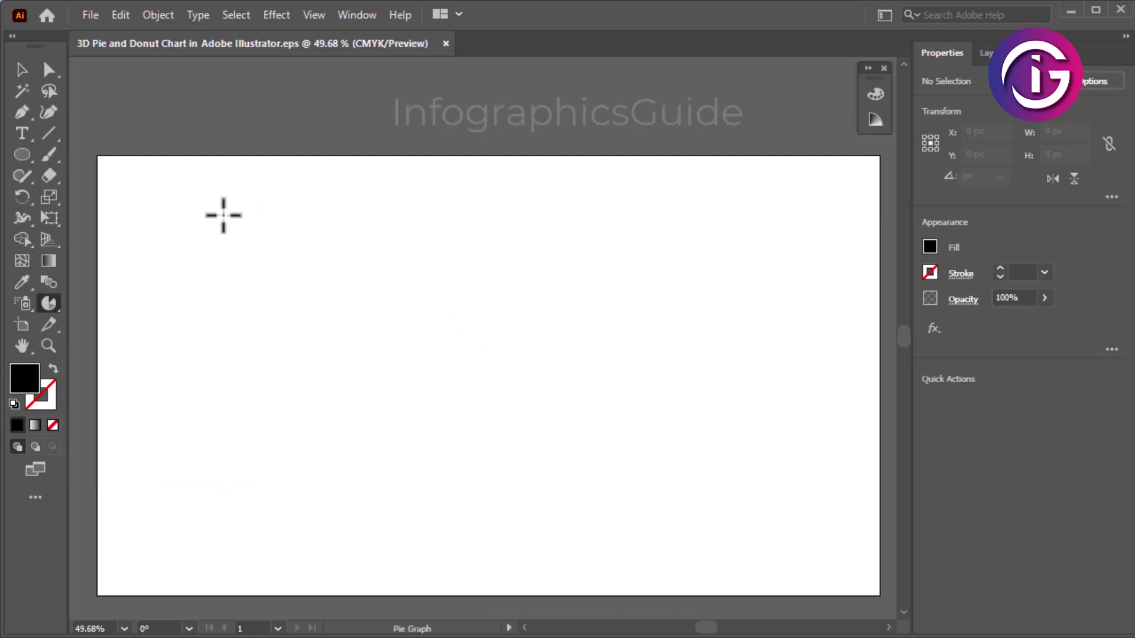
{"action": "left_click_drag", "start_coordinate": [224, 215], "coordinate": [727, 537]}
{"action": "type", "text": "Google\t70% Bing\t15% Yahoo\t10% Others\t5%"}
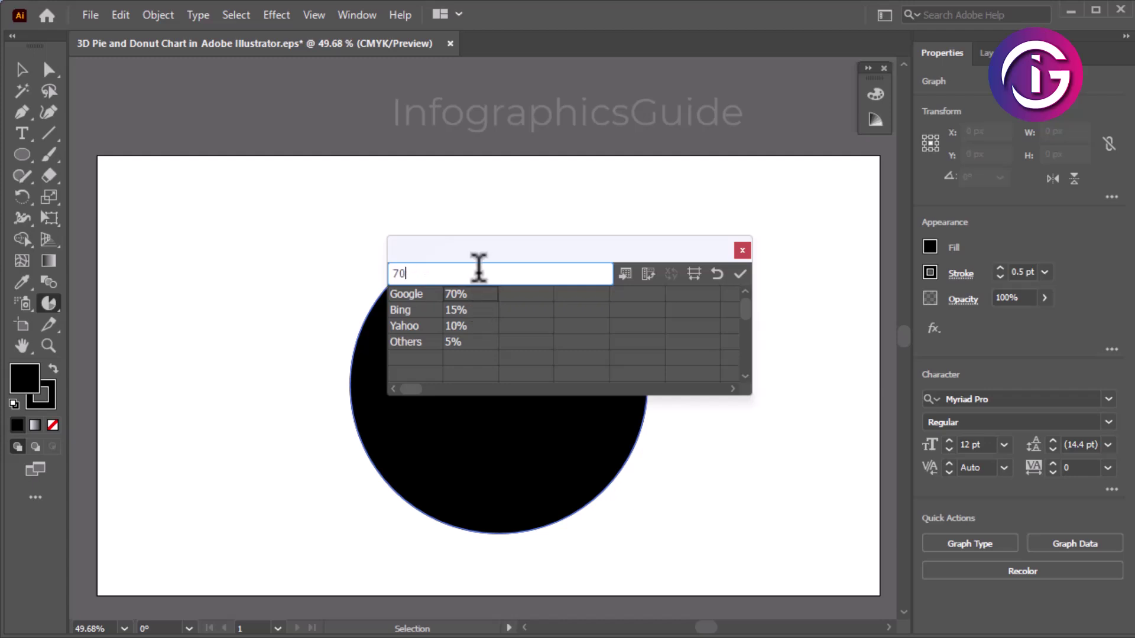
Strip the percent signs so the values read 70, 15, 10, 5, and apply
{"action": "double_click", "coordinate": [483, 273]}
{"action": "left_click", "coordinate": [473, 325]}
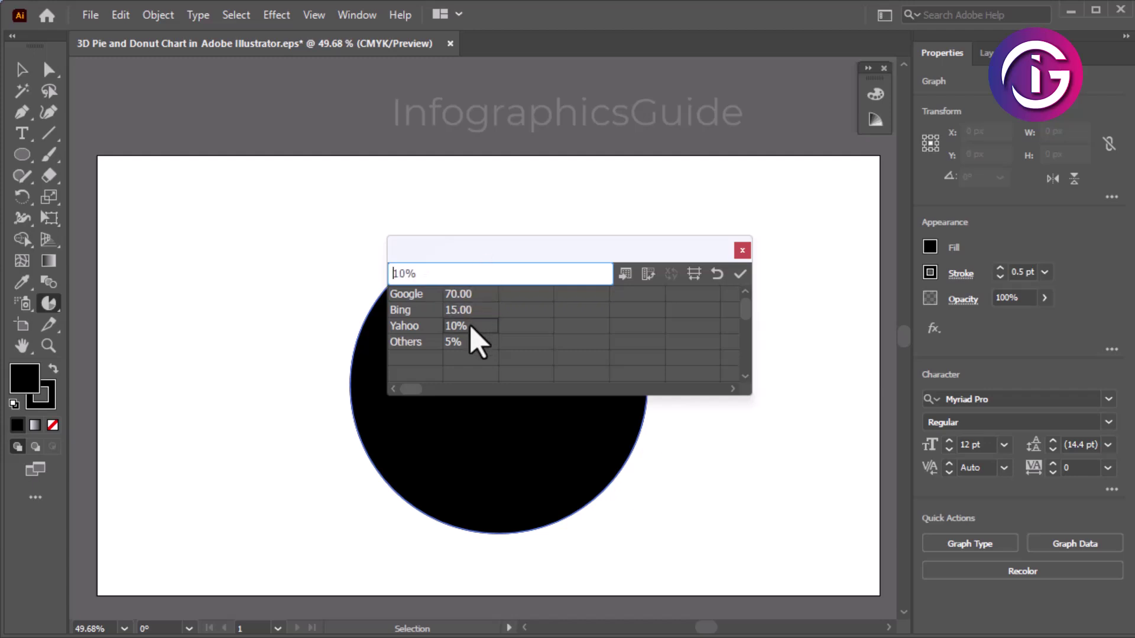
{"action": "key", "text": "Return"}
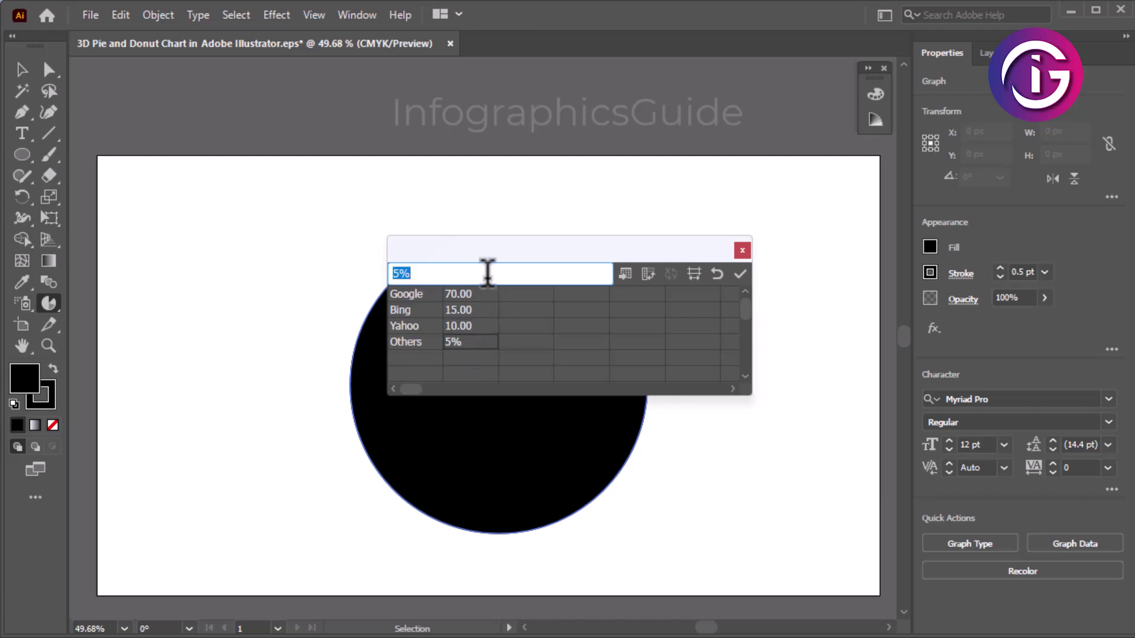
{"action": "left_click", "coordinate": [740, 273]}
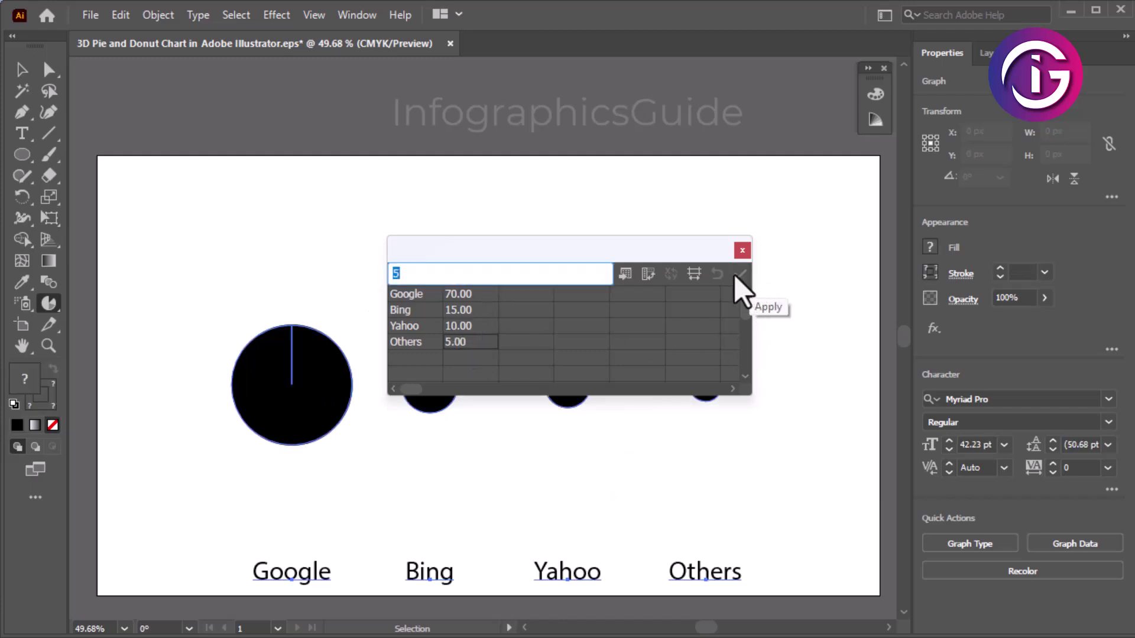
Transpose rows and columns into a single pie, apply, and close the graph data
{"action": "left_click", "coordinate": [648, 273]}
{"action": "left_click", "coordinate": [739, 273]}
{"action": "left_click", "coordinate": [742, 250]}
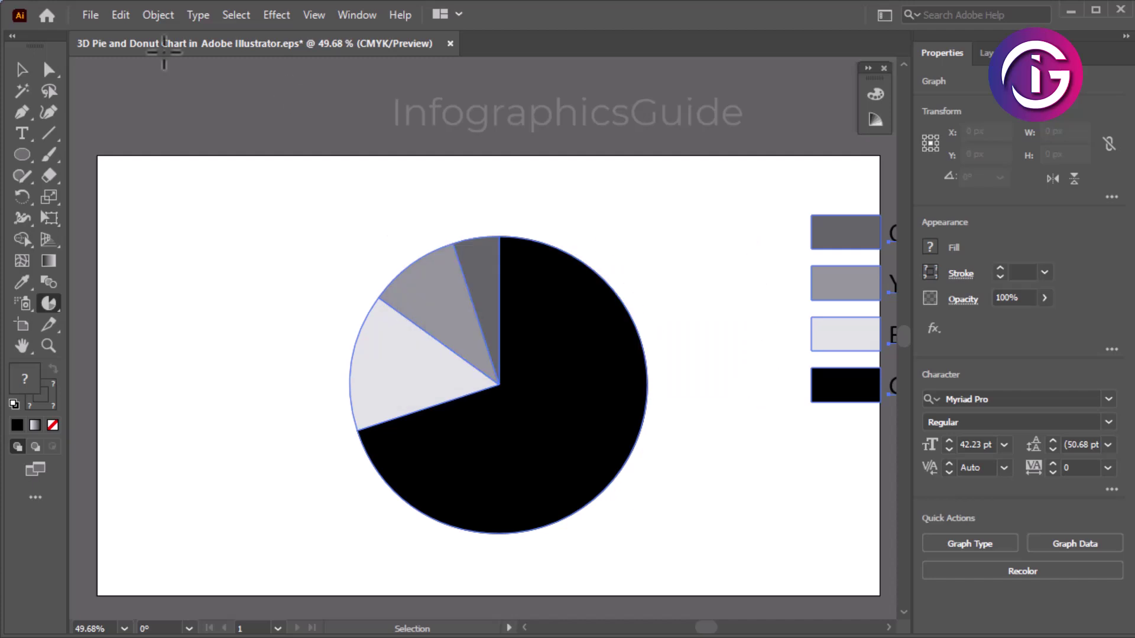
{"action": "left_click", "coordinate": [633, 195]}
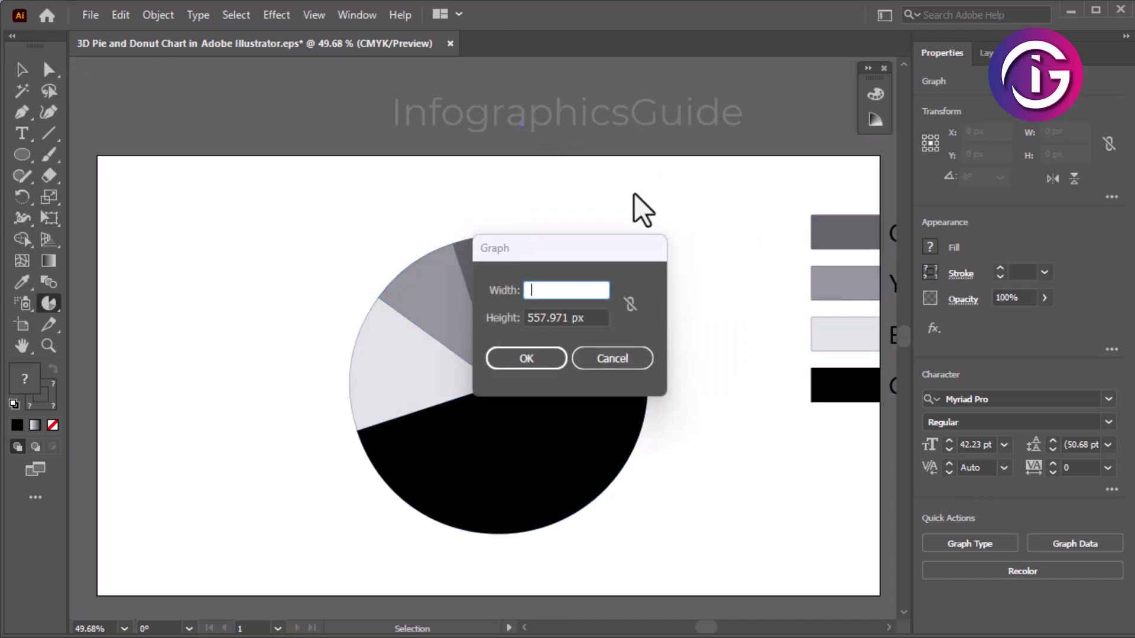
{"action": "key", "text": "Escape"}
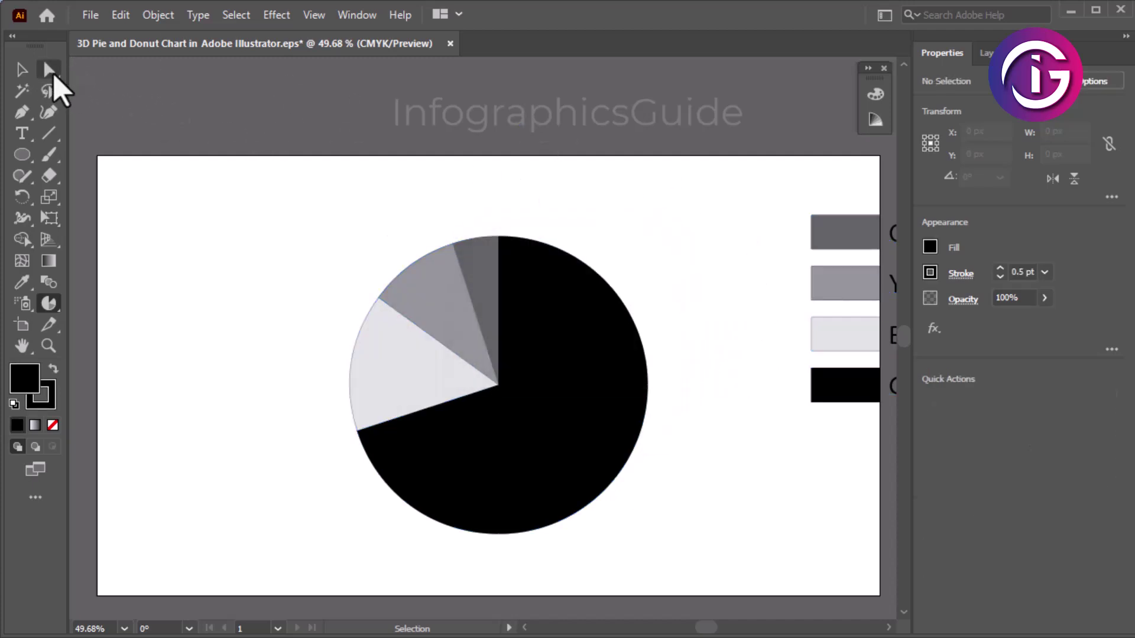
{"action": "left_click", "coordinate": [52, 72]}
{"action": "left_click_drag", "start_coordinate": [670, 208], "coordinate": [545, 215]}
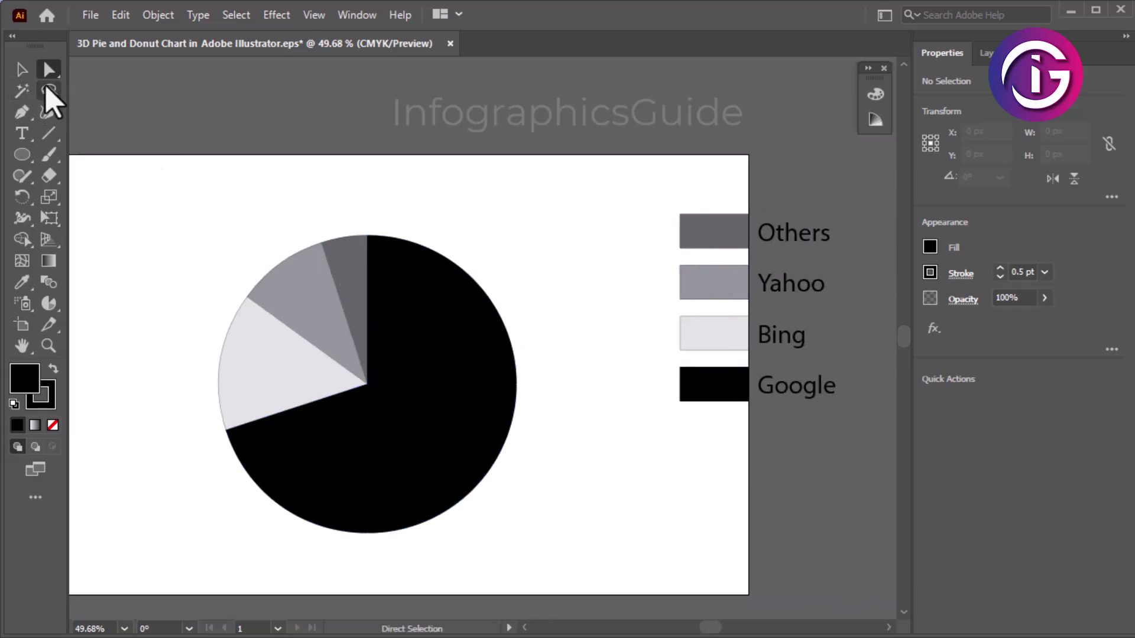
{"action": "left_click", "coordinate": [467, 449]}
{"action": "left_click", "coordinate": [717, 391], "text": "shift"}
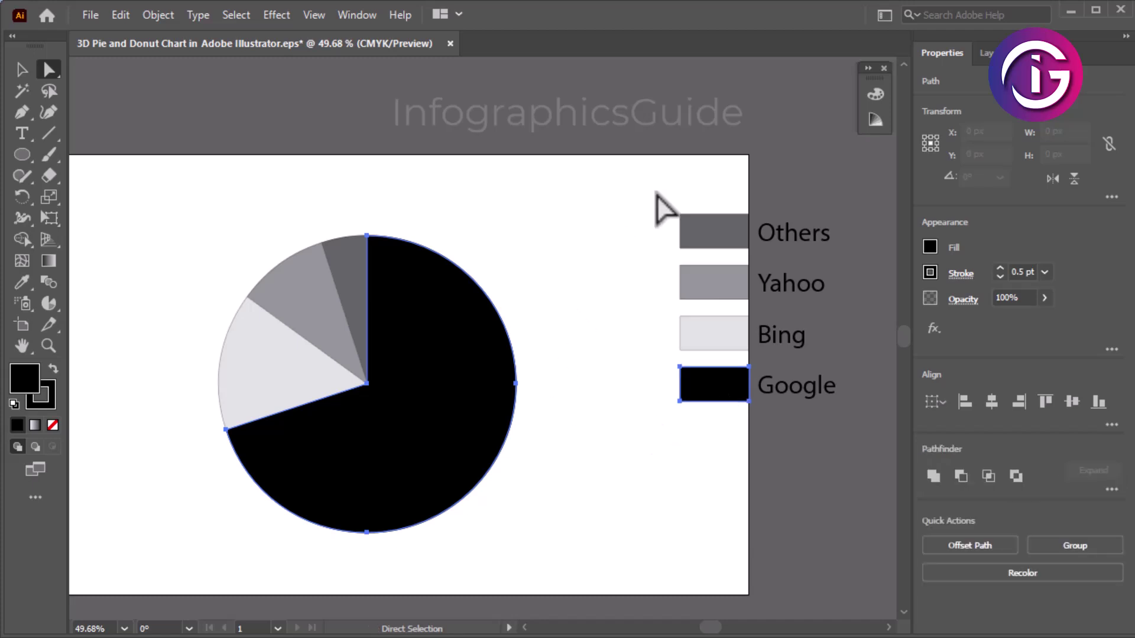
{"action": "left_click", "coordinate": [875, 95]}
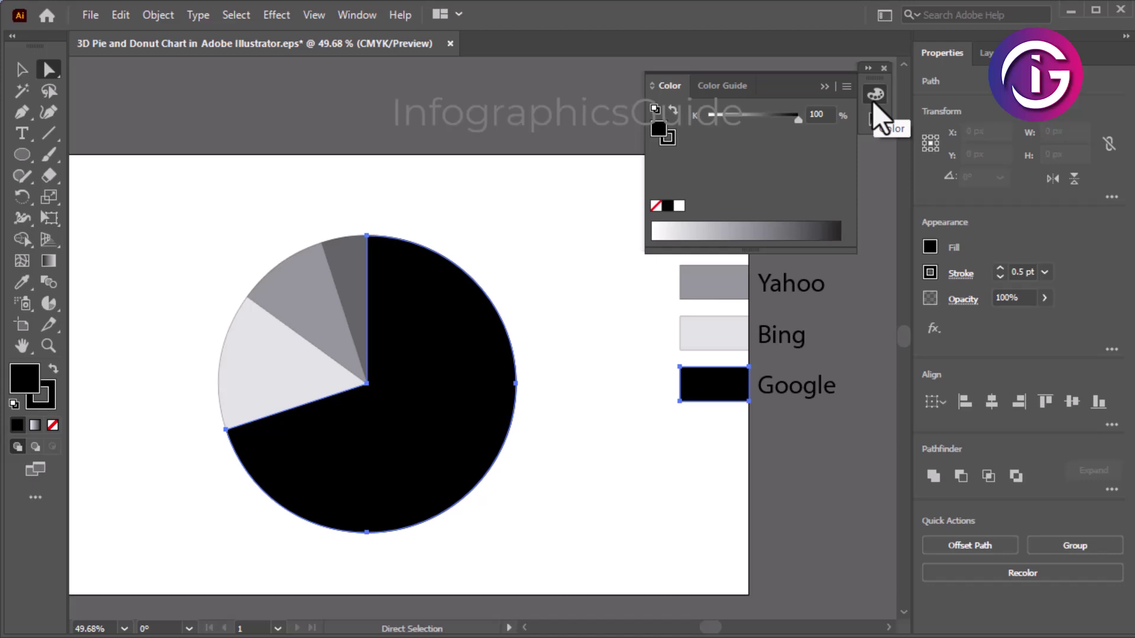
{"action": "left_click", "coordinate": [873, 102]}
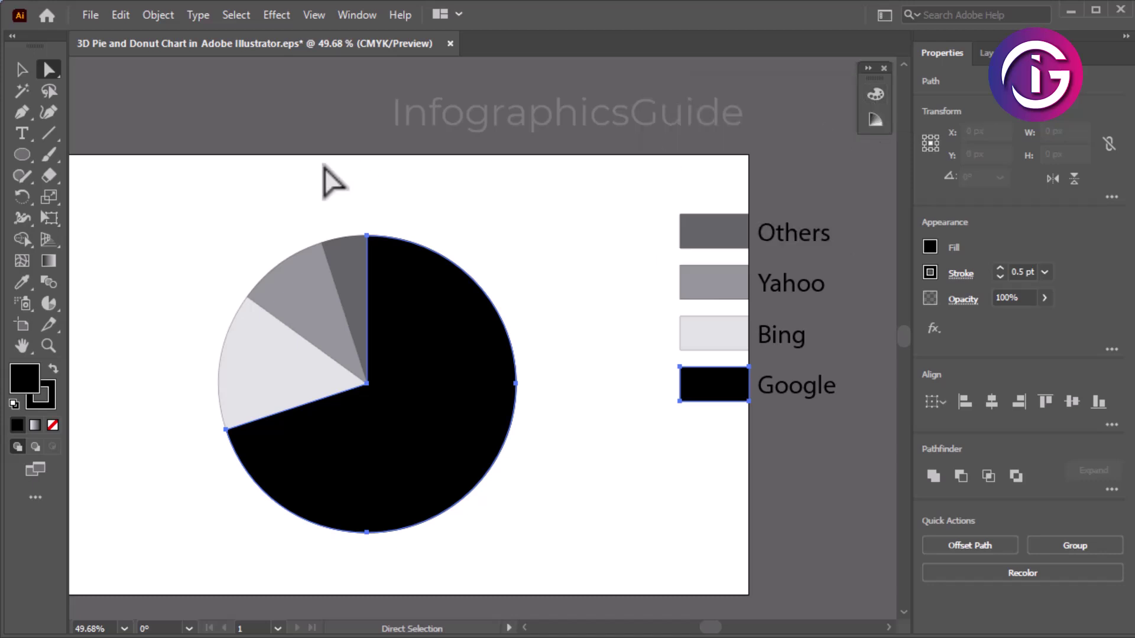
{"action": "left_click", "coordinate": [324, 177]}
{"action": "left_click", "coordinate": [22, 69]}
{"action": "left_click", "coordinate": [386, 345]}
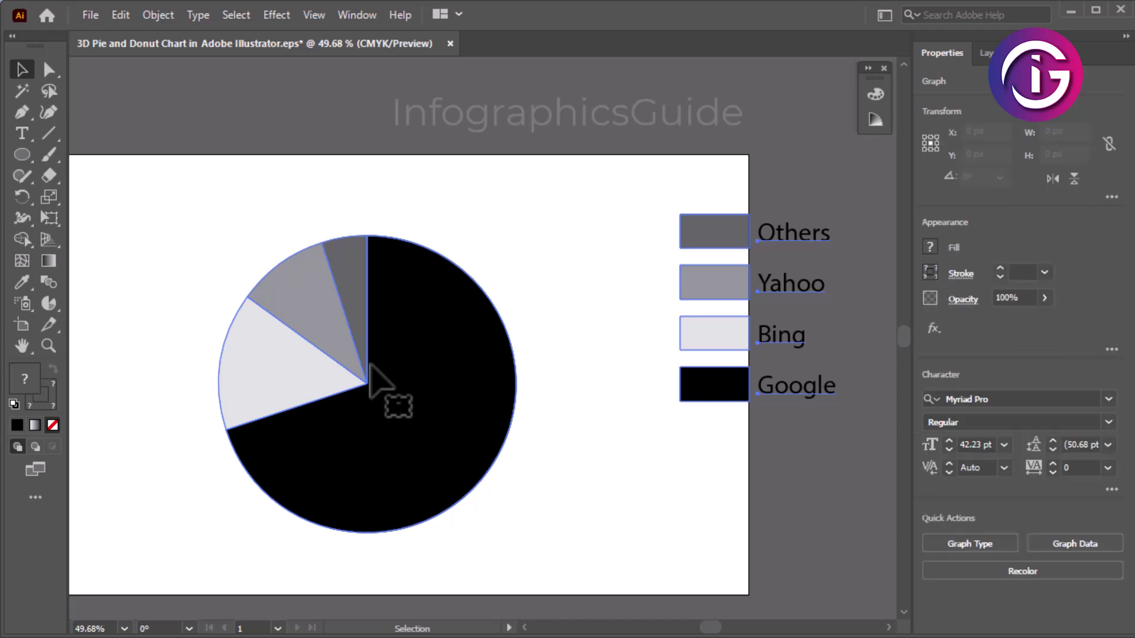
Ungroup the pie graph via Object > Ungroup, confirming the graph warning, then ungroup once more
{"action": "right_click", "coordinate": [371, 369]}
{"action": "left_click", "coordinate": [149, 31]}
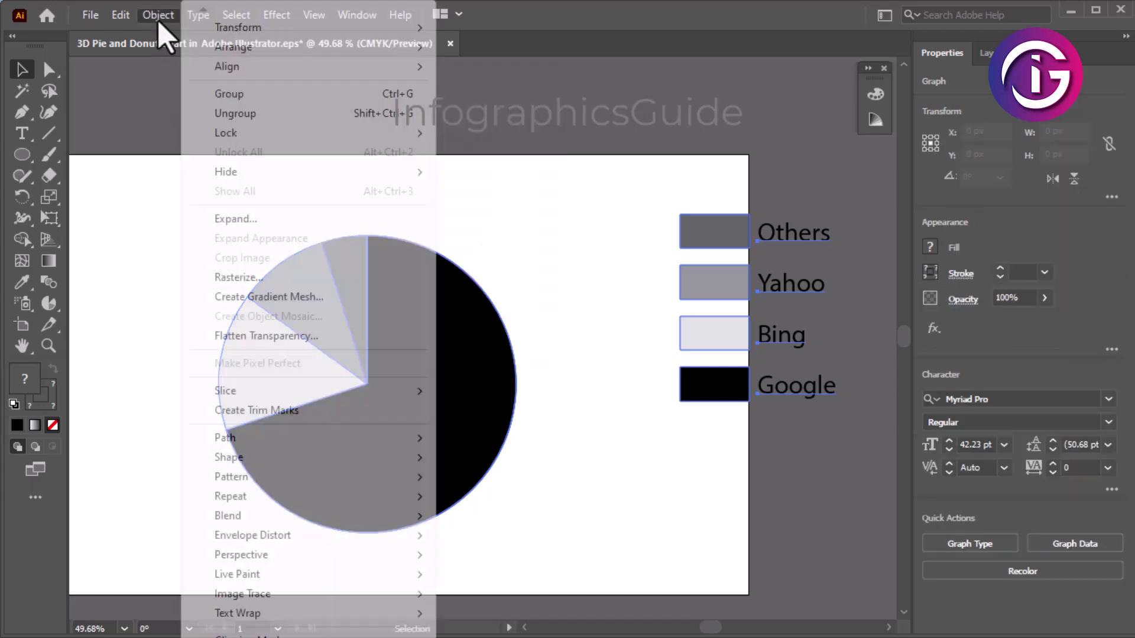
{"action": "left_click", "coordinate": [237, 113]}
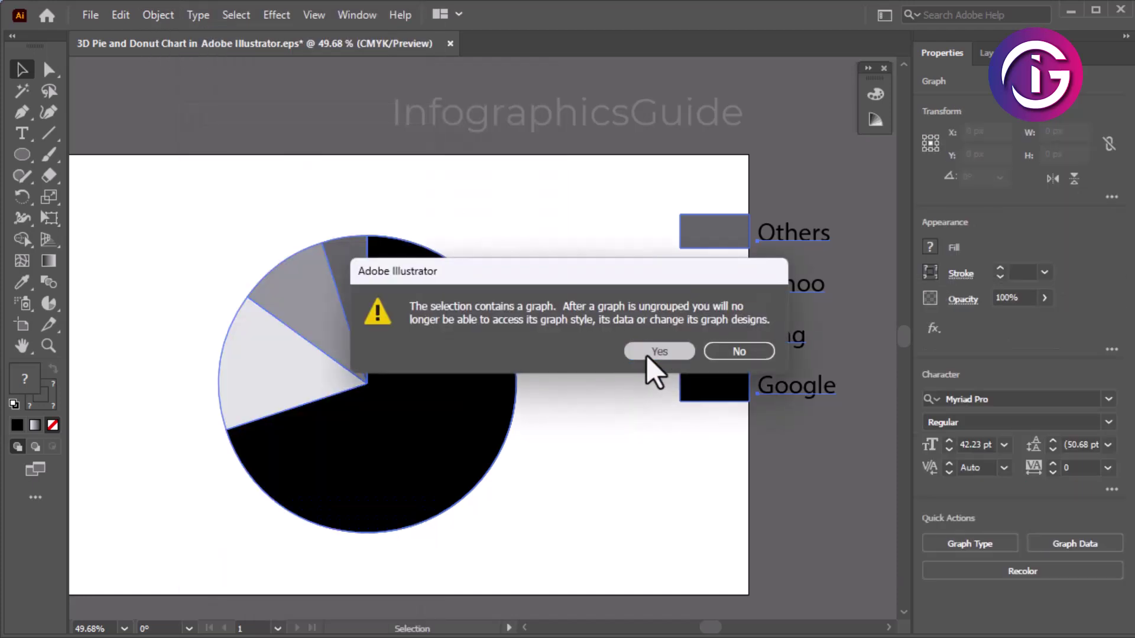
{"action": "left_click", "coordinate": [646, 355]}
{"action": "right_click", "coordinate": [462, 352]}
{"action": "left_click", "coordinate": [511, 209]}
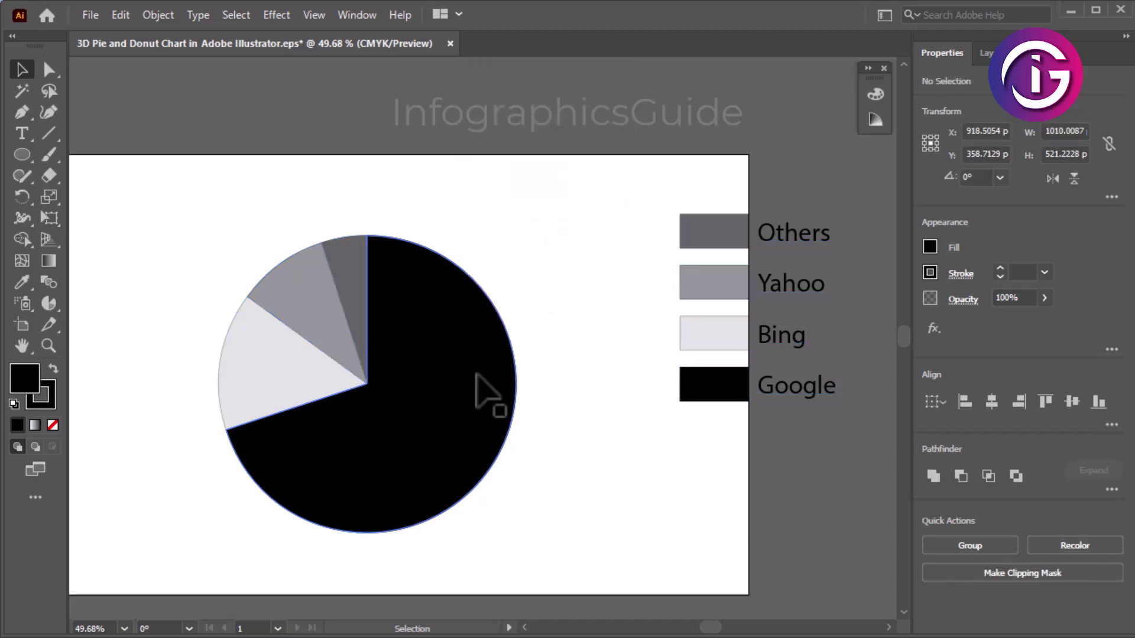
Ungroup the top grey slice group of the pie
{"action": "left_click", "coordinate": [476, 385]}
{"action": "right_click", "coordinate": [481, 341]}
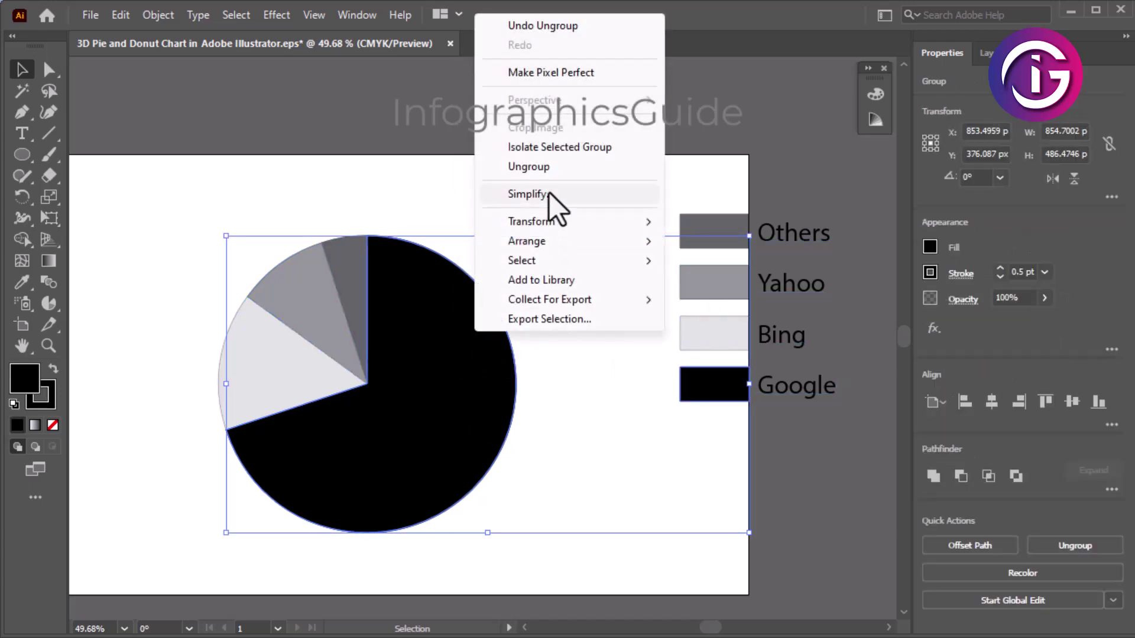
{"action": "left_click", "coordinate": [398, 309]}
{"action": "right_click", "coordinate": [364, 261]}
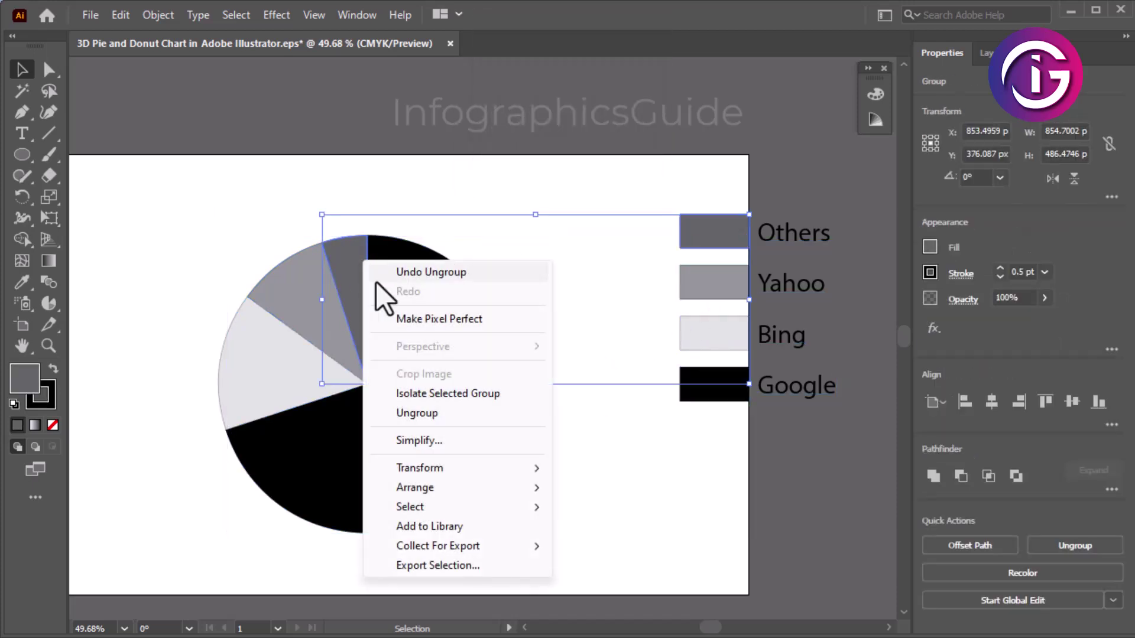
{"action": "left_click", "coordinate": [437, 407]}
Ungroup the remaining nested groups, including the light Bing slice group
{"action": "left_click", "coordinate": [248, 296]}
{"action": "right_click", "coordinate": [271, 292]}
{"action": "left_click", "coordinate": [322, 443]}
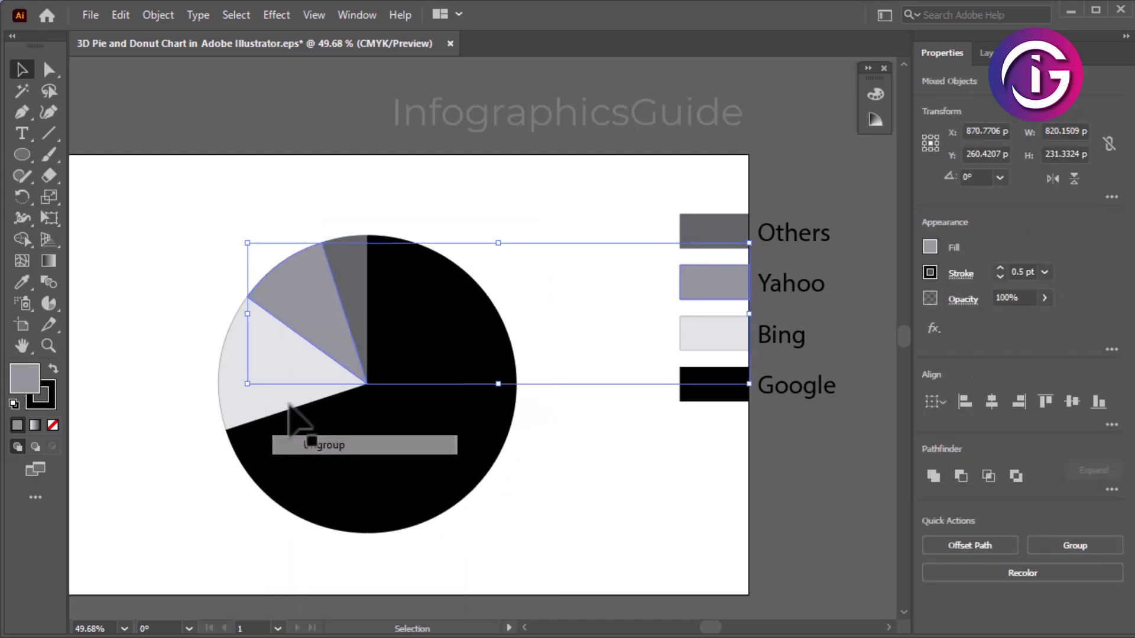
{"action": "left_click", "coordinate": [288, 404]}
{"action": "right_click", "coordinate": [286, 405]}
{"action": "left_click", "coordinate": [357, 234]}
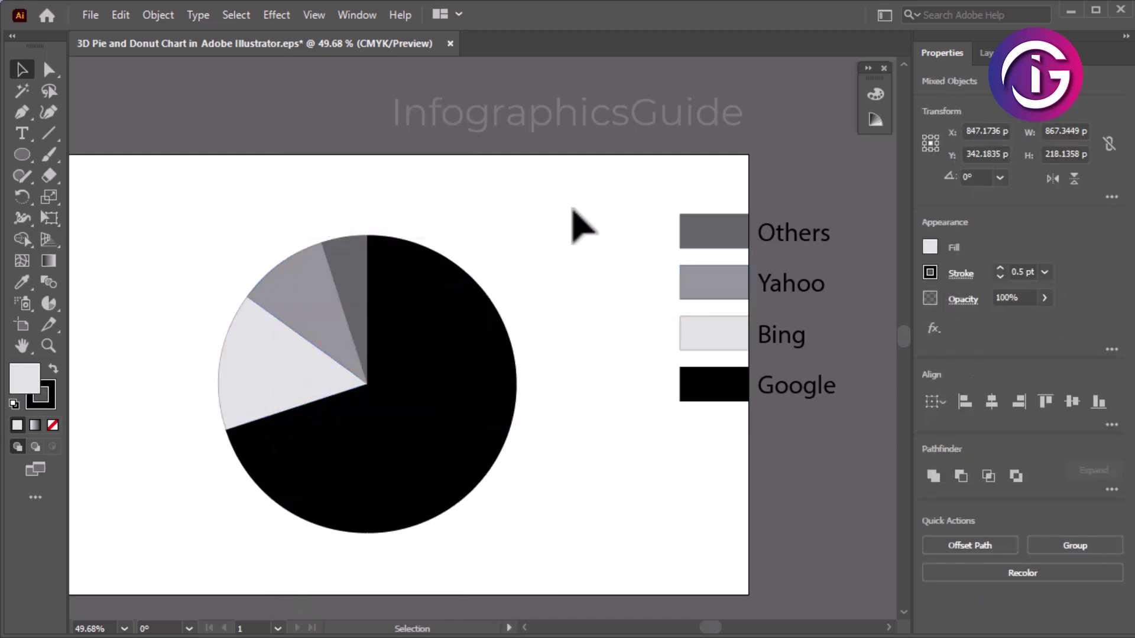
{"action": "left_click", "coordinate": [299, 431]}
Give the pie and legend white 5 pt outlines
{"action": "left_click", "coordinate": [718, 236]}
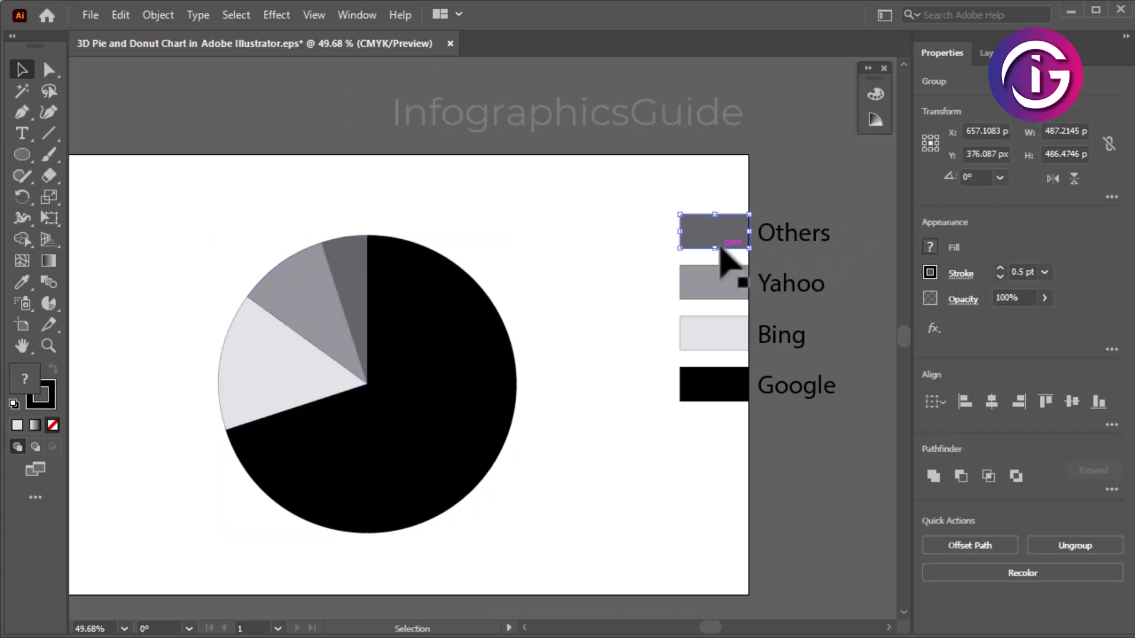
{"action": "mouse_move", "coordinate": [222, 173]}
{"action": "left_mouse_down"}
{"action": "mouse_move", "coordinate": [669, 514]}
{"action": "mouse_move", "coordinate": [731, 539]}
{"action": "left_mouse_up"}
{"action": "left_click", "coordinate": [55, 410]}
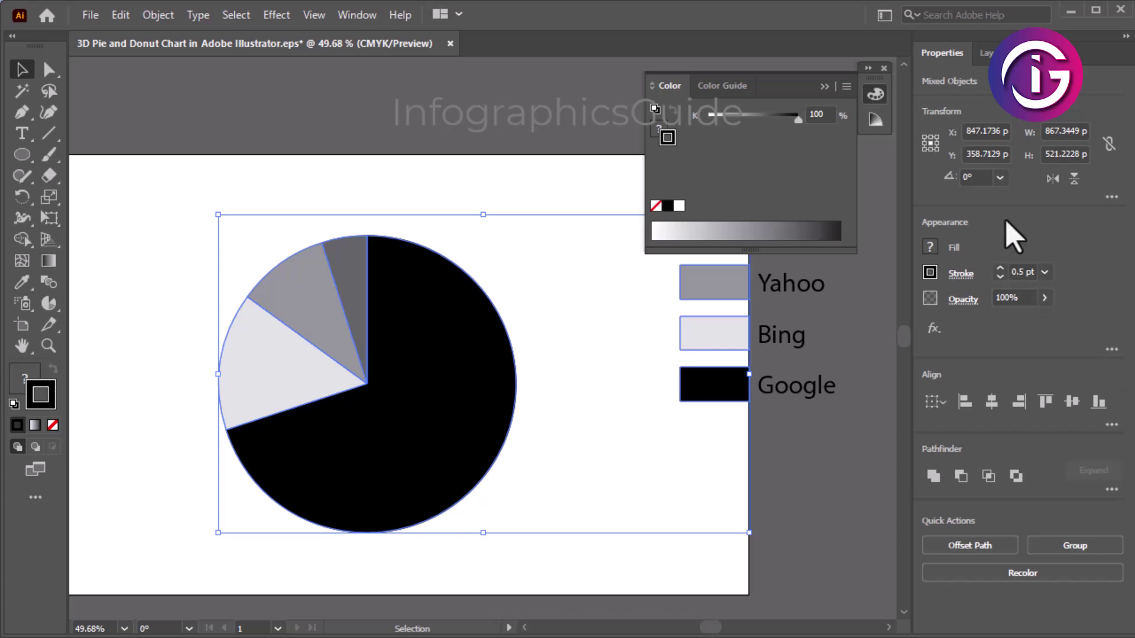
{"action": "left_click", "coordinate": [1044, 271]}
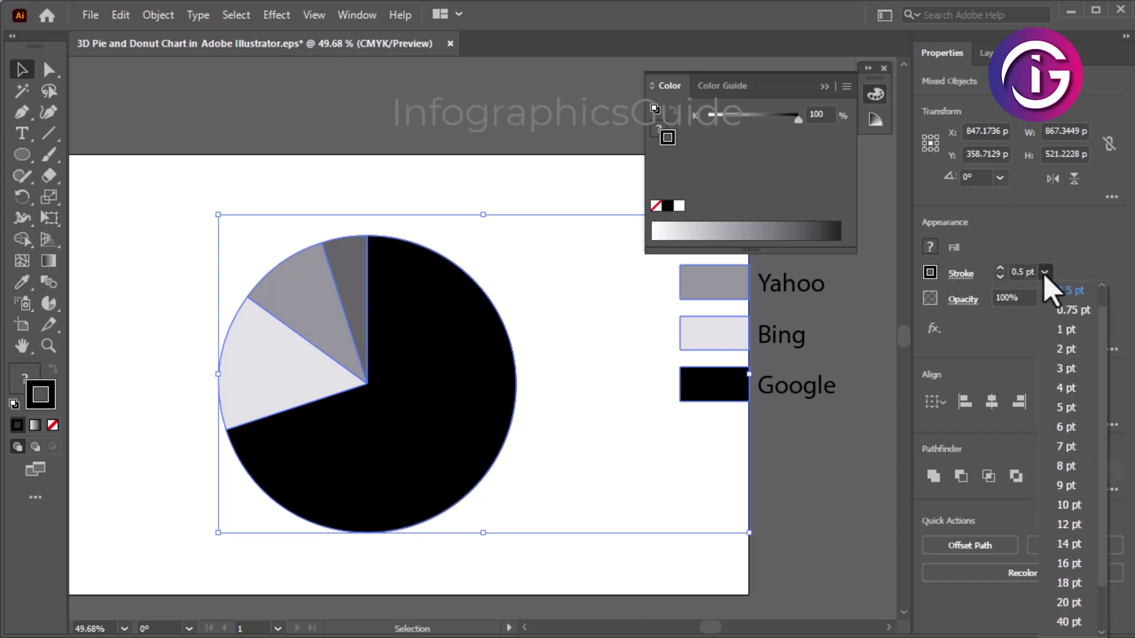
{"action": "left_click", "coordinate": [1075, 407]}
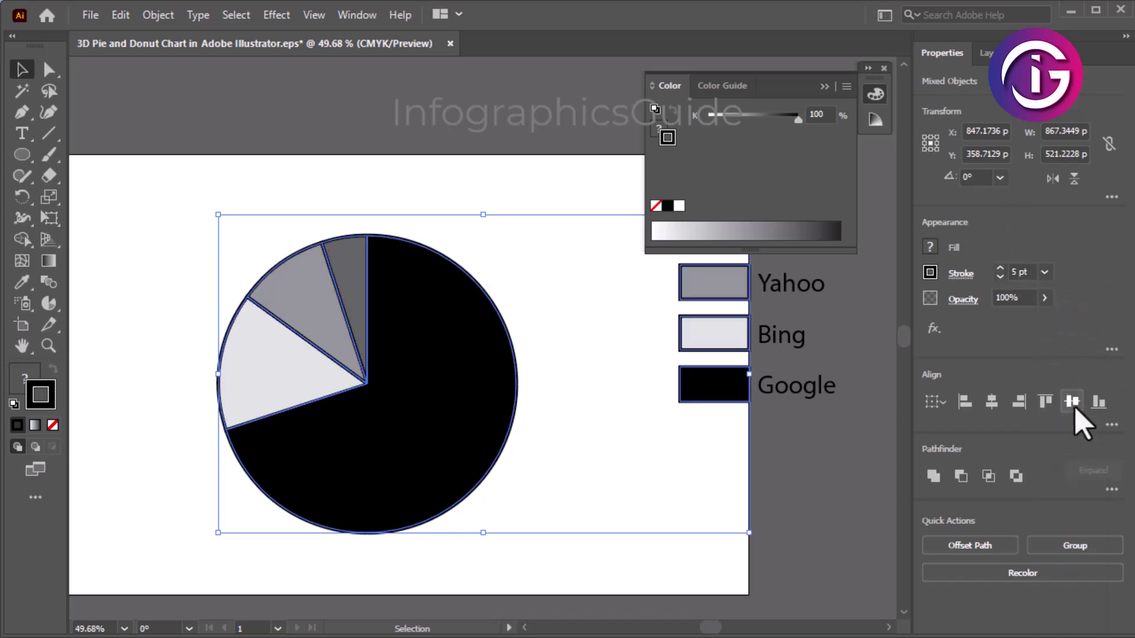
{"action": "left_click", "coordinate": [679, 206]}
{"action": "left_click", "coordinate": [876, 97]}
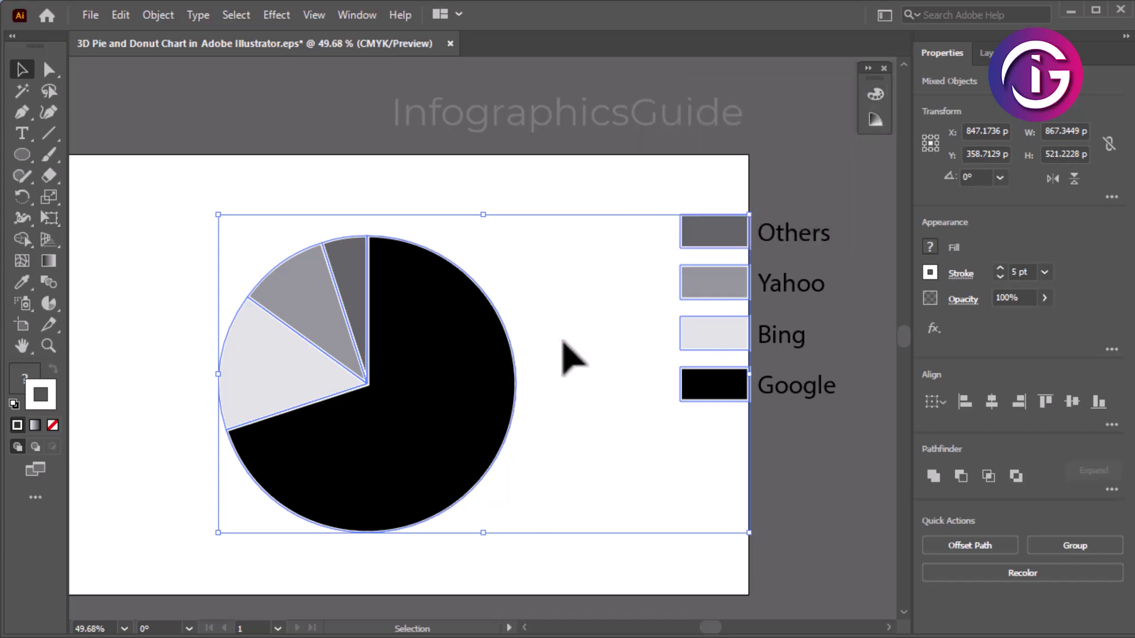
{"action": "left_click", "coordinate": [588, 322]}
Ungroup the pie slices into separate shapes
{"action": "left_click", "coordinate": [49, 70]}
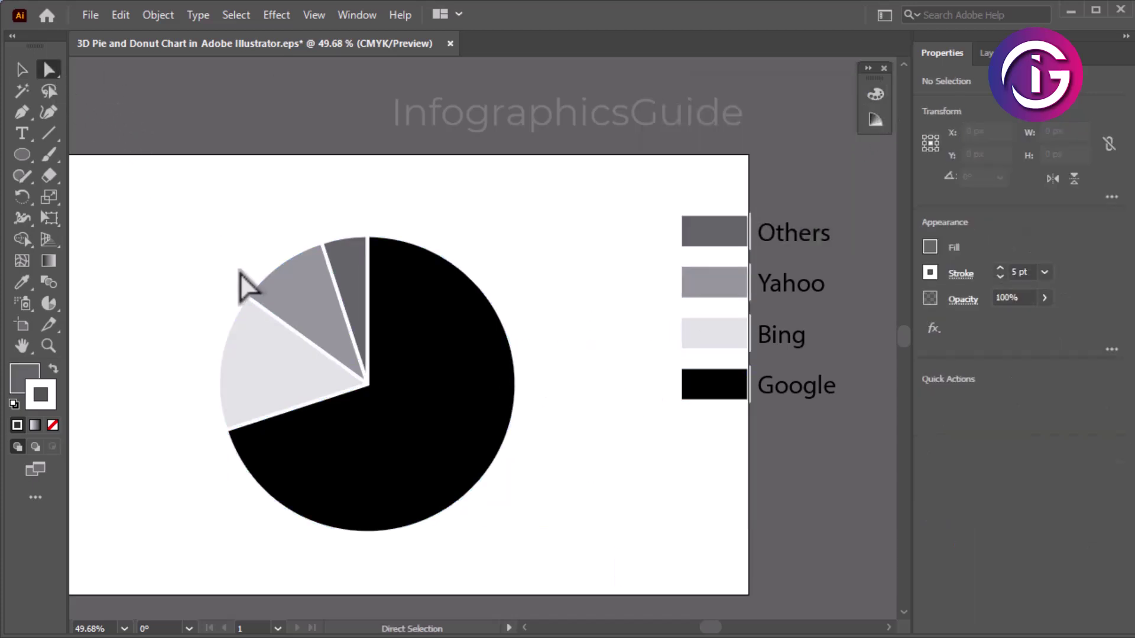
{"action": "left_click", "coordinate": [23, 155]}
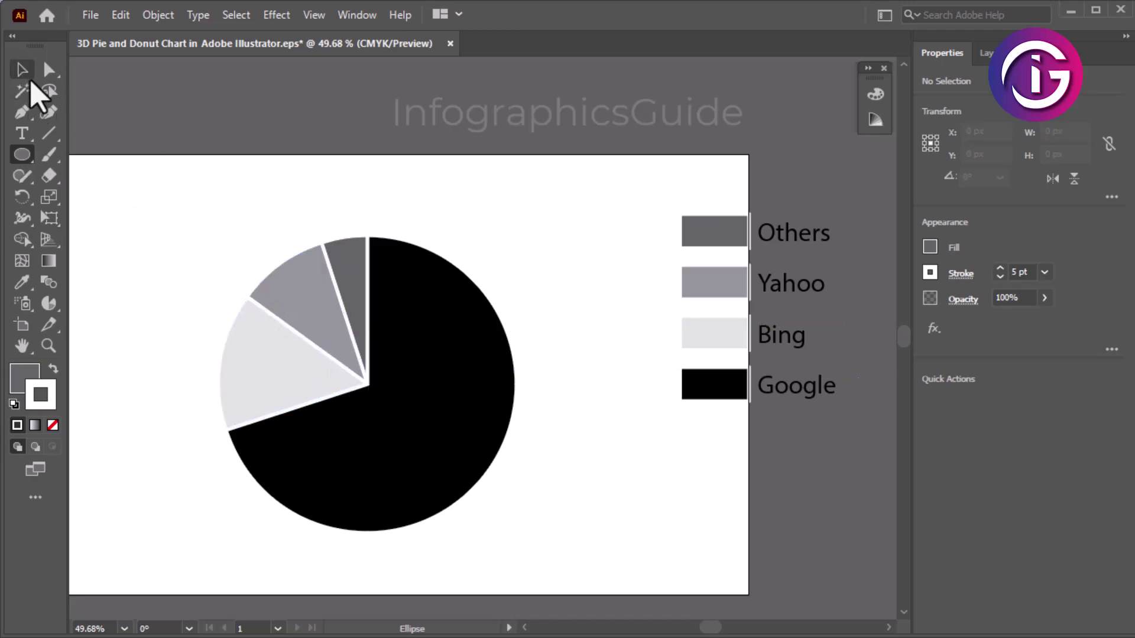
{"action": "left_click", "coordinate": [22, 70]}
{"action": "right_click", "coordinate": [445, 405]}
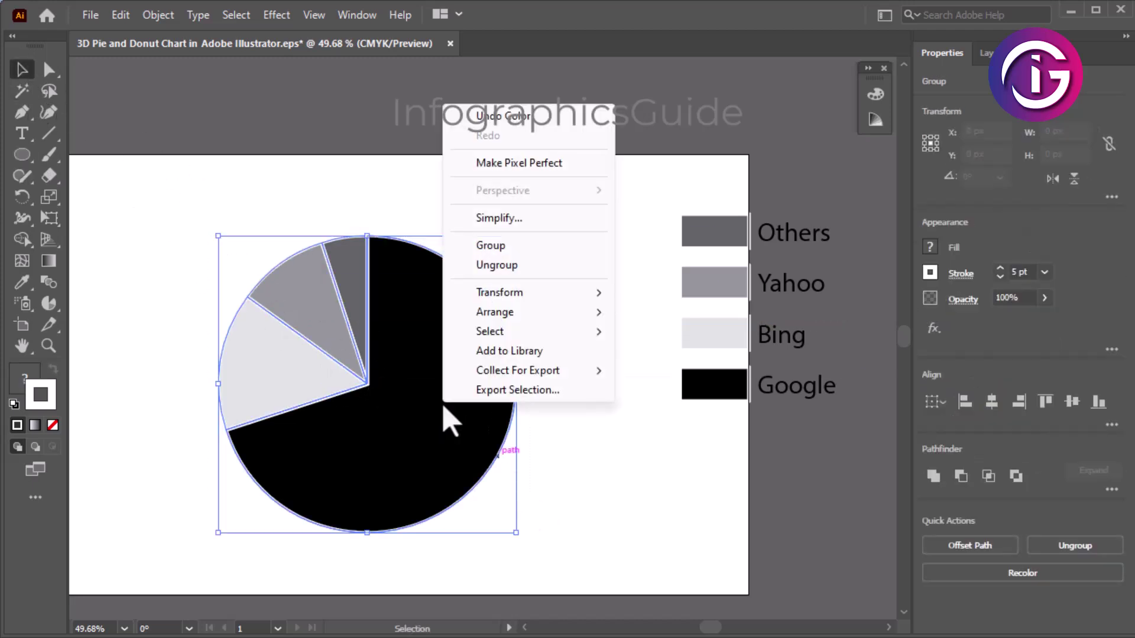
{"action": "left_click", "coordinate": [496, 265]}
{"action": "left_click", "coordinate": [616, 476]}
{"action": "left_click", "coordinate": [22, 159]}
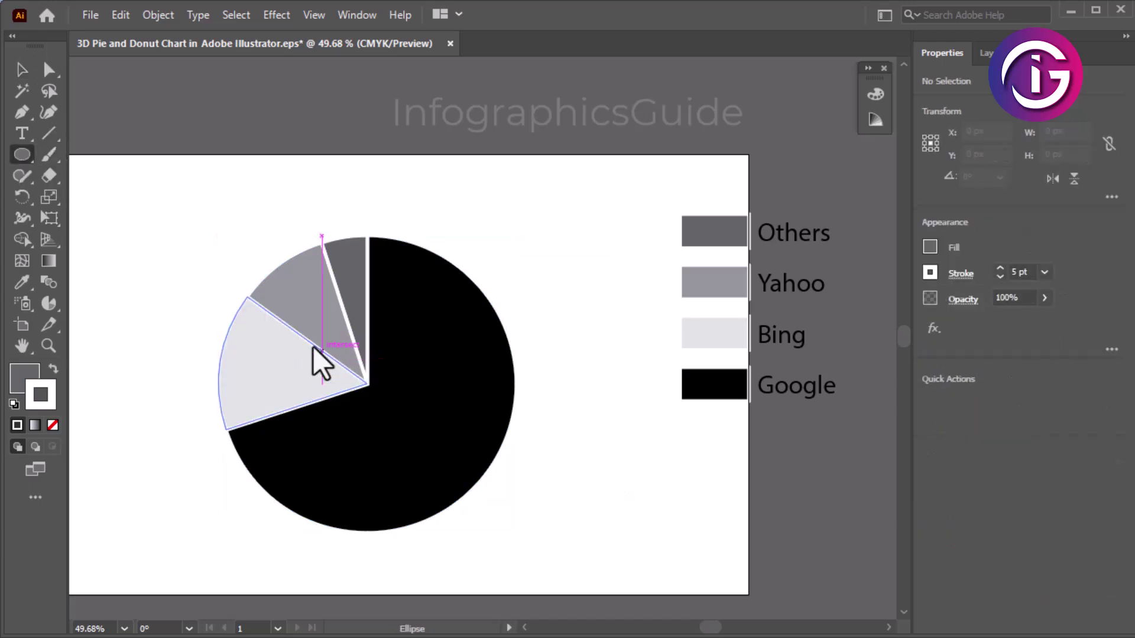
{"action": "left_click", "coordinate": [22, 70]}
Raise the pie slice stroke weight to 10 pt
{"action": "left_click", "coordinate": [267, 308]}
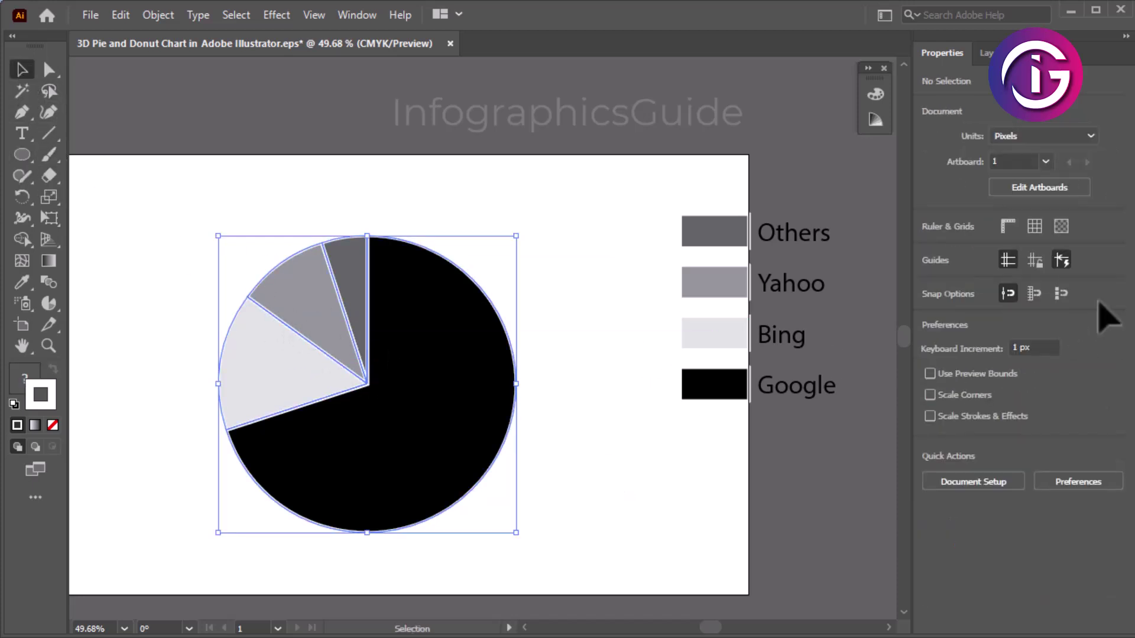
{"action": "left_click", "coordinate": [1000, 268]}
{"action": "left_click", "coordinate": [999, 268]}
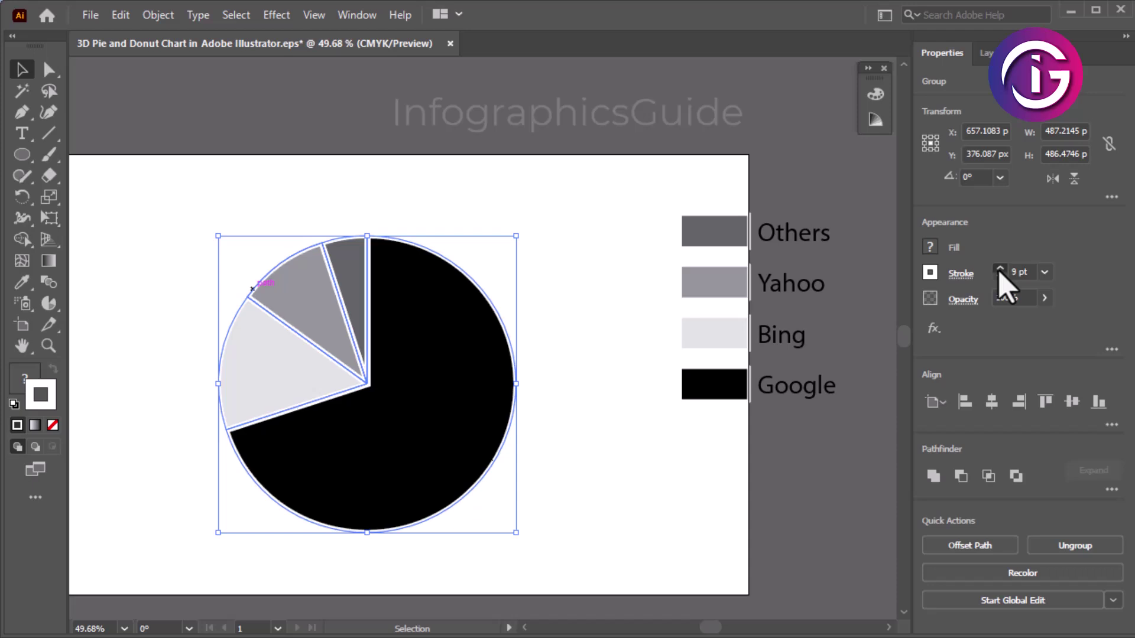
{"action": "left_click", "coordinate": [999, 267]}
{"action": "left_click", "coordinate": [1000, 268]}
{"action": "left_click", "coordinate": [585, 440]}
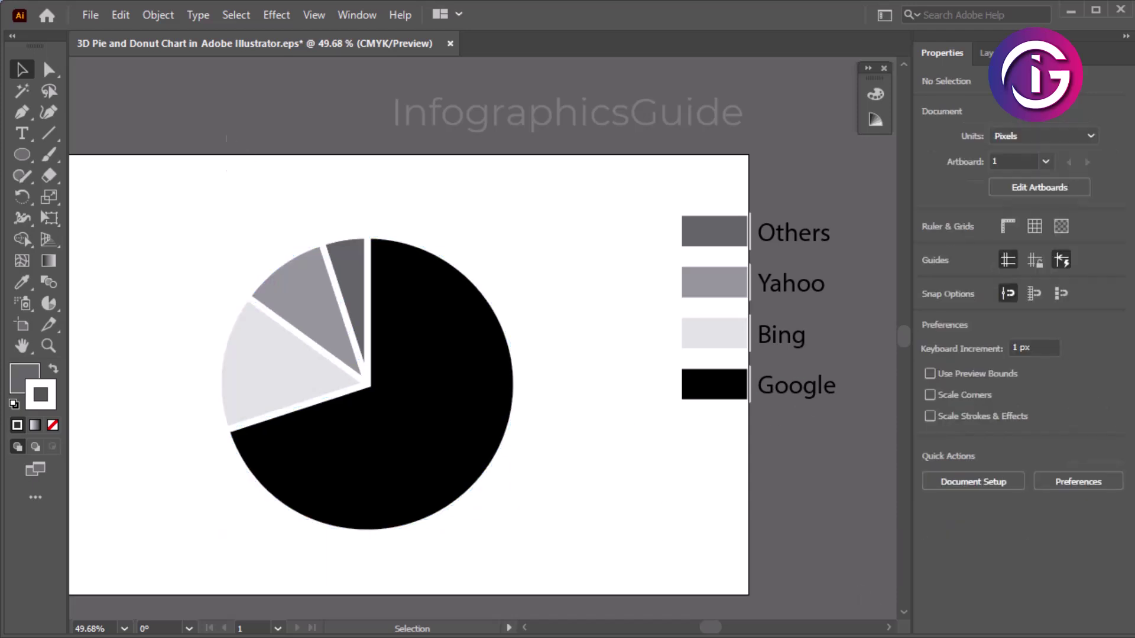
{"action": "left_click", "coordinate": [18, 157]}
Draw a circle over the pie centre and align it centred horizontally on the pie
{"action": "left_click_drag", "start_coordinate": [360, 390], "coordinate": [440, 470]}
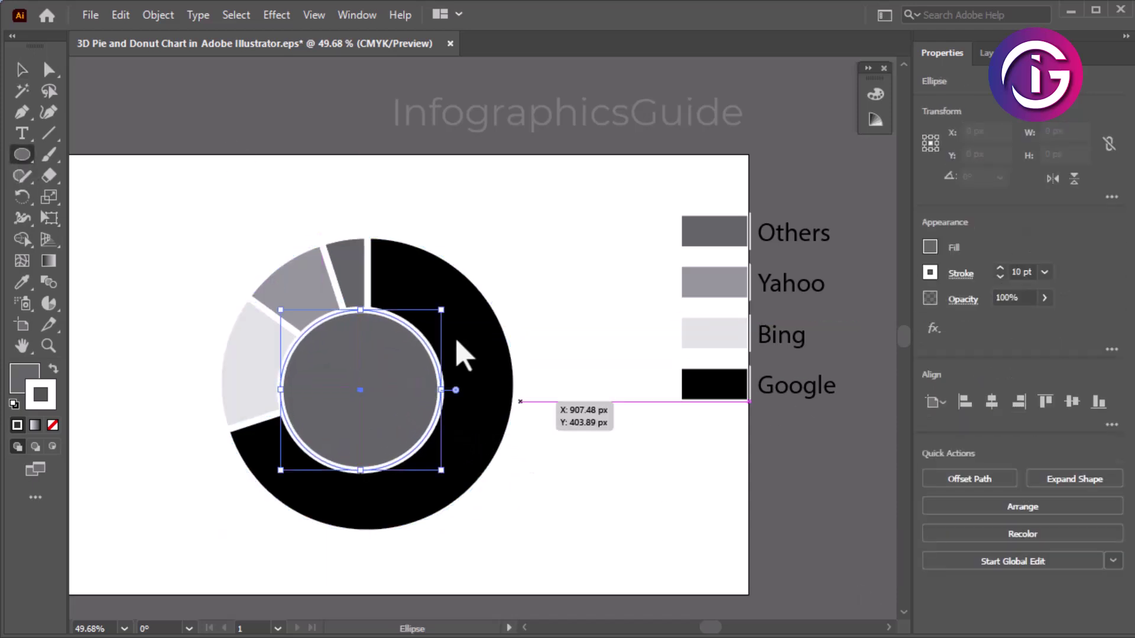
{"action": "left_click", "coordinate": [22, 69]}
{"action": "left_click_drag", "start_coordinate": [367, 392], "coordinate": [378, 386]}
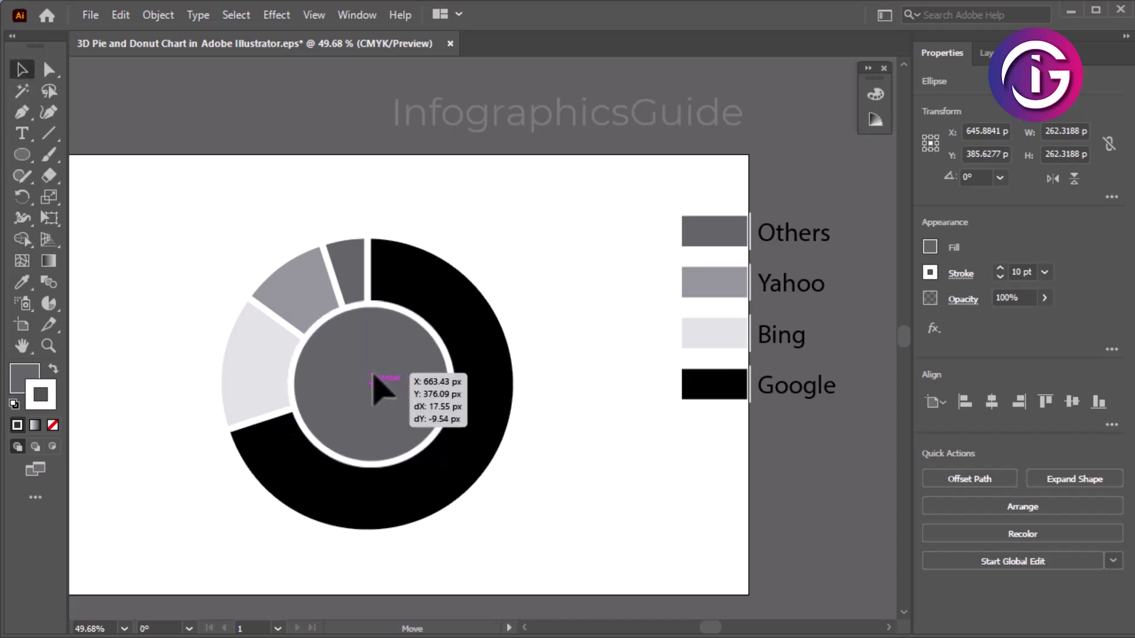
{"action": "left_click", "coordinate": [456, 283], "text": "shift"}
{"action": "left_click", "coordinate": [991, 401]}
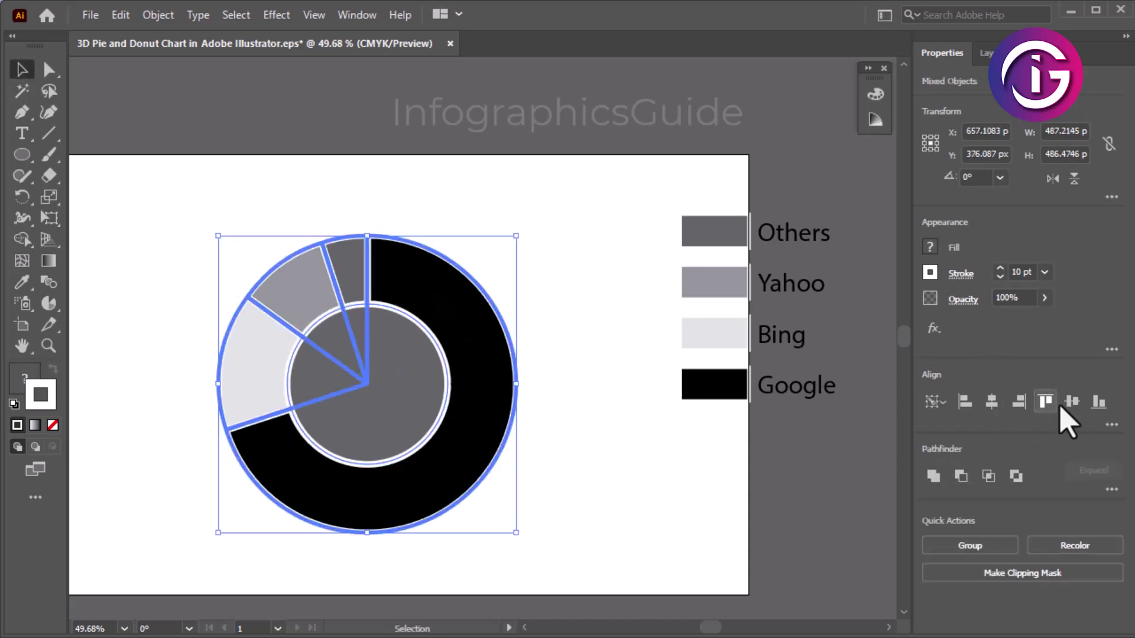
{"action": "left_click", "coordinate": [585, 514]}
{"action": "left_click_drag", "start_coordinate": [539, 193], "coordinate": [200, 544]}
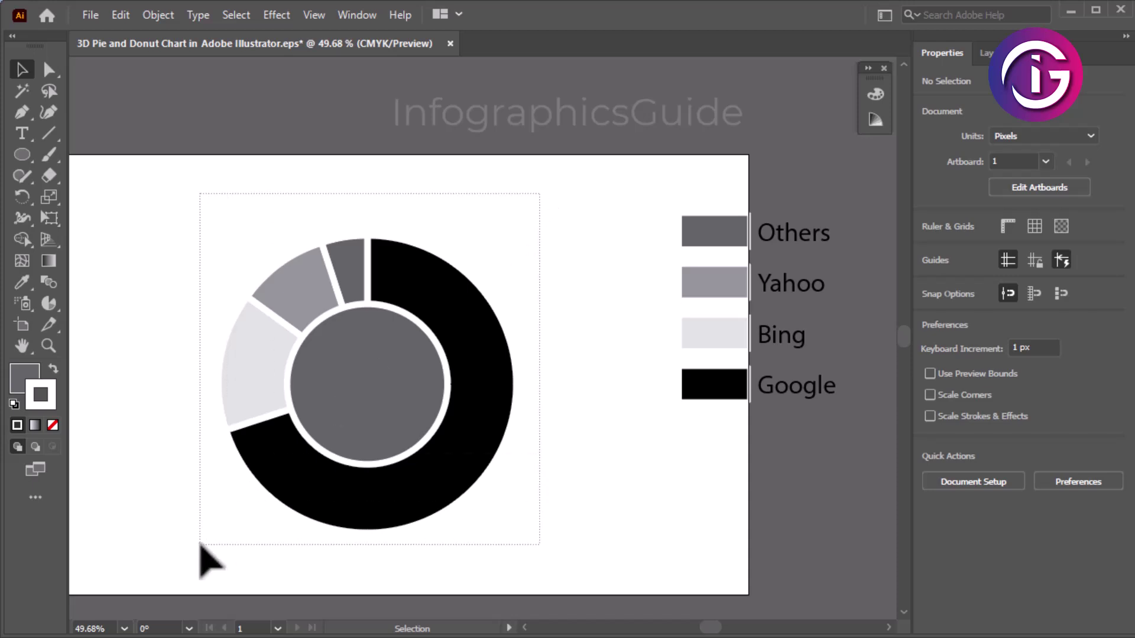
Run Object > Path > Offset Path on the pie and circle, then select all donut pieces
{"action": "left_click", "coordinate": [424, 300]}
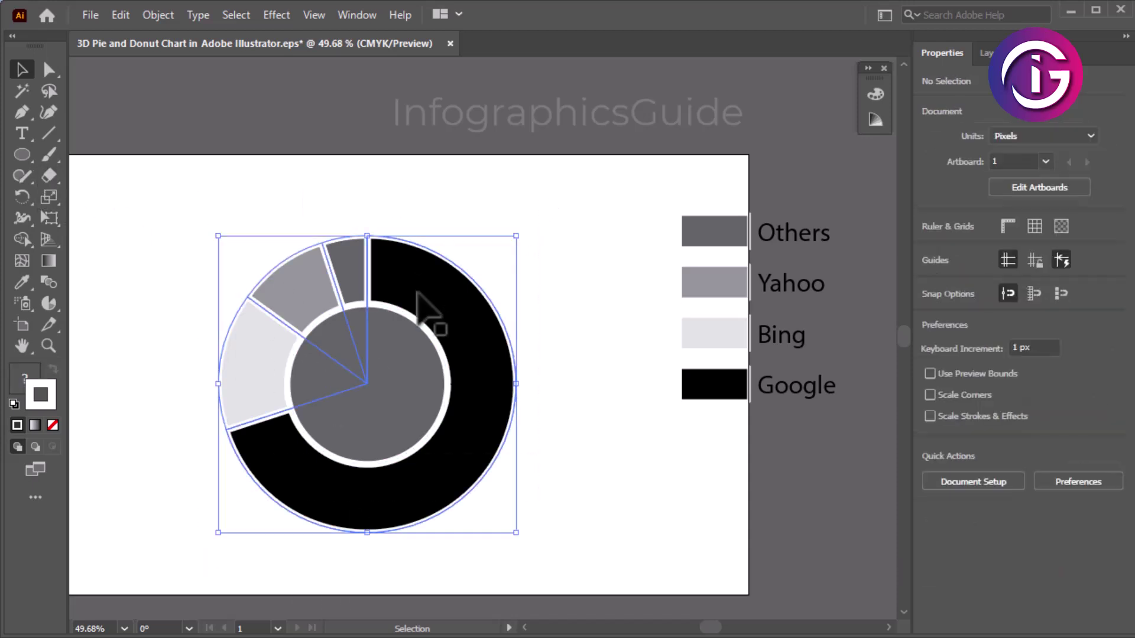
{"action": "left_click", "coordinate": [166, 18]}
{"action": "mouse_move", "coordinate": [225, 437]}
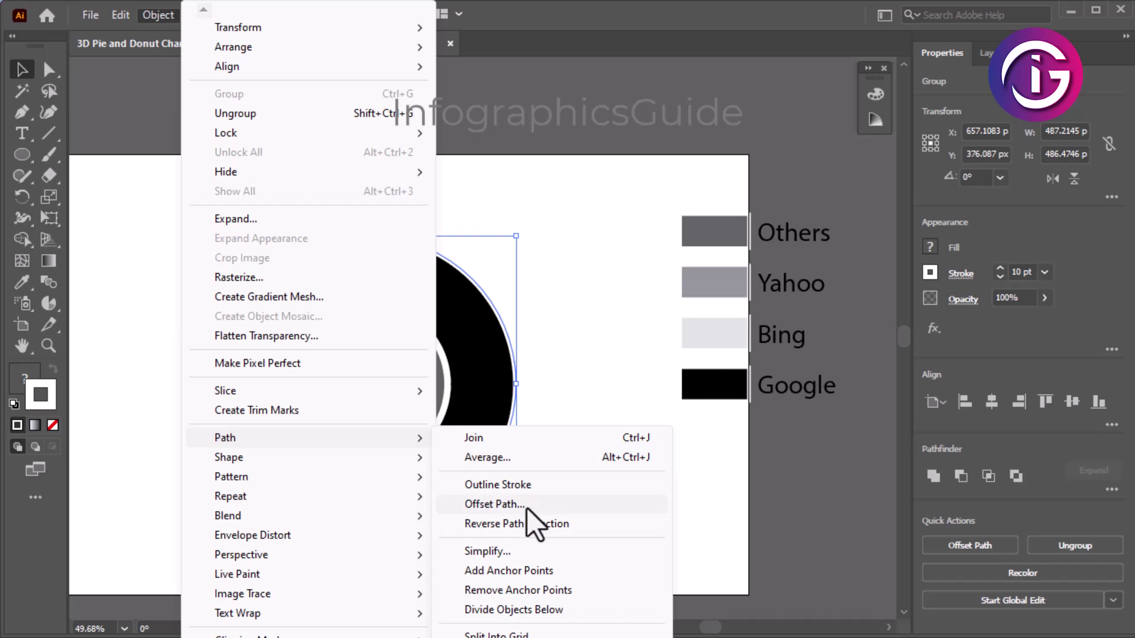
{"action": "left_click", "coordinate": [520, 504]}
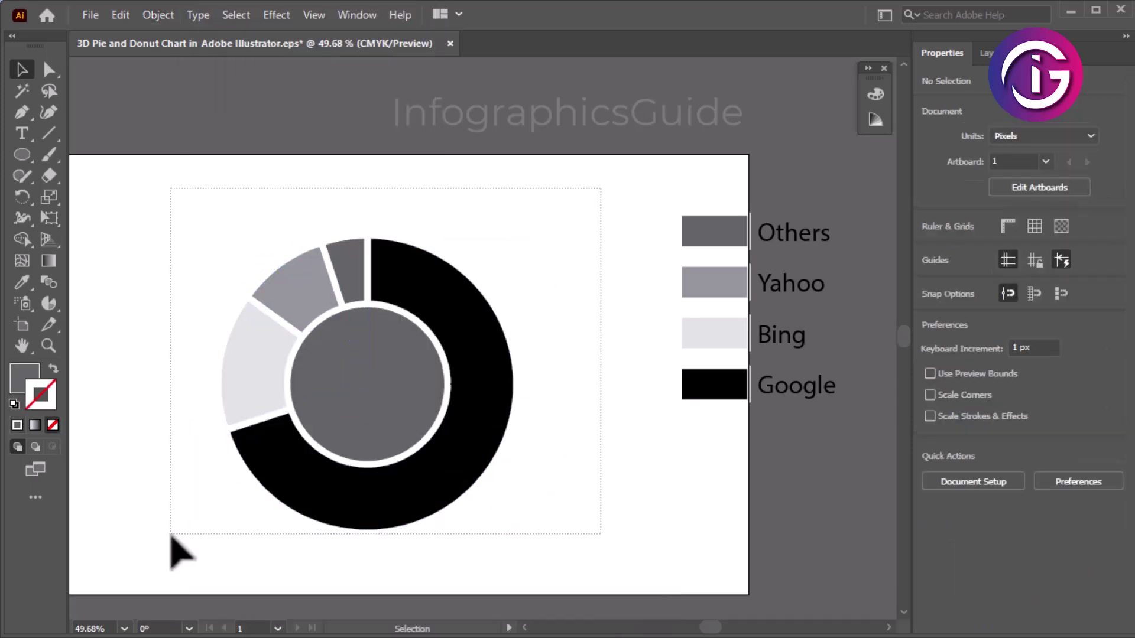
{"action": "left_click_drag", "start_coordinate": [172, 535], "coordinate": [451, 406]}
Merge the Others, Yahoo and Bing wedges and the Google ring with Shape Builder
{"action": "left_click", "coordinate": [21, 239]}
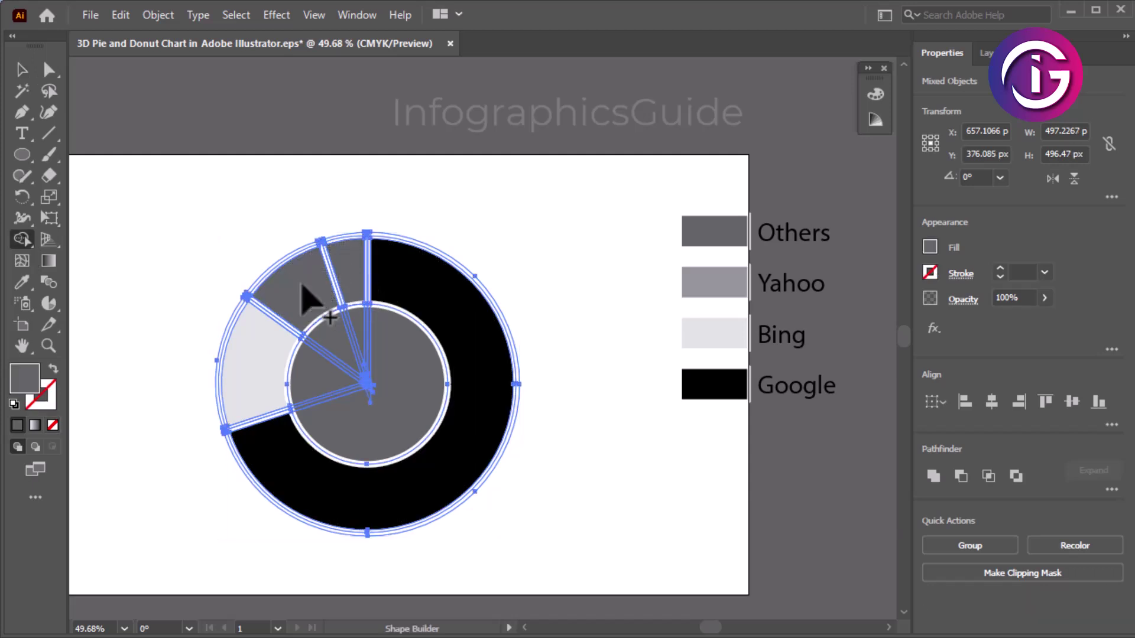
{"action": "left_click_drag", "start_coordinate": [354, 284], "coordinate": [268, 382]}
{"action": "left_click", "coordinate": [301, 485]}
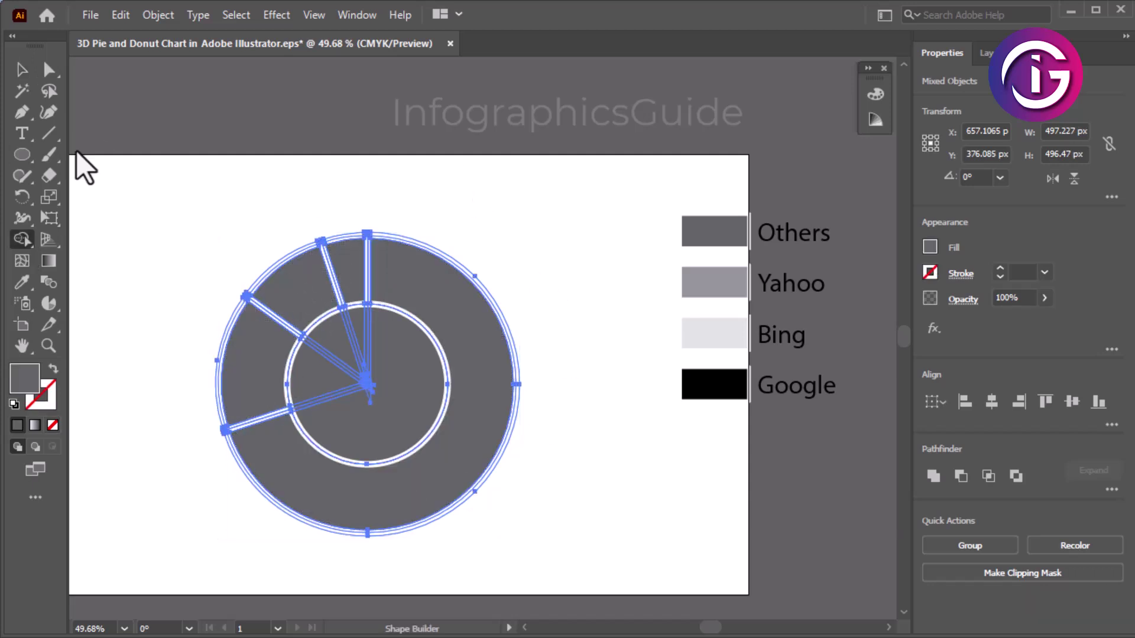
{"action": "left_click", "coordinate": [49, 70]}
Select the small donut wedges and drag the donut pieces off to the right
{"action": "key", "text": "ctrl+shift+a"}
{"action": "left_click", "coordinate": [355, 282]}
{"action": "left_click", "coordinate": [296, 320], "text": "shift"}
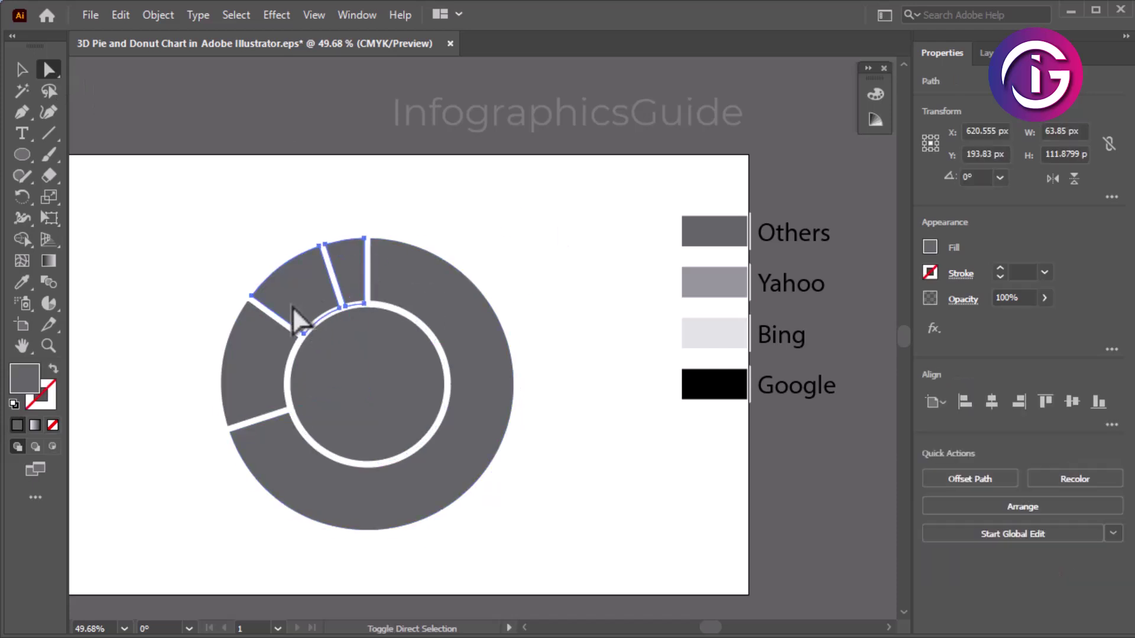
{"action": "left_click", "coordinate": [263, 372], "text": "shift"}
{"action": "mouse_move", "coordinate": [485, 423]}
{"action": "left_mouse_down"}
{"action": "mouse_move", "coordinate": [825, 455]}
{"action": "mouse_move", "coordinate": [754, 463]}
{"action": "left_mouse_up"}
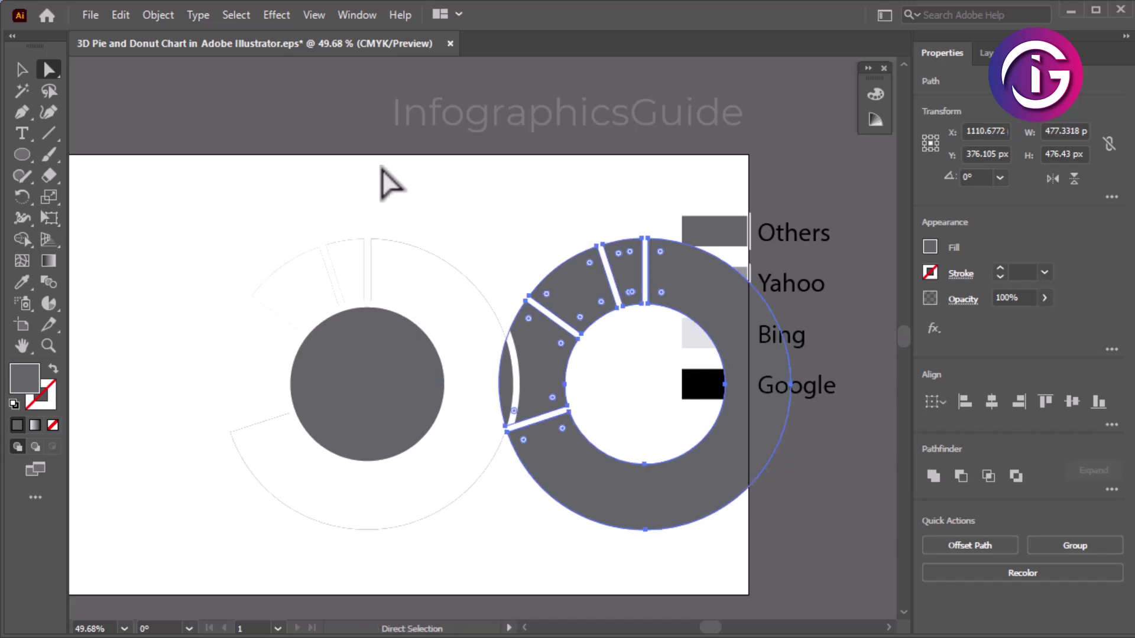
Cut and delete the leftover construction paths from the old donut
{"action": "left_click", "coordinate": [426, 192]}
{"action": "left_click", "coordinate": [243, 470]}
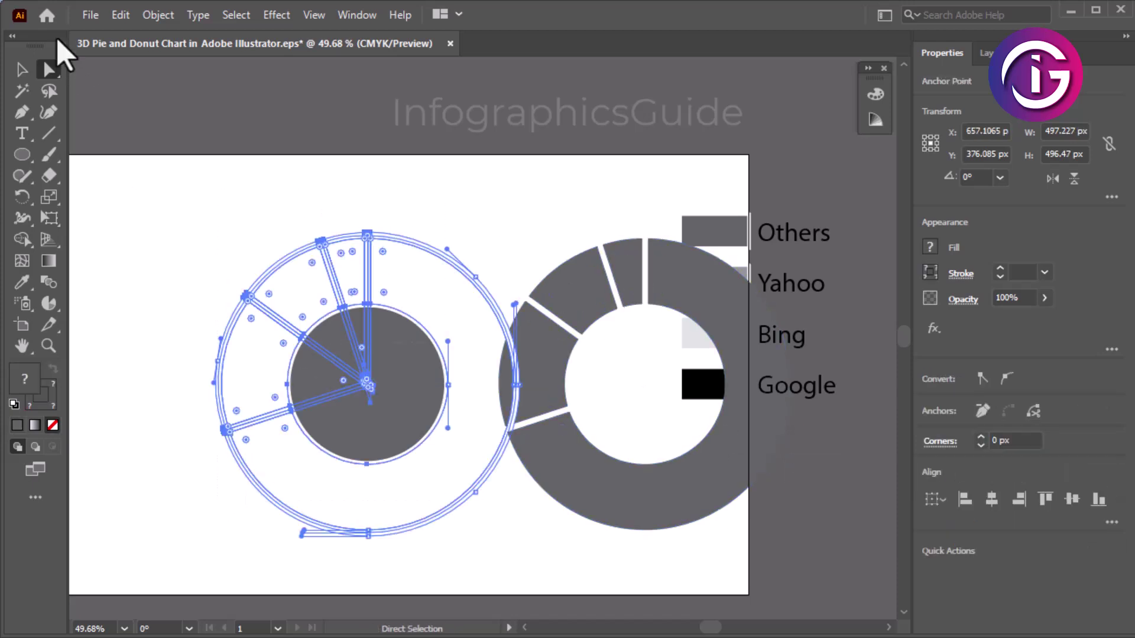
{"action": "left_click", "coordinate": [121, 15]}
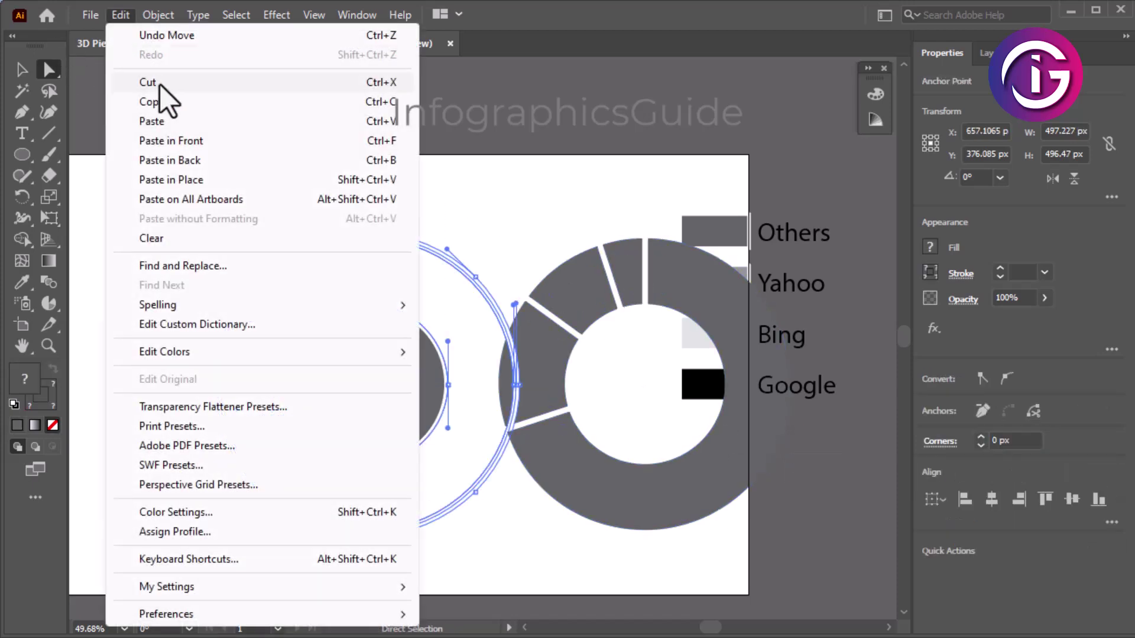
{"action": "left_click", "coordinate": [148, 239]}
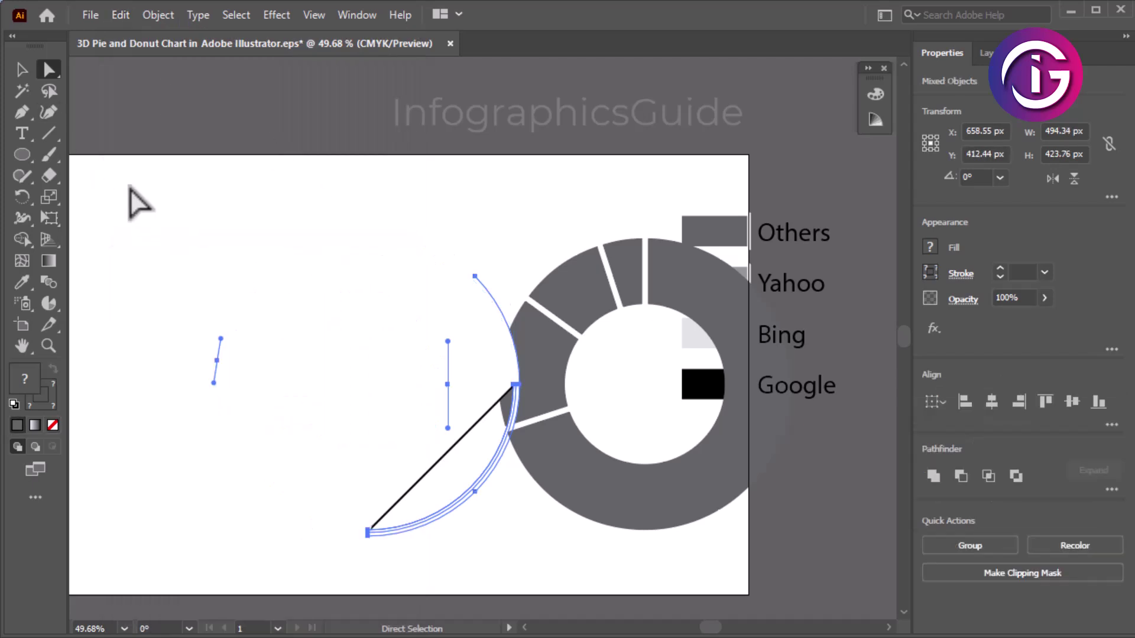
{"action": "key", "text": "Delete"}
Move the finished grey donut back left beside the legend
{"action": "left_click", "coordinate": [22, 69]}
{"action": "left_click", "coordinate": [656, 292]}
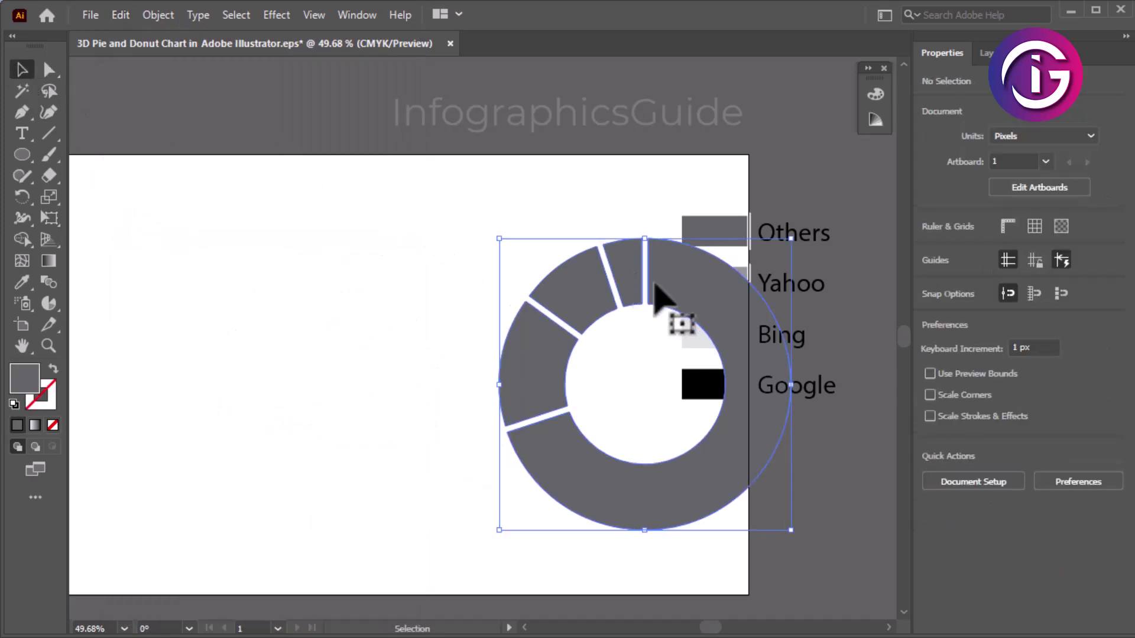
{"action": "left_click_drag", "start_coordinate": [655, 286], "coordinate": [391, 284]}
Select the four legend rectangles and set their stroke to None
{"action": "left_click", "coordinate": [49, 70]}
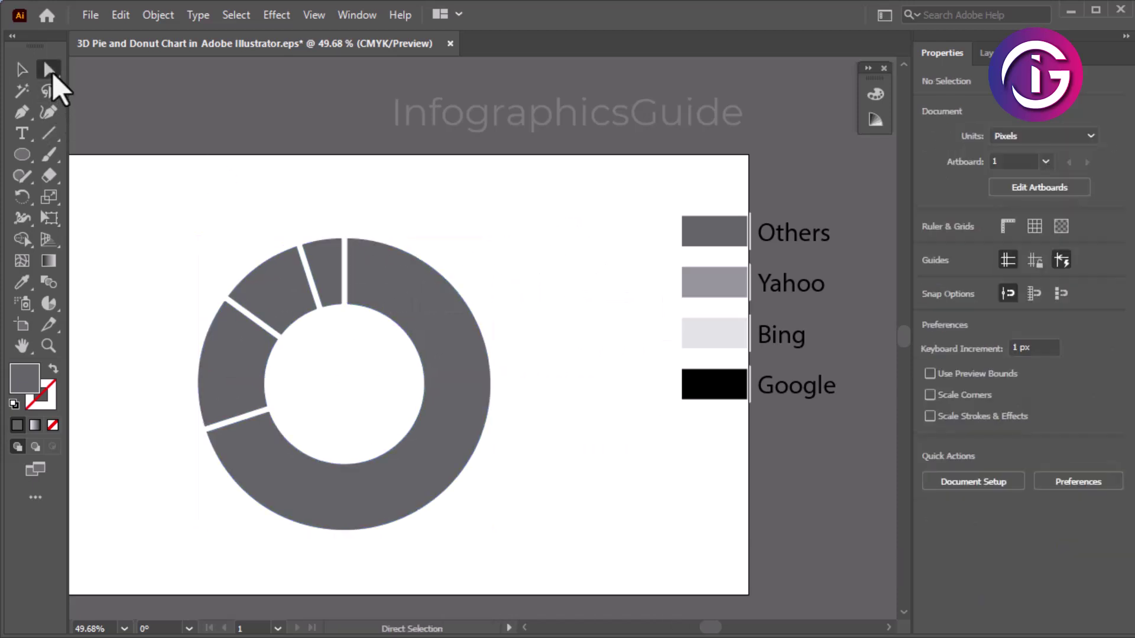
{"action": "left_click", "coordinate": [446, 385]}
{"action": "left_click", "coordinate": [728, 391], "text": "shift"}
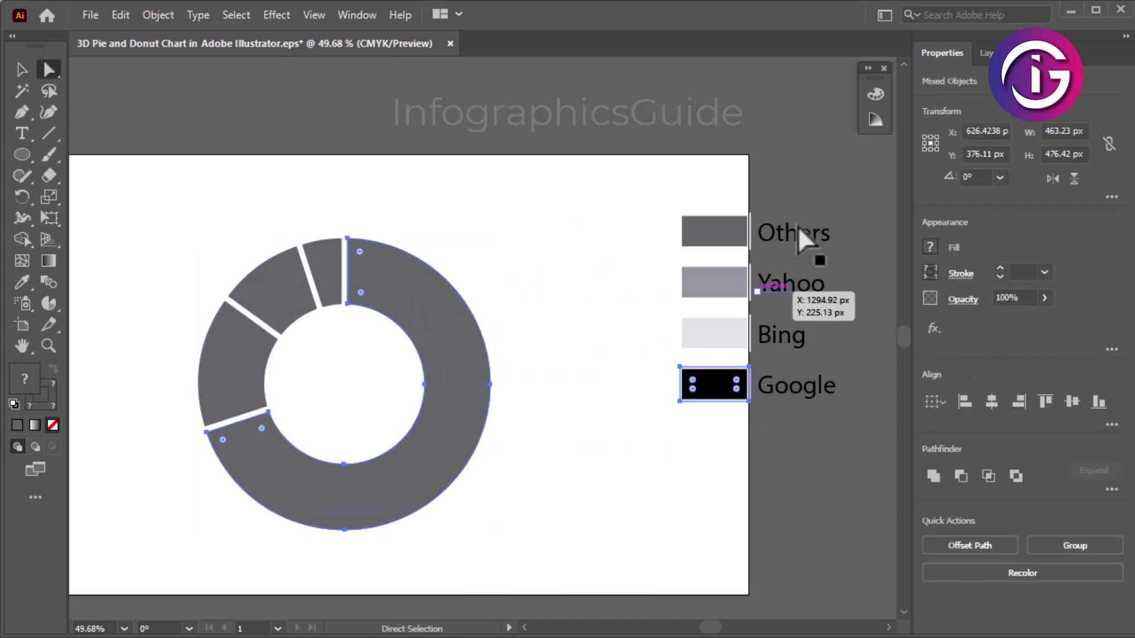
{"action": "left_click_drag", "start_coordinate": [671, 202], "coordinate": [709, 437]}
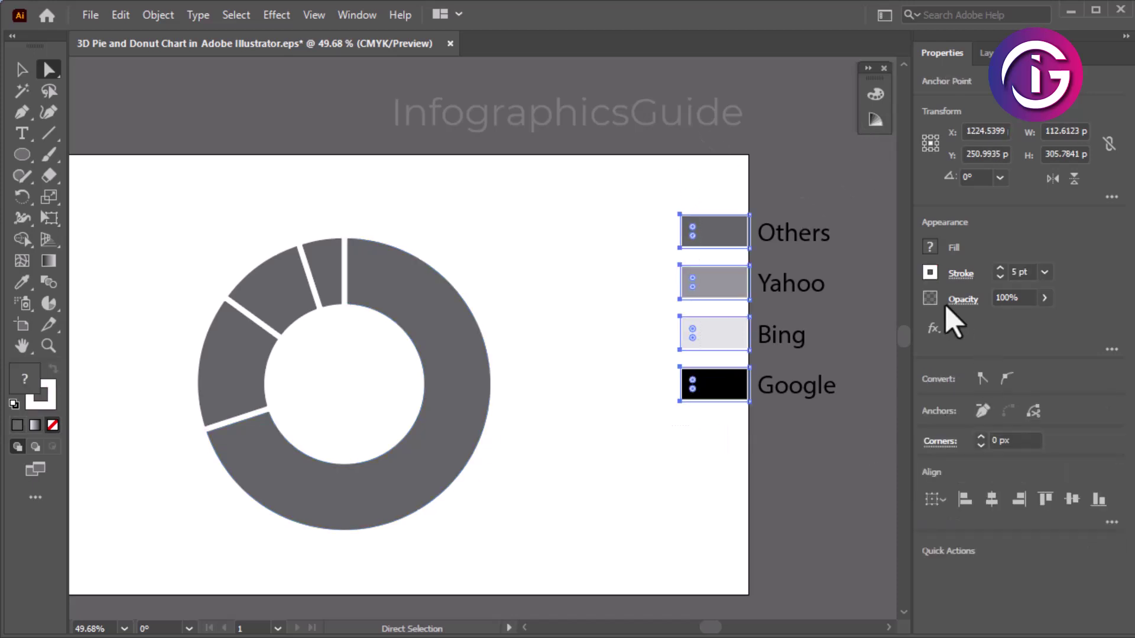
{"action": "left_click", "coordinate": [960, 273]}
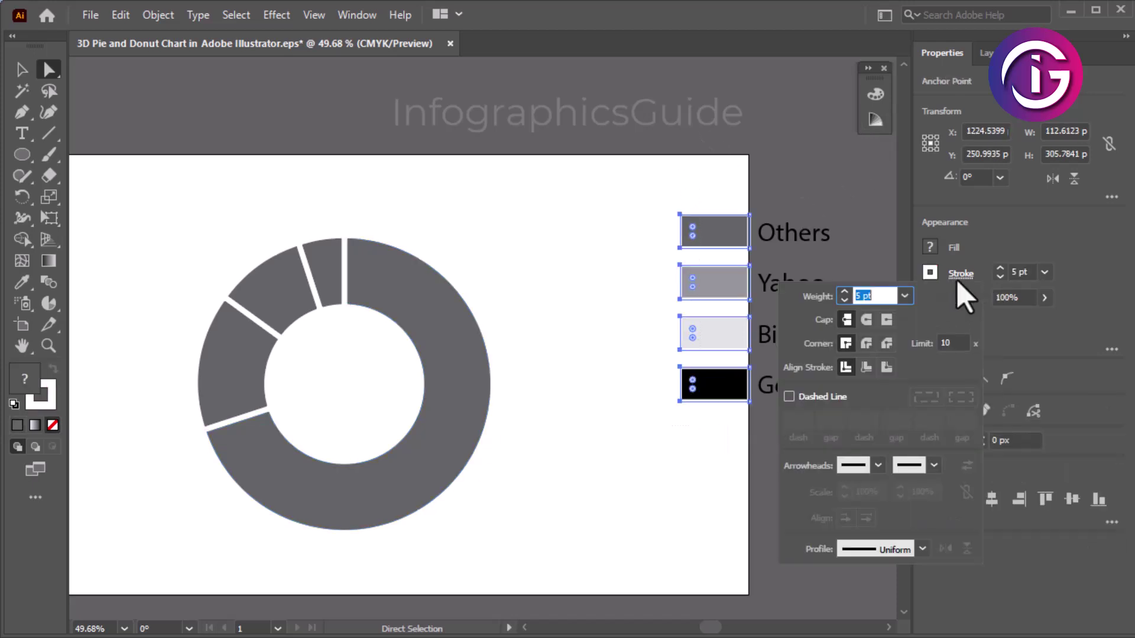
{"action": "left_click", "coordinate": [906, 296]}
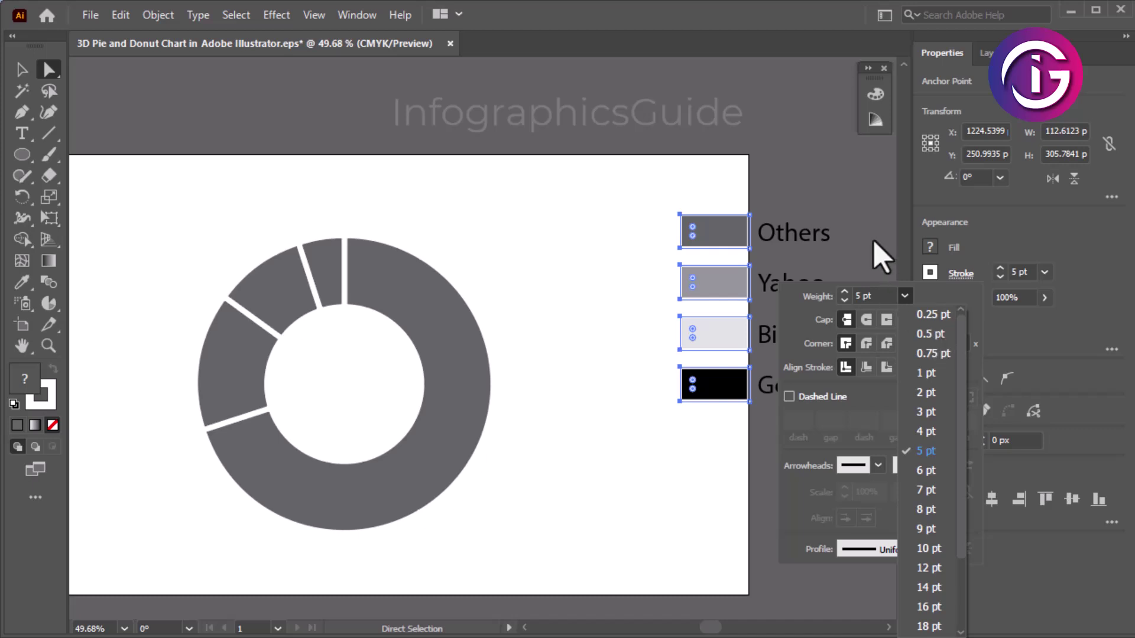
{"action": "key", "text": "Escape"}
{"action": "left_click", "coordinate": [59, 413]}
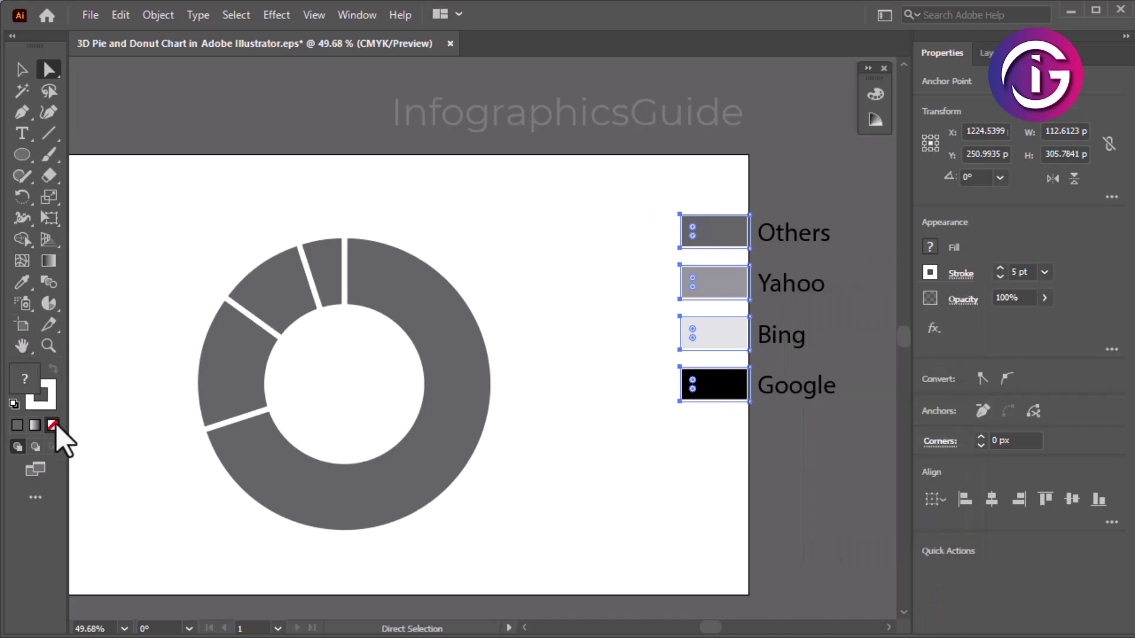
{"action": "left_click", "coordinate": [55, 407]}
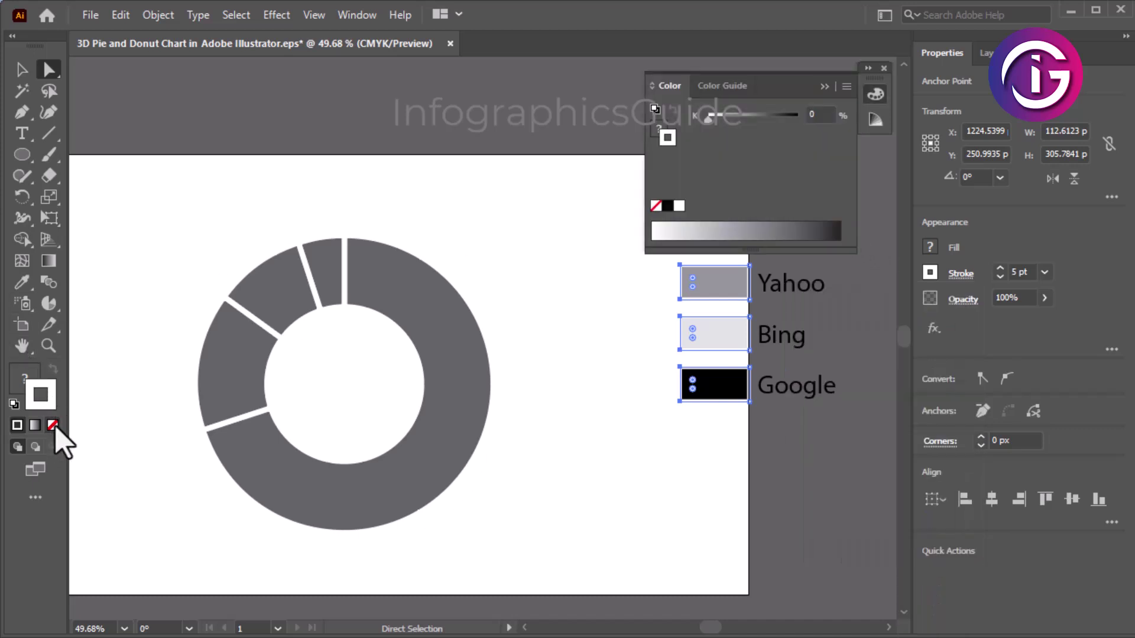
{"action": "left_click", "coordinate": [53, 425]}
{"action": "left_click", "coordinate": [670, 202]}
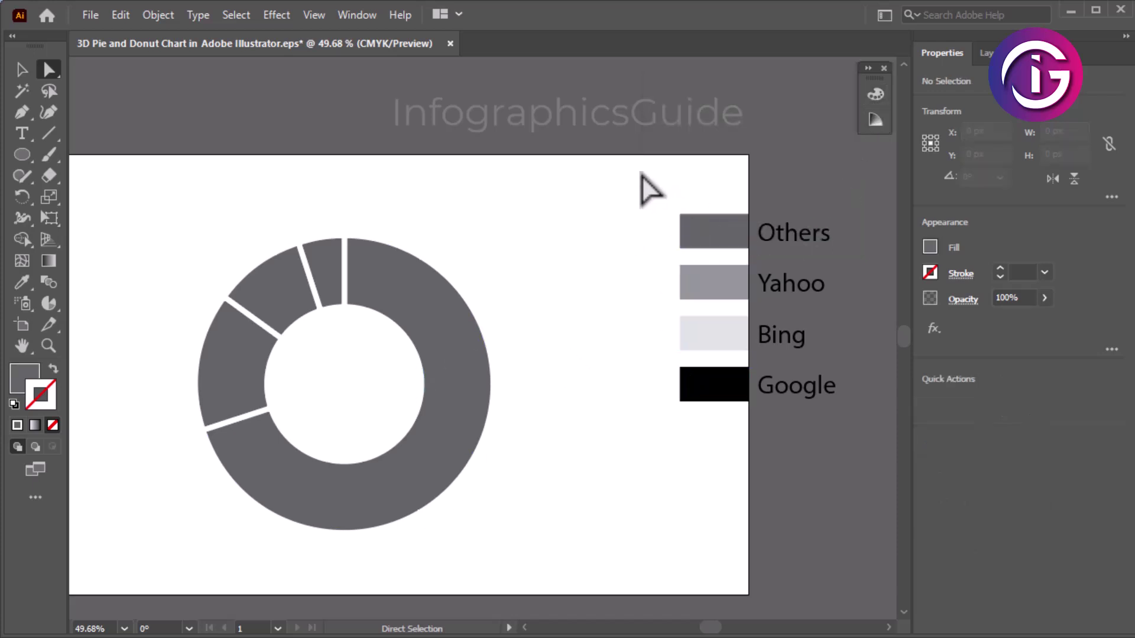
Select the donut's Google segment together with the Google legend rectangle
{"action": "left_click", "coordinate": [21, 70]}
{"action": "left_click", "coordinate": [482, 367]}
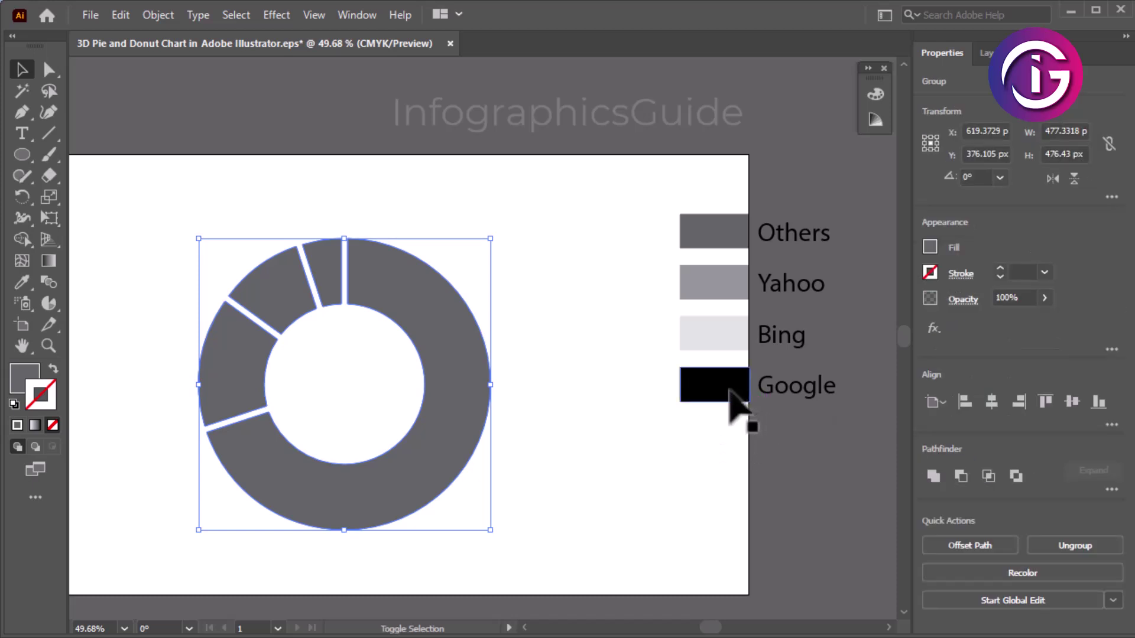
{"action": "left_click", "coordinate": [48, 69]}
{"action": "left_click", "coordinate": [466, 367]}
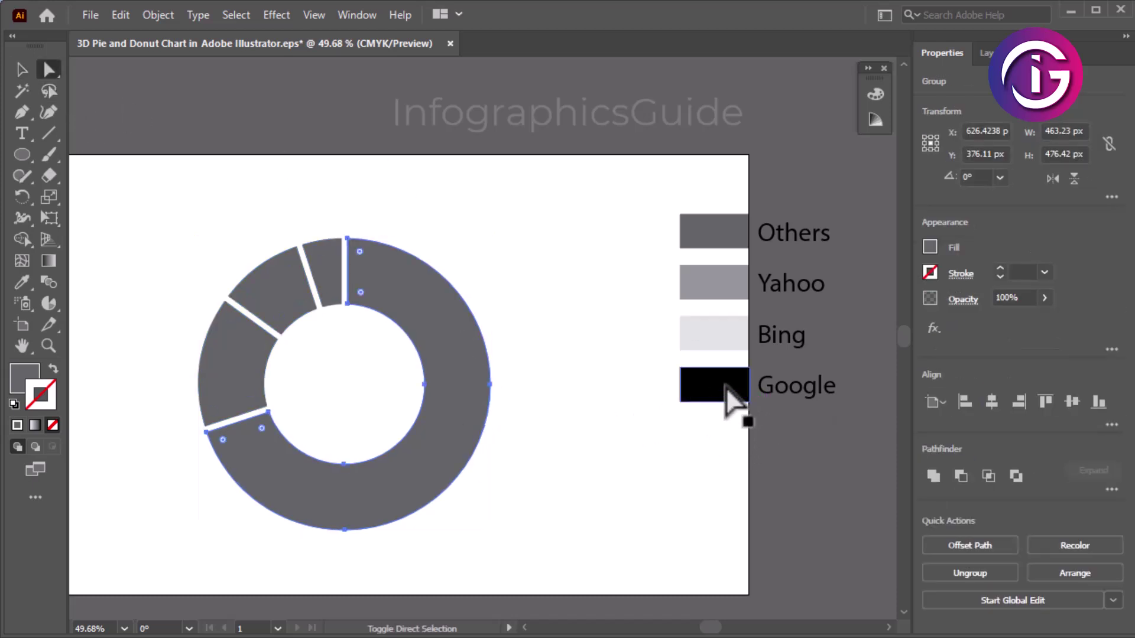
{"action": "left_click", "coordinate": [739, 402], "text": "shift"}
Check the Color panel's mode options and deselect the Google legend box
{"action": "left_click", "coordinate": [876, 96]}
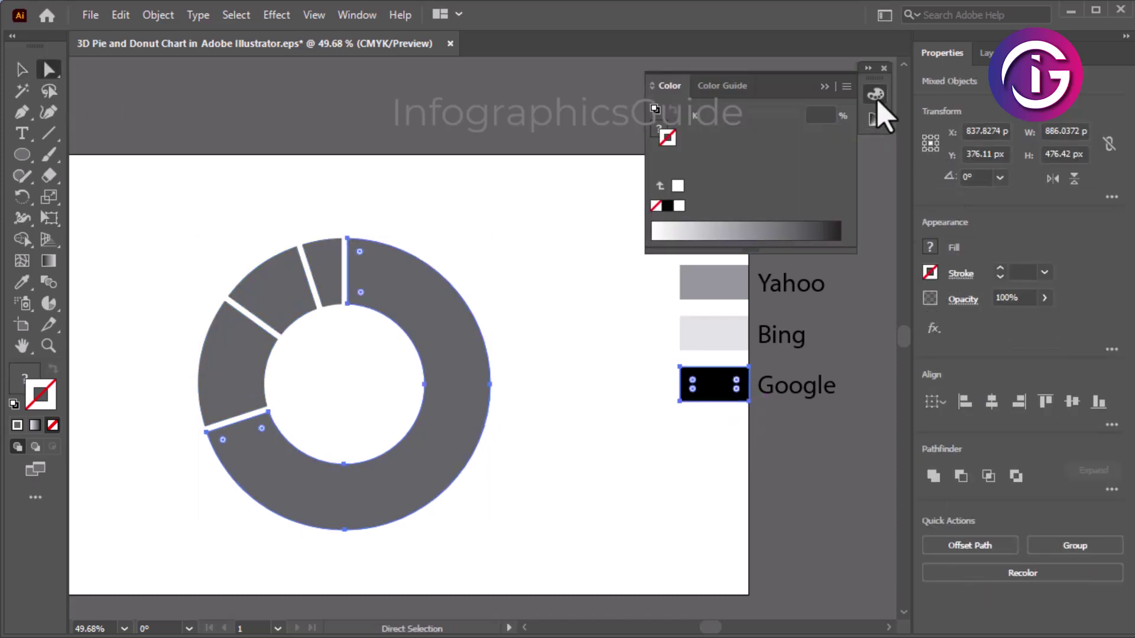
{"action": "left_click", "coordinate": [846, 86]}
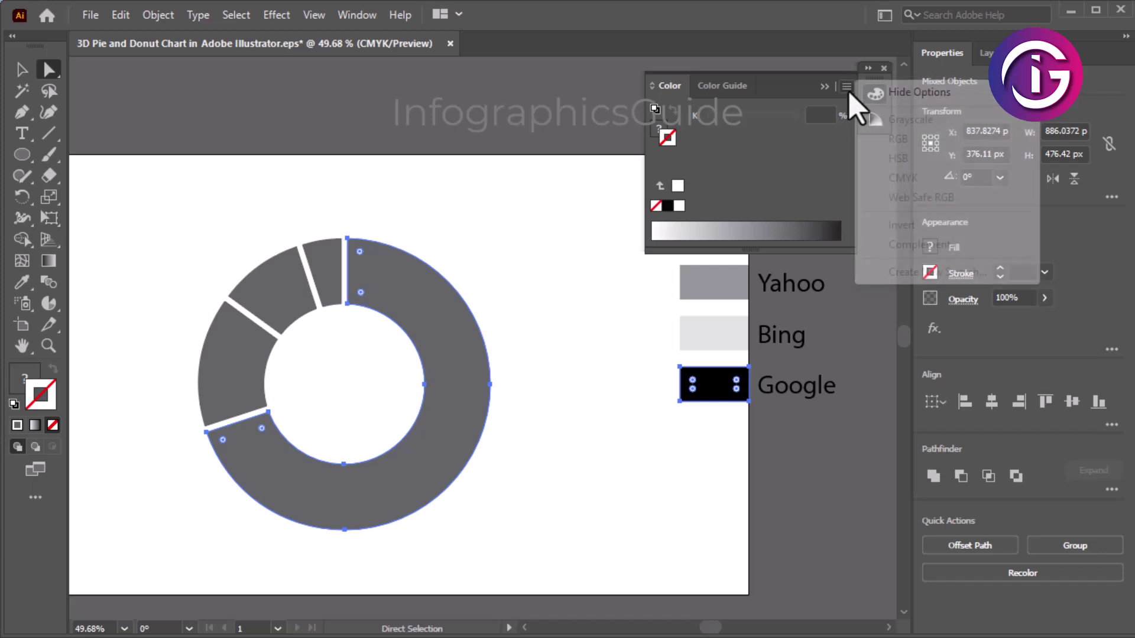
{"action": "left_click", "coordinate": [818, 168]}
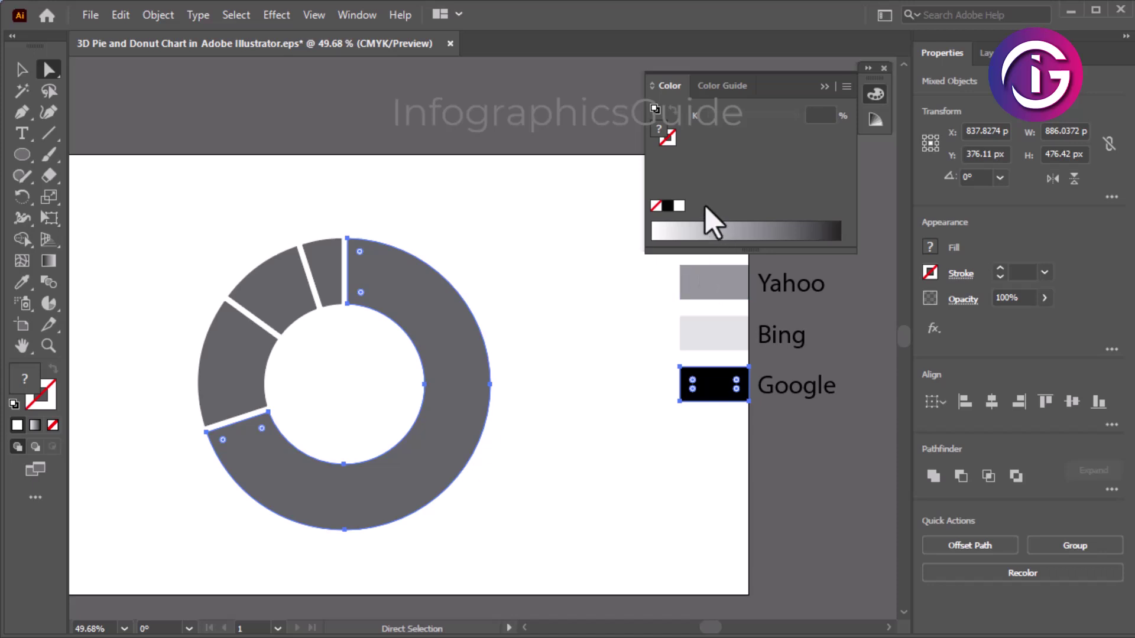
{"action": "left_click", "coordinate": [603, 274]}
{"action": "left_click", "coordinate": [481, 380]}
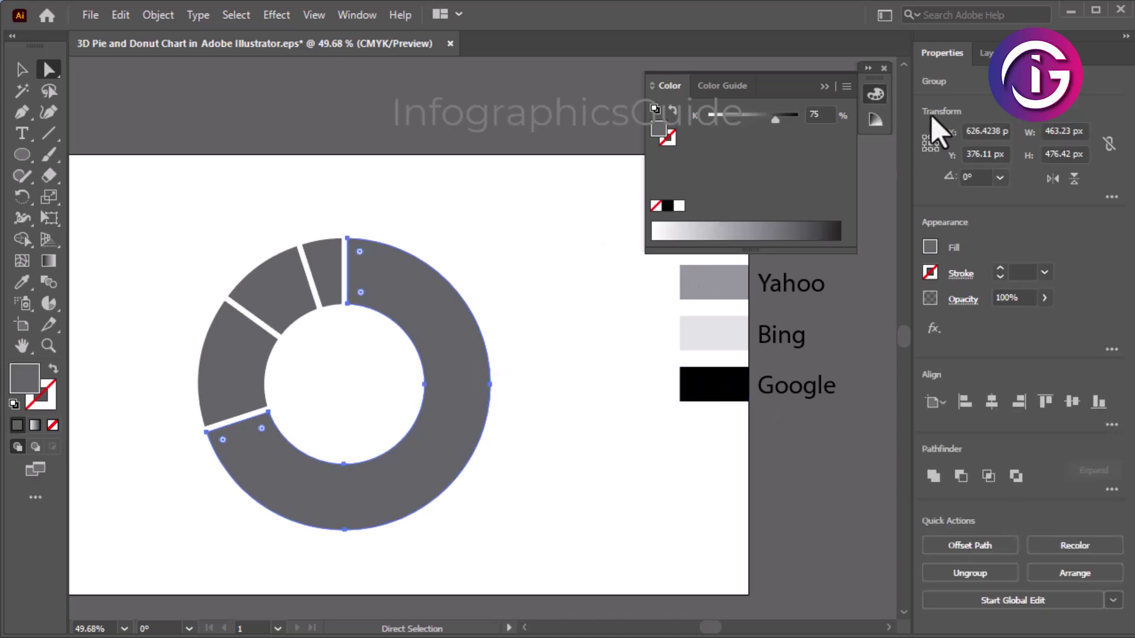
{"action": "left_click", "coordinate": [876, 96]}
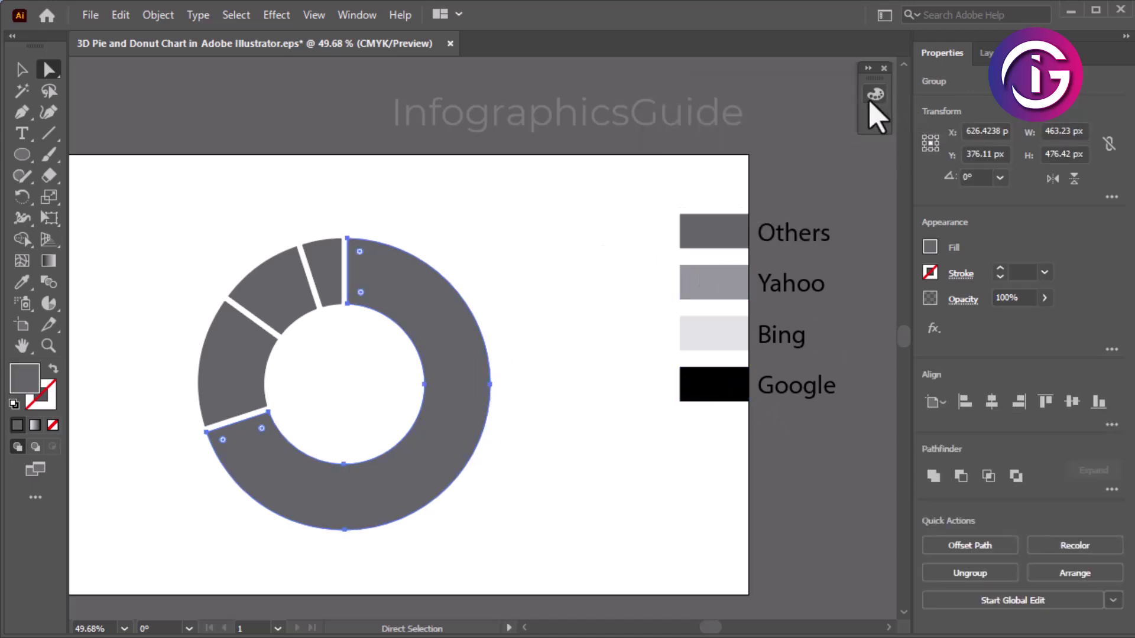
Open Window > Color in CMYK mode and reselect the Google slice and legend box
{"action": "left_click", "coordinate": [357, 15]}
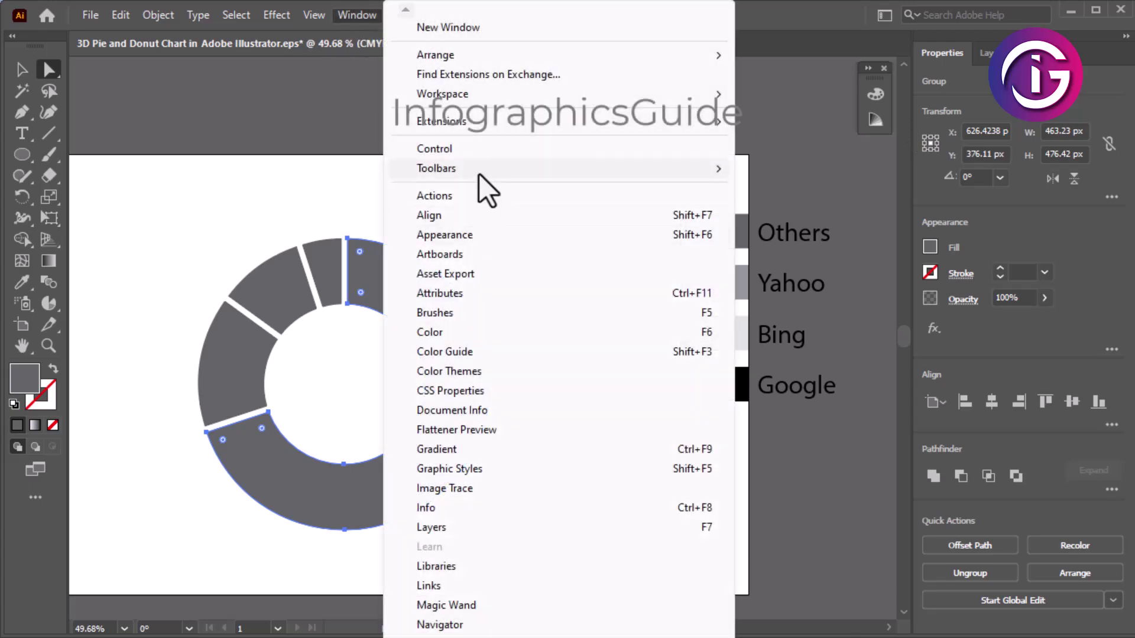
{"action": "left_click", "coordinate": [471, 351]}
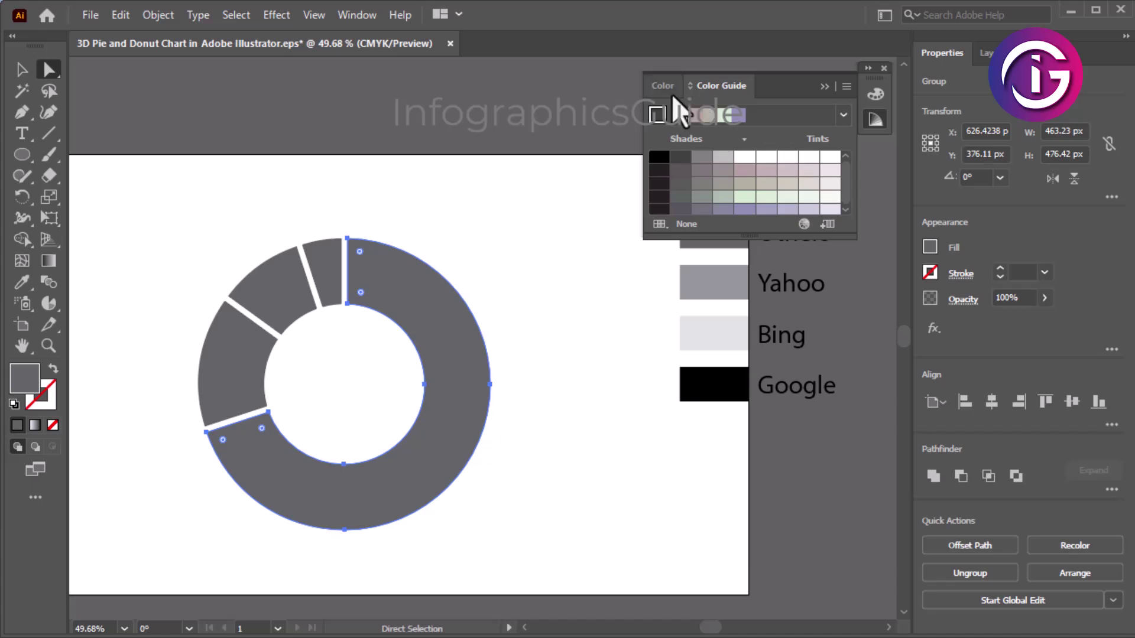
{"action": "left_click", "coordinate": [656, 89]}
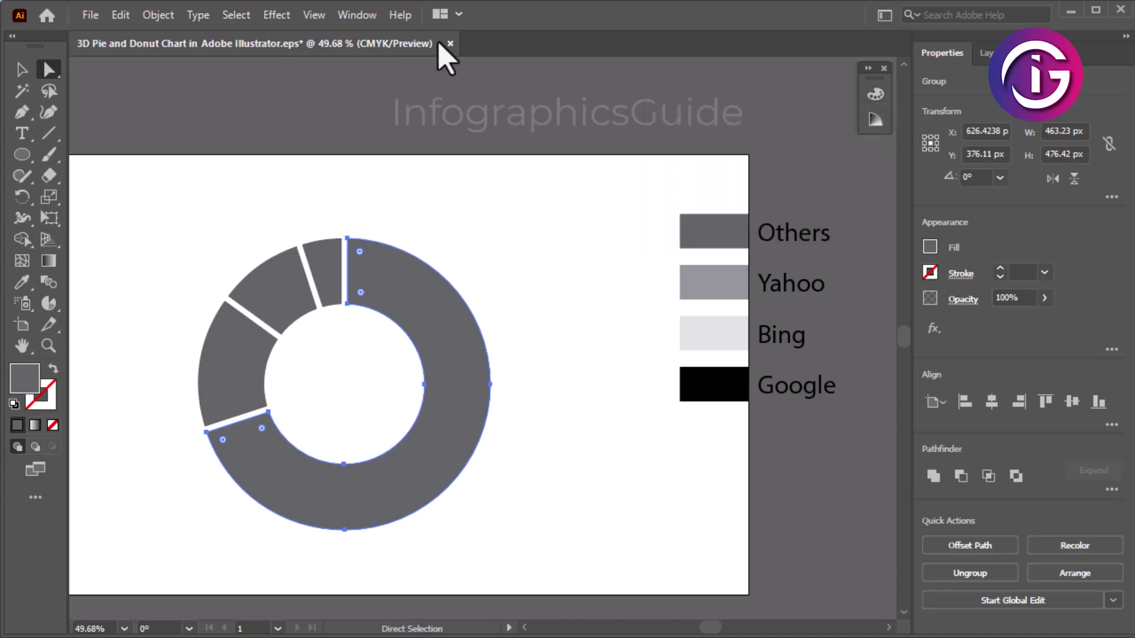
{"action": "left_click", "coordinate": [357, 15]}
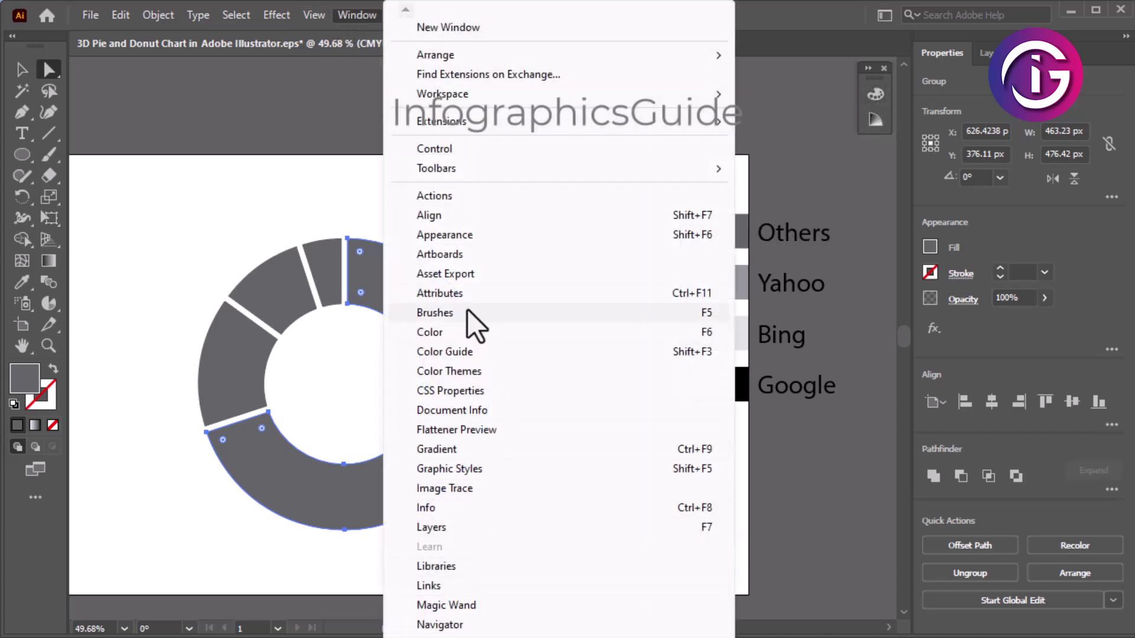
{"action": "left_click", "coordinate": [464, 332]}
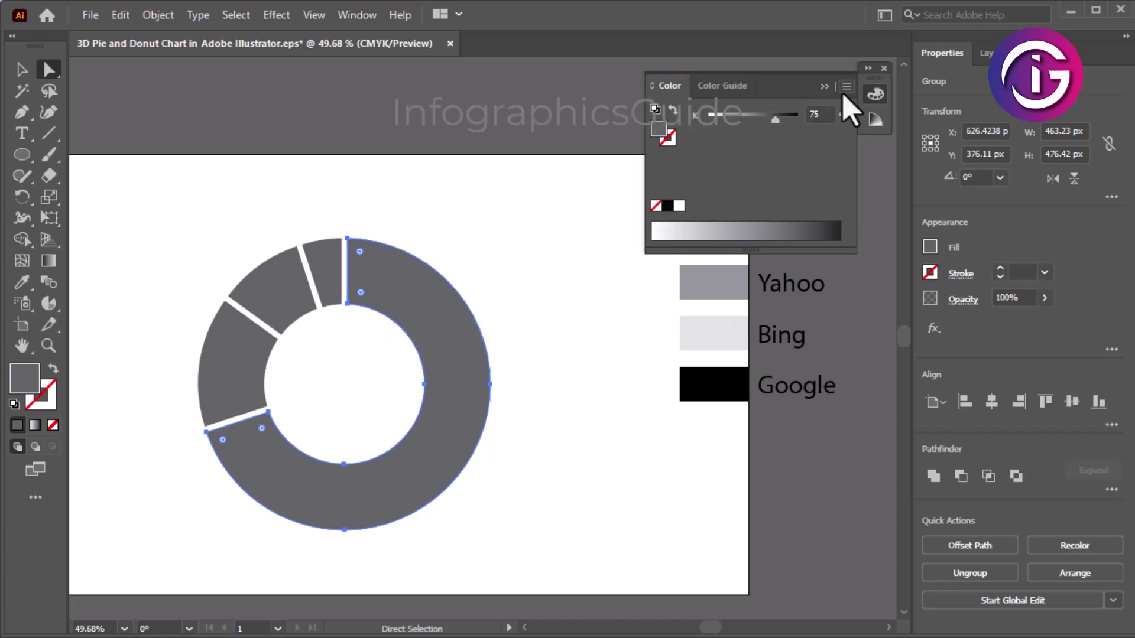
{"action": "left_click", "coordinate": [846, 87]}
{"action": "left_click", "coordinate": [902, 177]}
{"action": "left_click", "coordinate": [552, 513]}
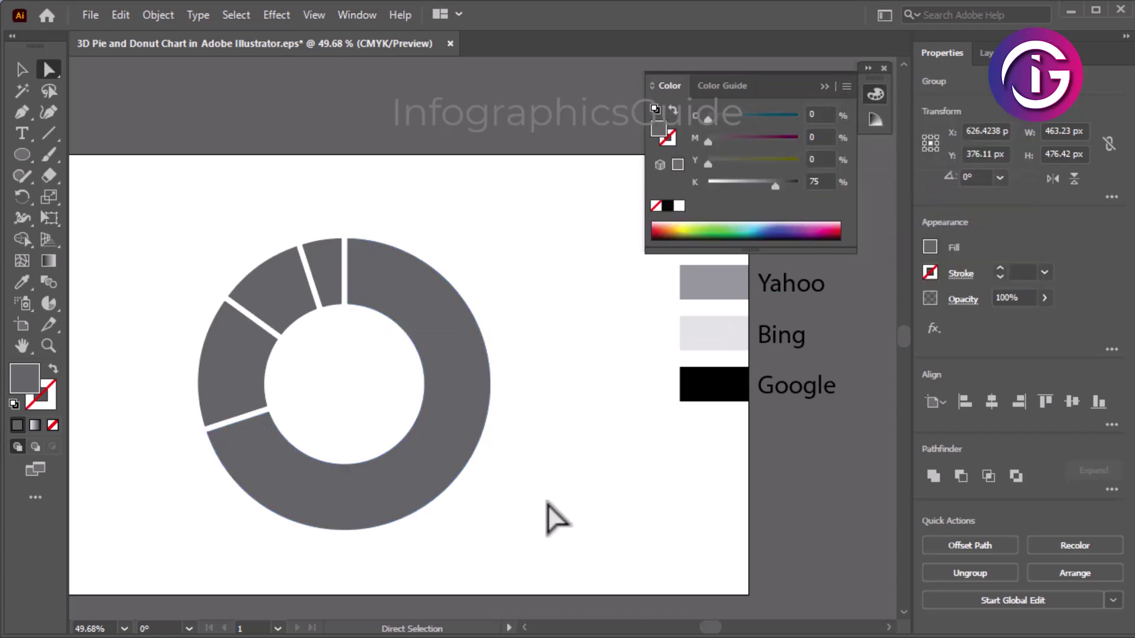
{"action": "left_click", "coordinate": [488, 384]}
{"action": "left_click", "coordinate": [709, 387], "text": "shift"}
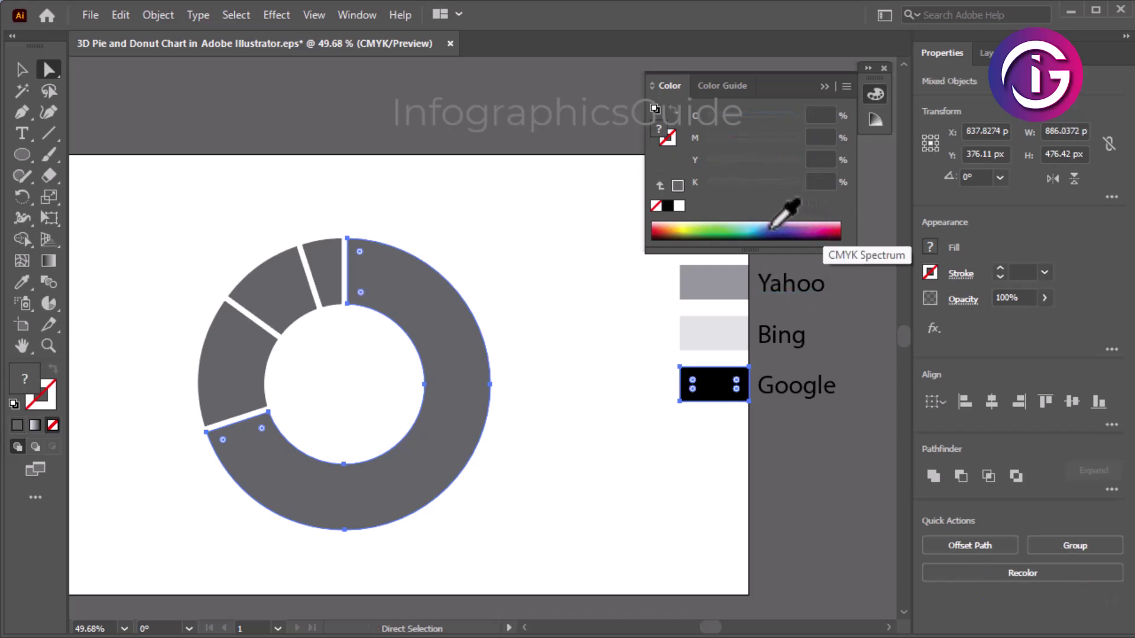
Colour the large Google slice and its legend box blue, then switch the colour mixer to CMYK
{"action": "left_click", "coordinate": [770, 227]}
{"action": "left_click", "coordinate": [223, 381]}
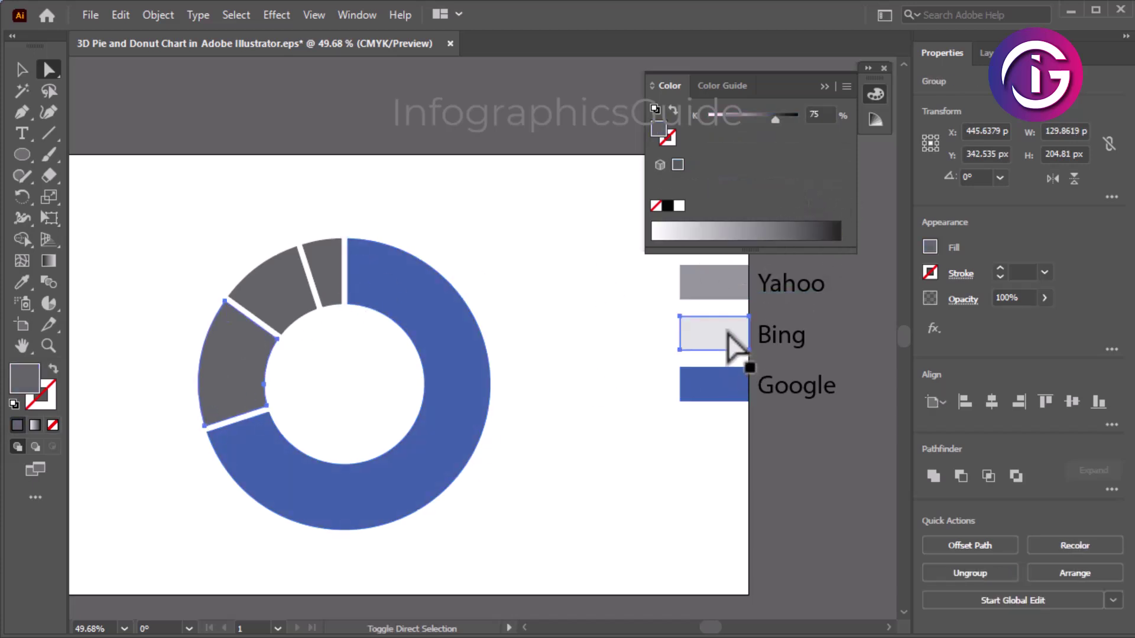
{"action": "left_click", "coordinate": [732, 346], "text": "shift"}
{"action": "left_click", "coordinate": [847, 88]}
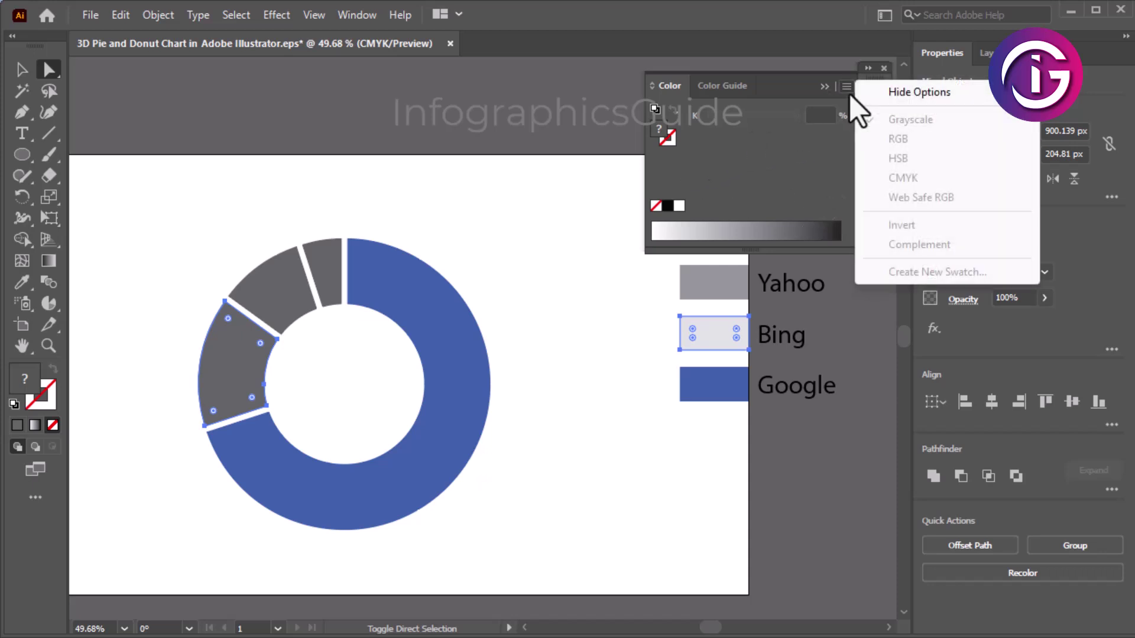
{"action": "left_click", "coordinate": [656, 349]}
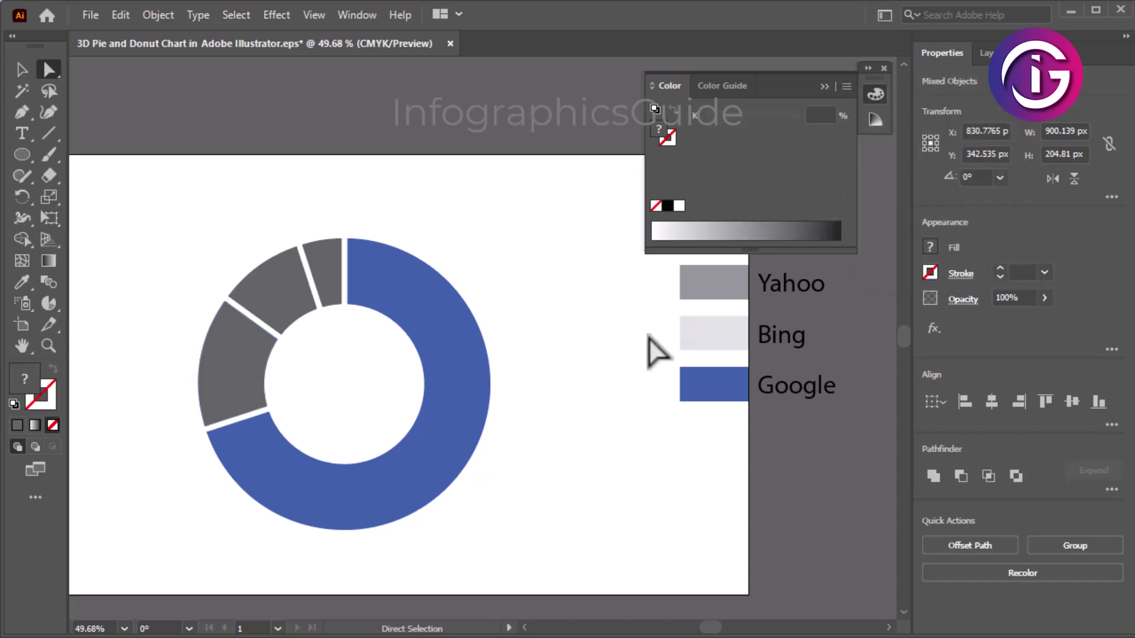
{"action": "left_click", "coordinate": [846, 88]}
{"action": "left_click", "coordinate": [902, 177]}
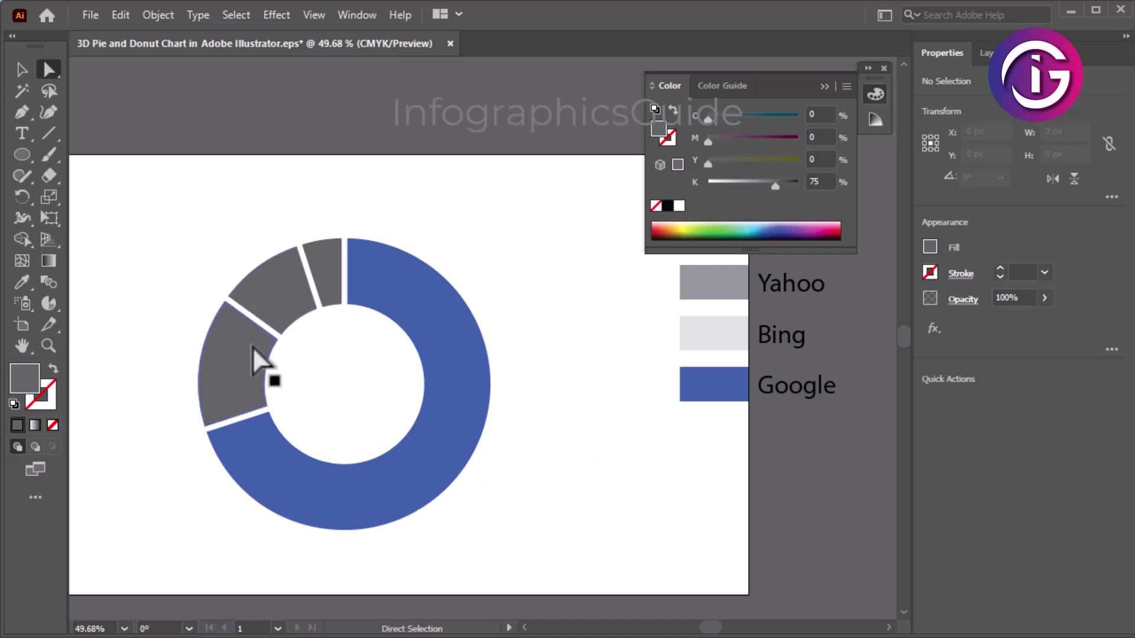
Colour the Bing donut slice and its legend box magenta
{"action": "left_click", "coordinate": [260, 361]}
{"action": "left_click", "coordinate": [726, 342], "text": "shift"}
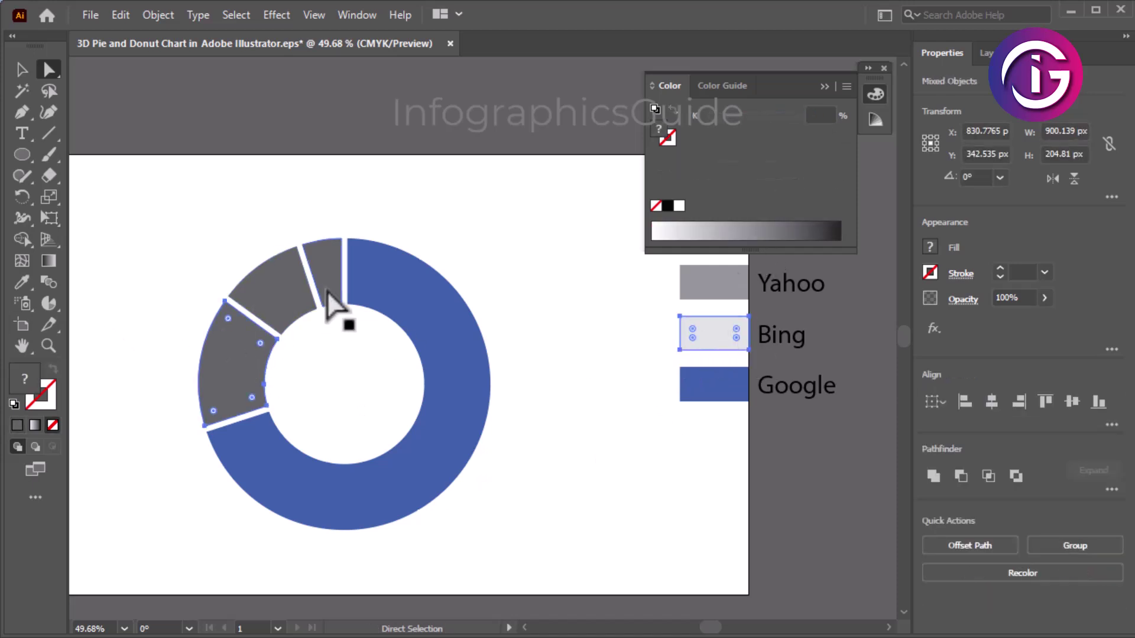
{"action": "left_click", "coordinate": [324, 217]}
{"action": "left_click", "coordinate": [320, 255]}
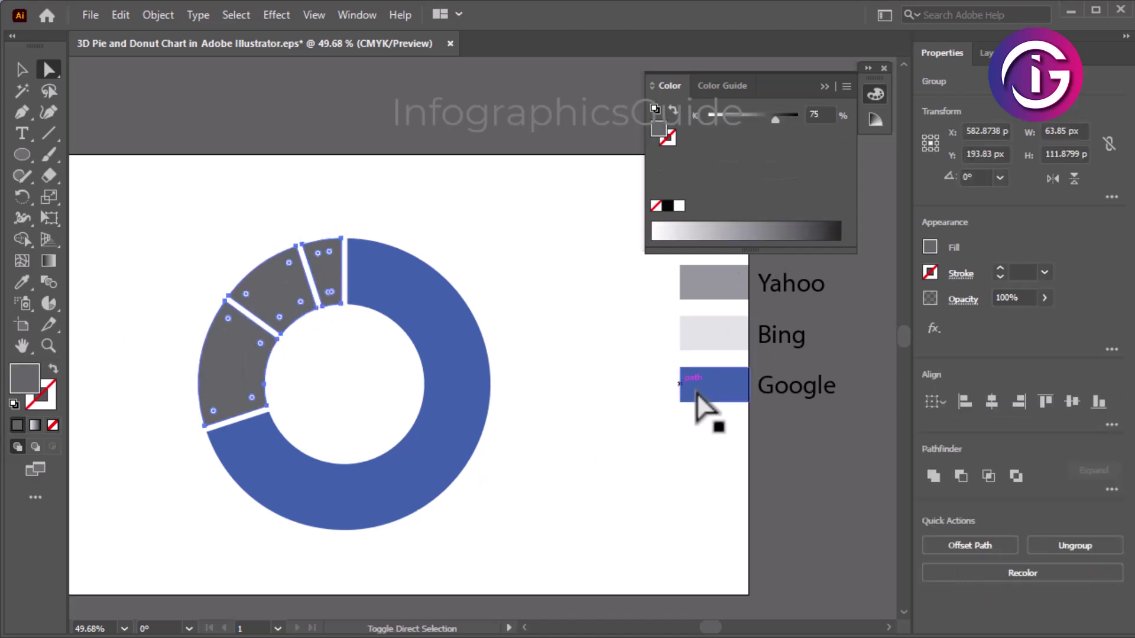
{"action": "scroll", "coordinate": [578, 415], "scroll_direction": "up", "scroll_amount": 1}
{"action": "scroll", "coordinate": [544, 375], "scroll_direction": "up", "scroll_amount": 1}
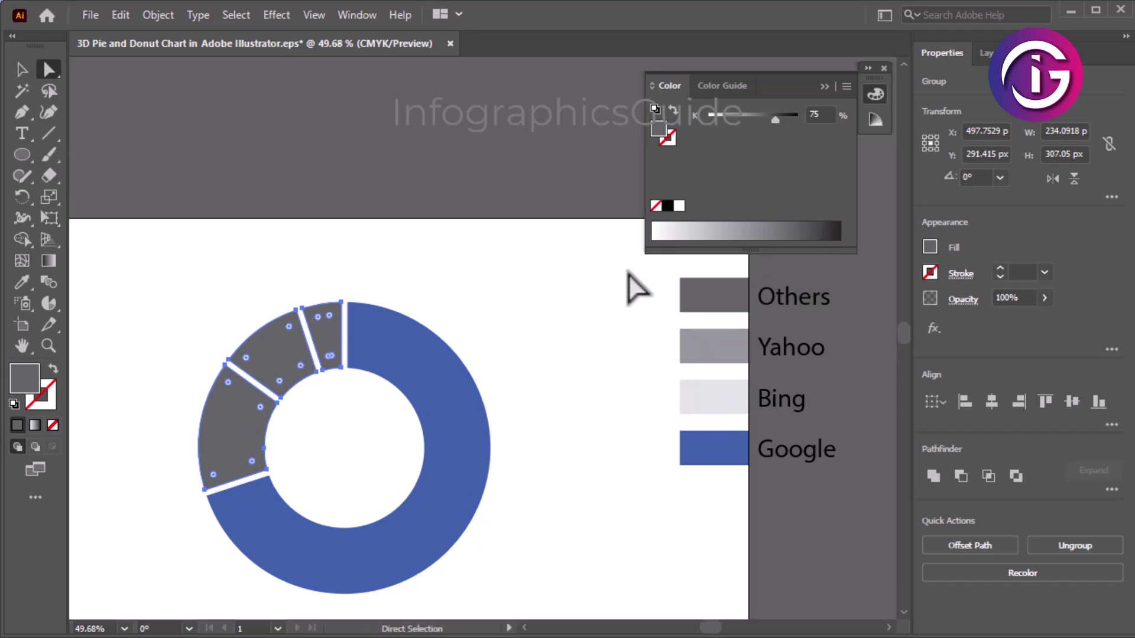
{"action": "left_click_drag", "start_coordinate": [626, 267], "coordinate": [709, 418]}
{"action": "left_click", "coordinate": [22, 282]}
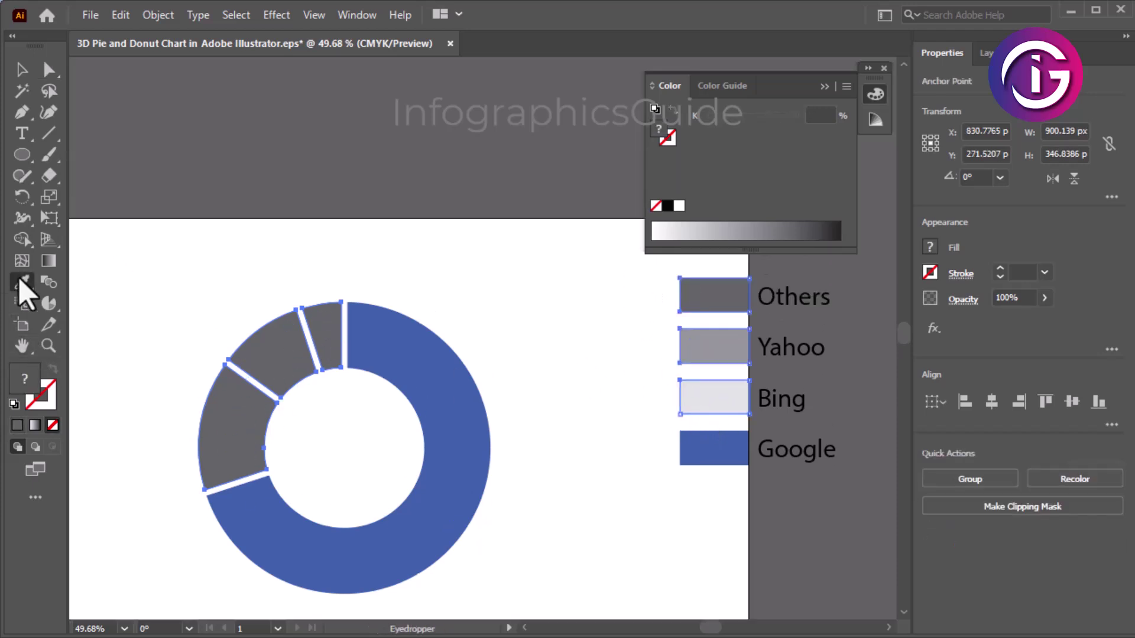
{"action": "left_click", "coordinate": [49, 70]}
{"action": "left_click", "coordinate": [709, 397]}
{"action": "left_click", "coordinate": [247, 445], "text": "shift"}
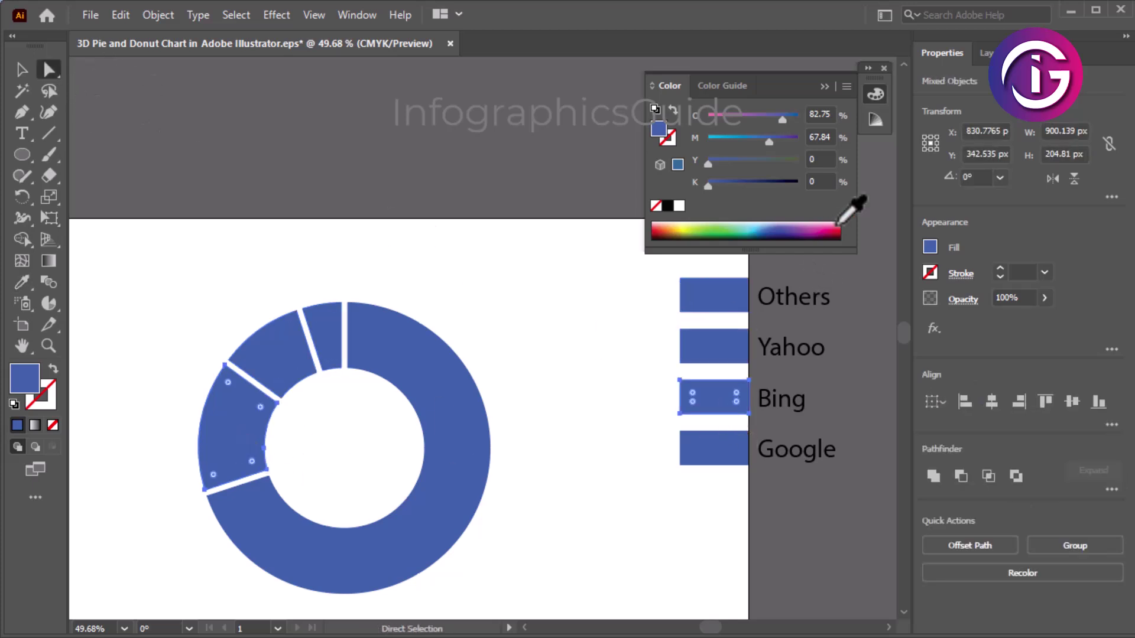
{"action": "left_click", "coordinate": [828, 227]}
Colour the Yahoo slice and box green and the Others slice and box yellow
{"action": "left_click", "coordinate": [312, 362]}
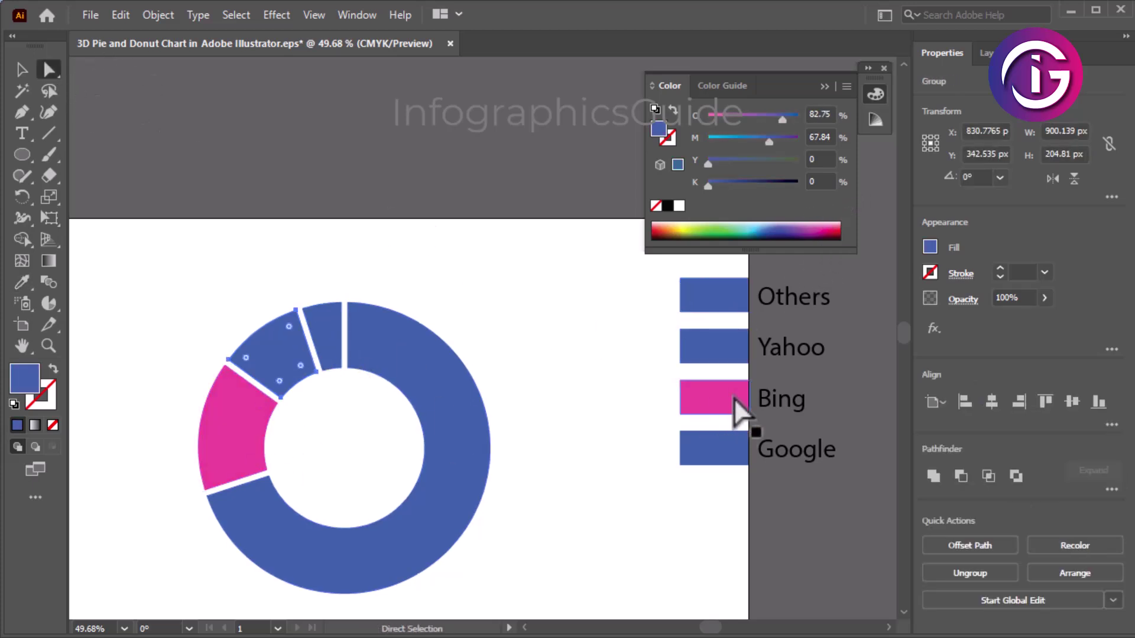
{"action": "left_click", "coordinate": [723, 356], "text": "shift"}
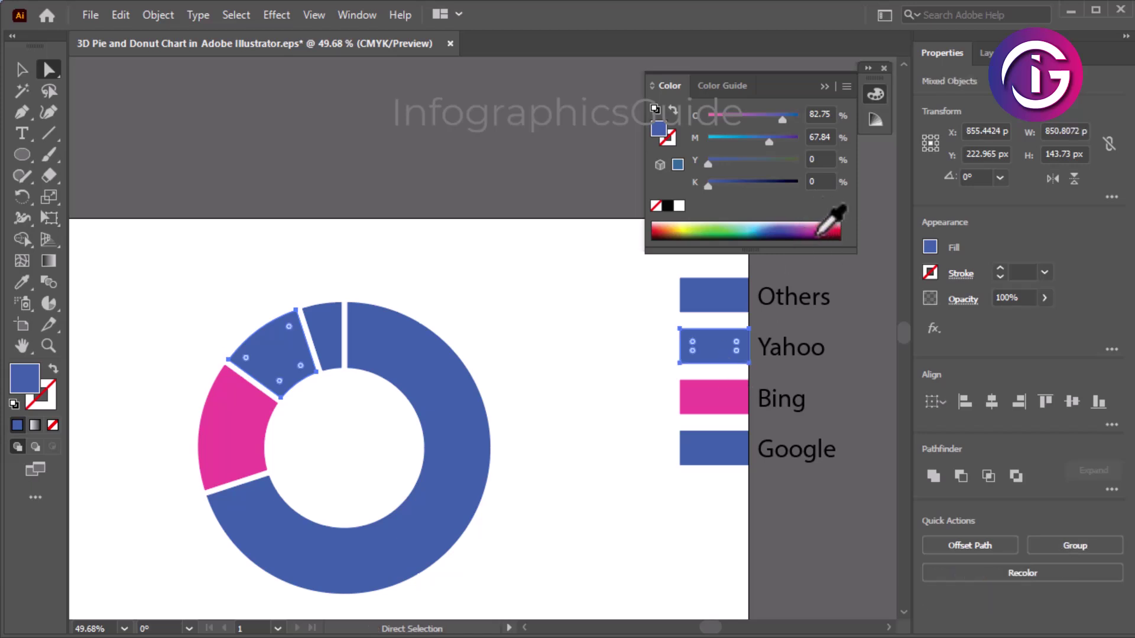
{"action": "left_click", "coordinate": [806, 226]}
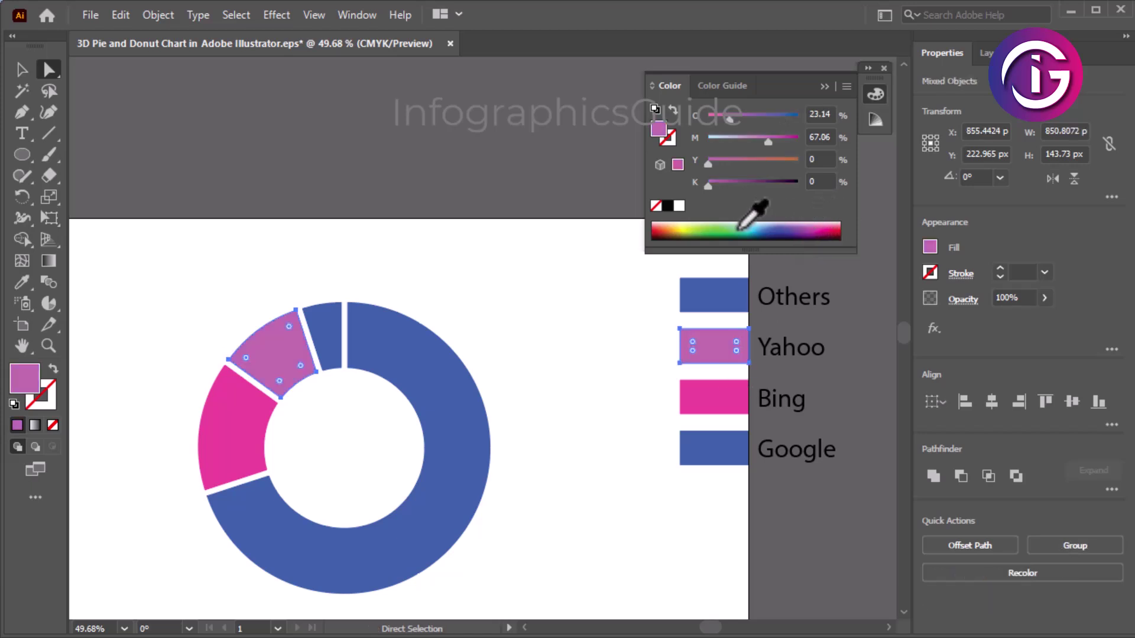
{"action": "left_click", "coordinate": [708, 227]}
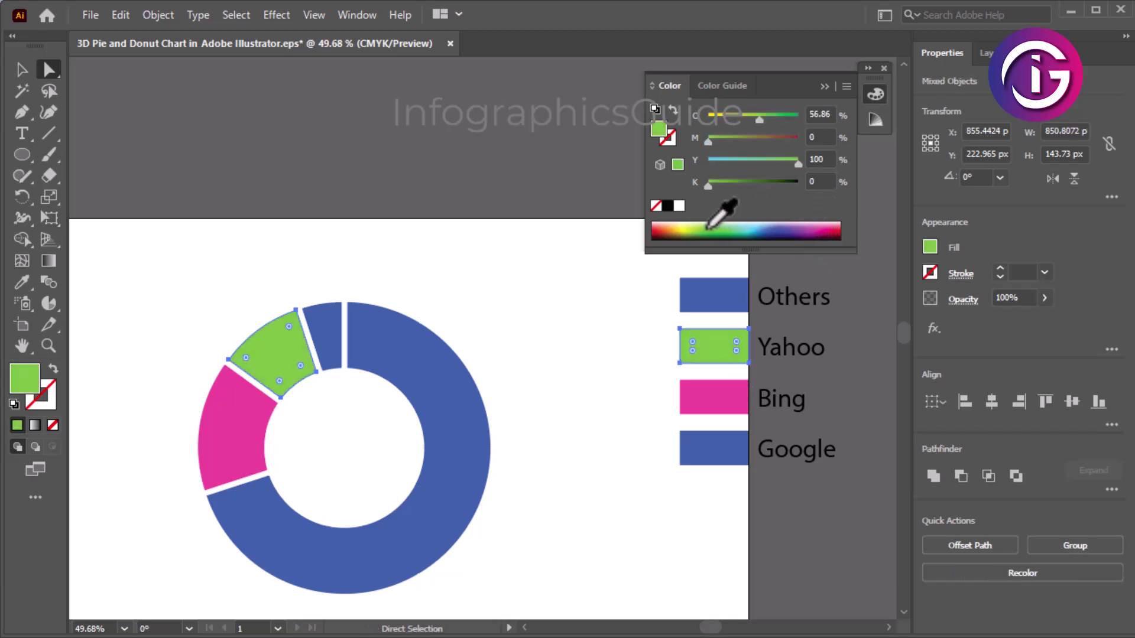
{"action": "left_click", "coordinate": [329, 329]}
{"action": "left_click", "coordinate": [713, 301], "text": "shift"}
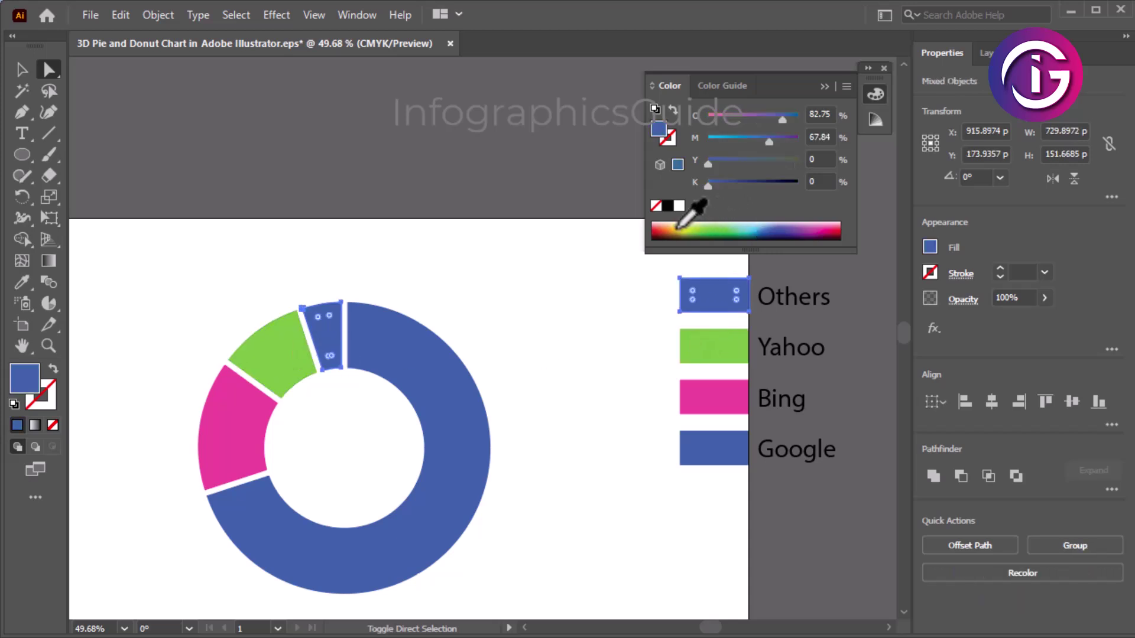
{"action": "left_click", "coordinate": [679, 227]}
{"action": "left_click", "coordinate": [425, 232]}
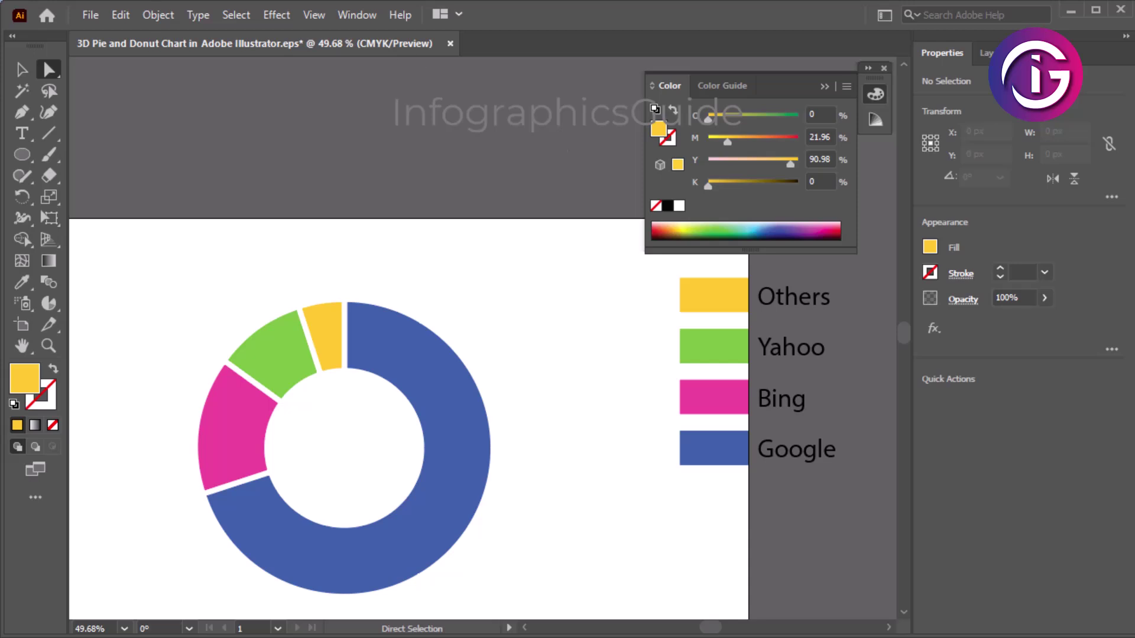
Move the legend off to the right of the donut
{"action": "left_click", "coordinate": [22, 69]}
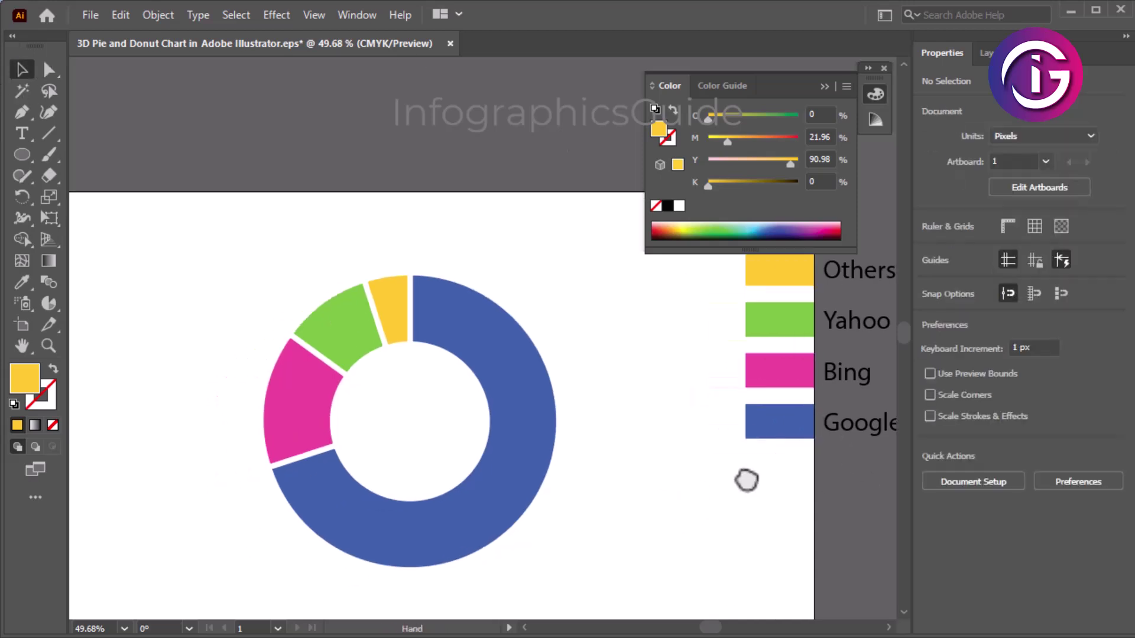
{"action": "left_click_drag", "start_coordinate": [747, 481], "coordinate": [608, 507]}
{"action": "left_click", "coordinate": [777, 459]}
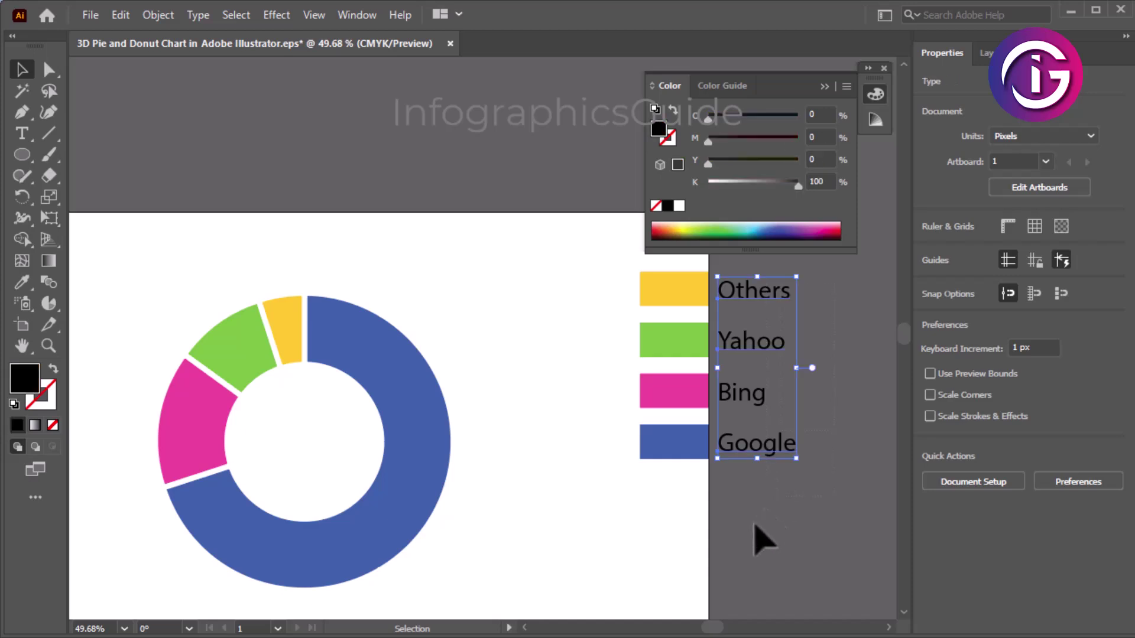
{"action": "mouse_move", "coordinate": [668, 521]}
{"action": "left_mouse_down"}
{"action": "mouse_move", "coordinate": [722, 506]}
{"action": "mouse_move", "coordinate": [479, 512]}
{"action": "mouse_move", "coordinate": [464, 240]}
{"action": "left_mouse_up"}
{"action": "left_click_drag", "start_coordinate": [538, 398], "coordinate": [679, 402]}
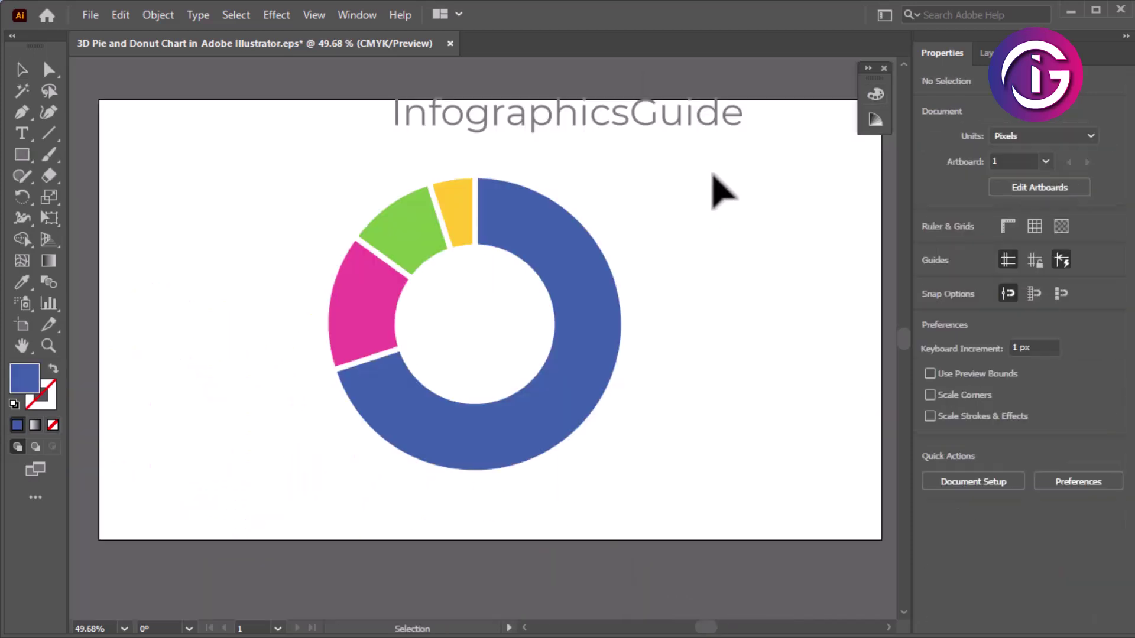
Group all the donut slices into one object
{"action": "left_click_drag", "start_coordinate": [696, 145], "coordinate": [278, 502]}
{"action": "left_click", "coordinate": [160, 15]}
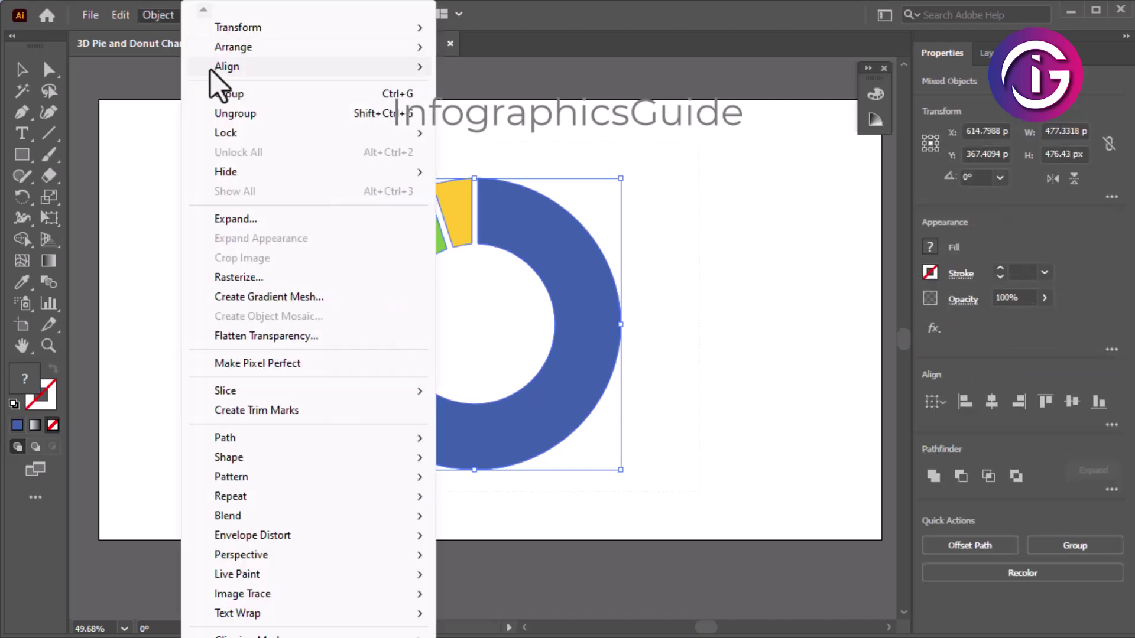
{"action": "left_click", "coordinate": [228, 92]}
{"action": "left_click", "coordinate": [699, 169]}
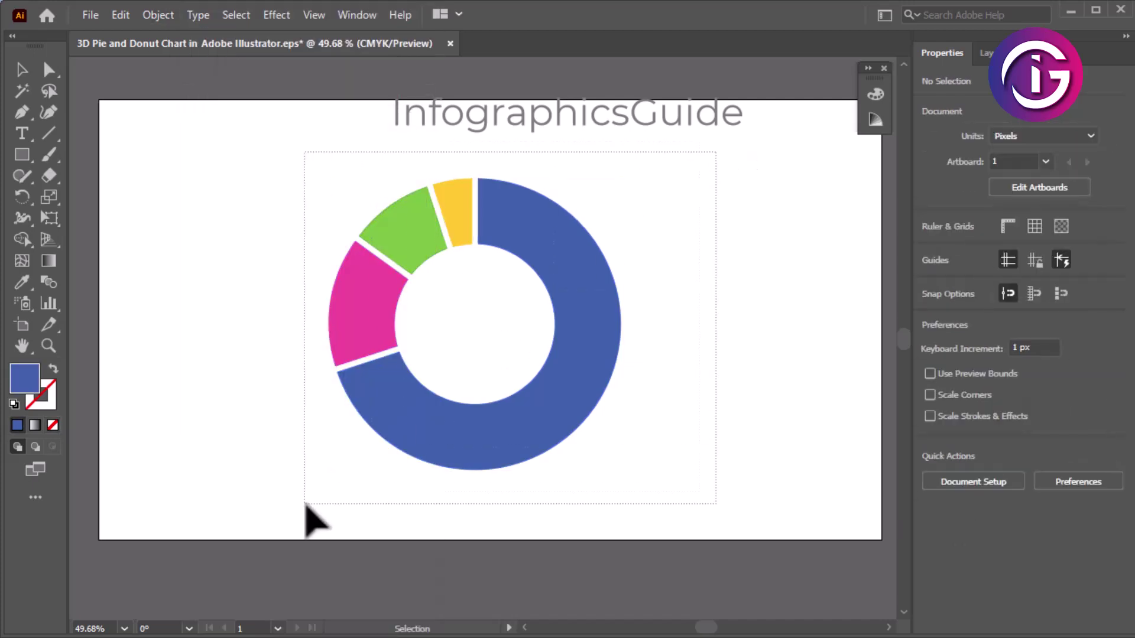
Apply a 3D Extrude & Bevel effect to the grouped donut, previewing Off-Axis Back
{"action": "left_click_drag", "start_coordinate": [305, 505], "coordinate": [336, 144]}
{"action": "left_click", "coordinate": [276, 14]}
{"action": "mouse_move", "coordinate": [293, 116]}
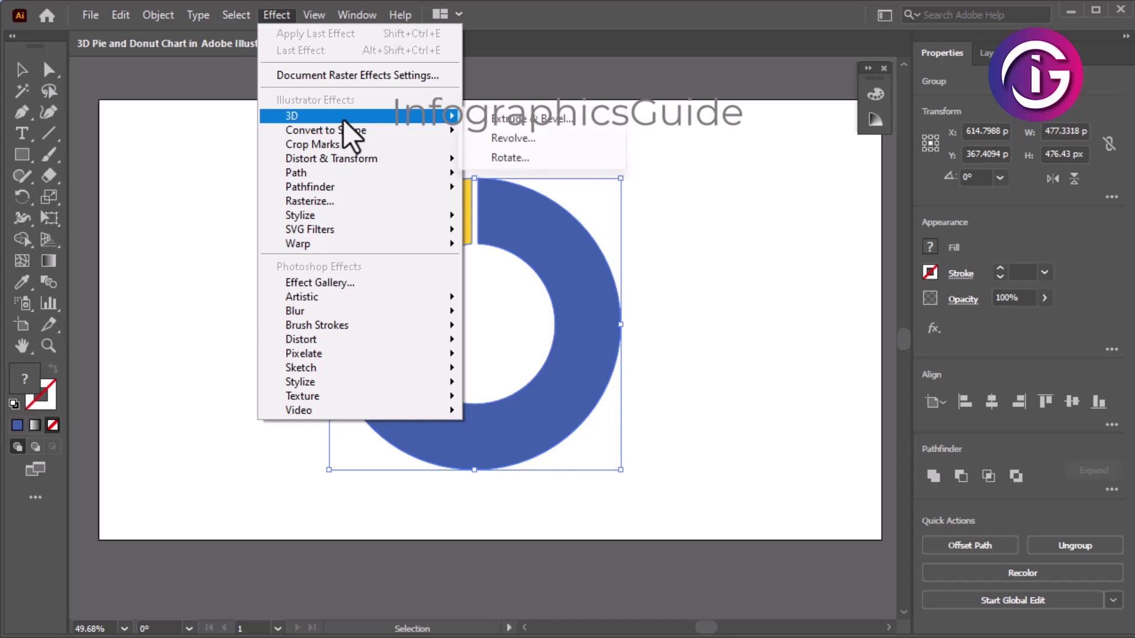
{"action": "left_click", "coordinate": [555, 126]}
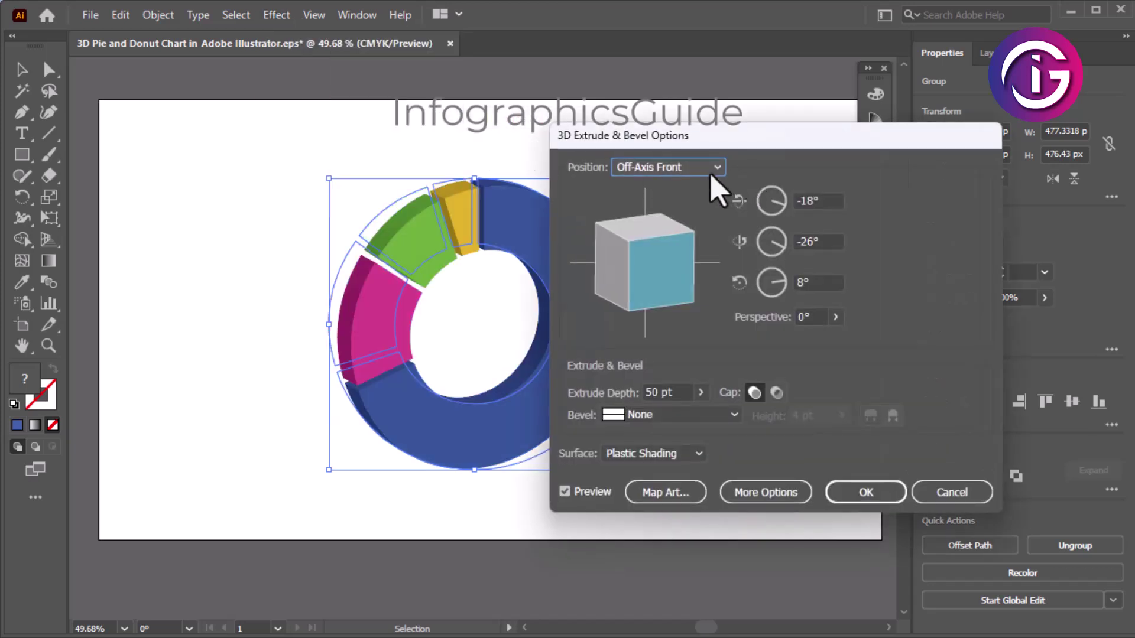
{"action": "left_click", "coordinate": [711, 173]}
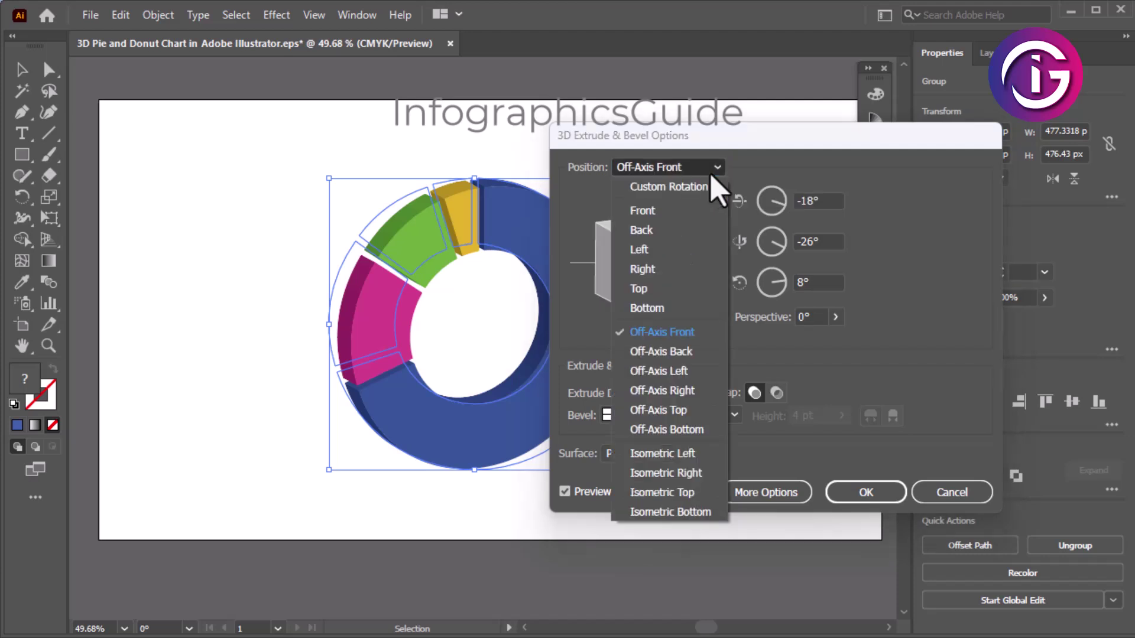
{"action": "left_click", "coordinate": [661, 351]}
Step through the isometric position presets, comparing Isometric Left and Isometric Right
{"action": "key", "text": "Down"}
{"action": "key", "text": "Down"}
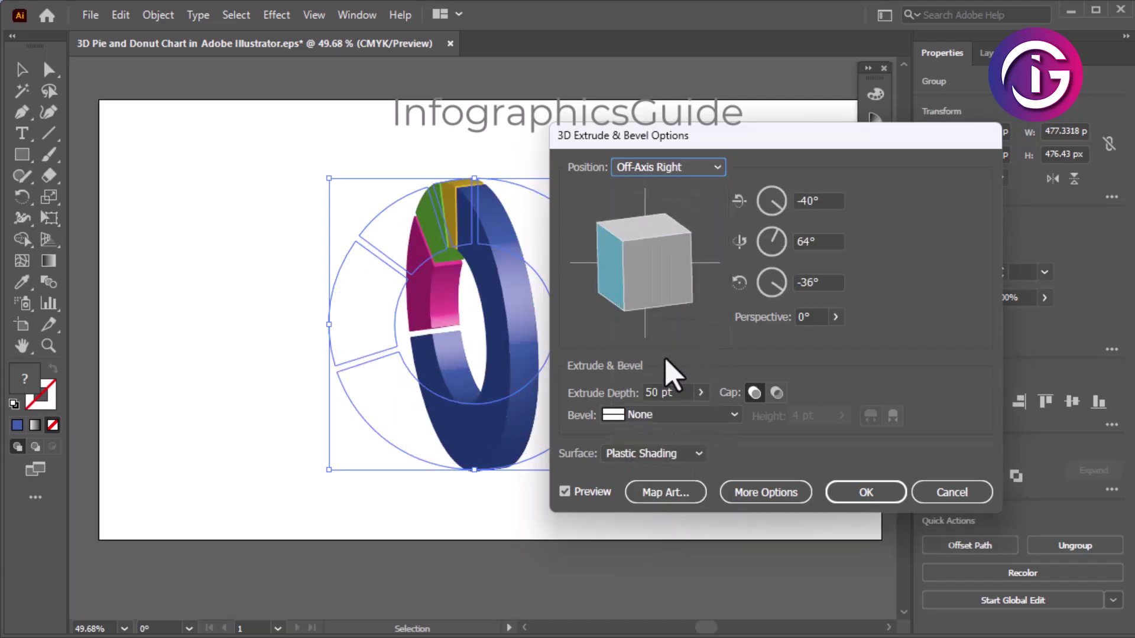
{"action": "key", "text": "Down"}
{"action": "key", "text": "Down"}
{"action": "key", "text": "Down"}
{"action": "key", "text": "Down"}
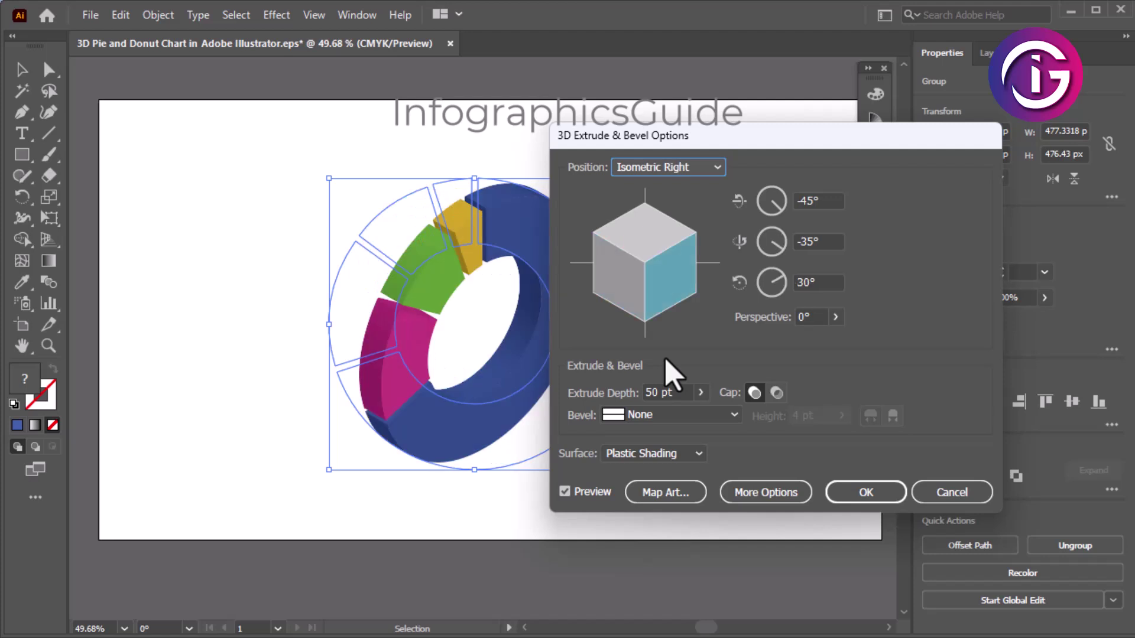
{"action": "key", "text": "Down"}
{"action": "key", "text": "Down"}
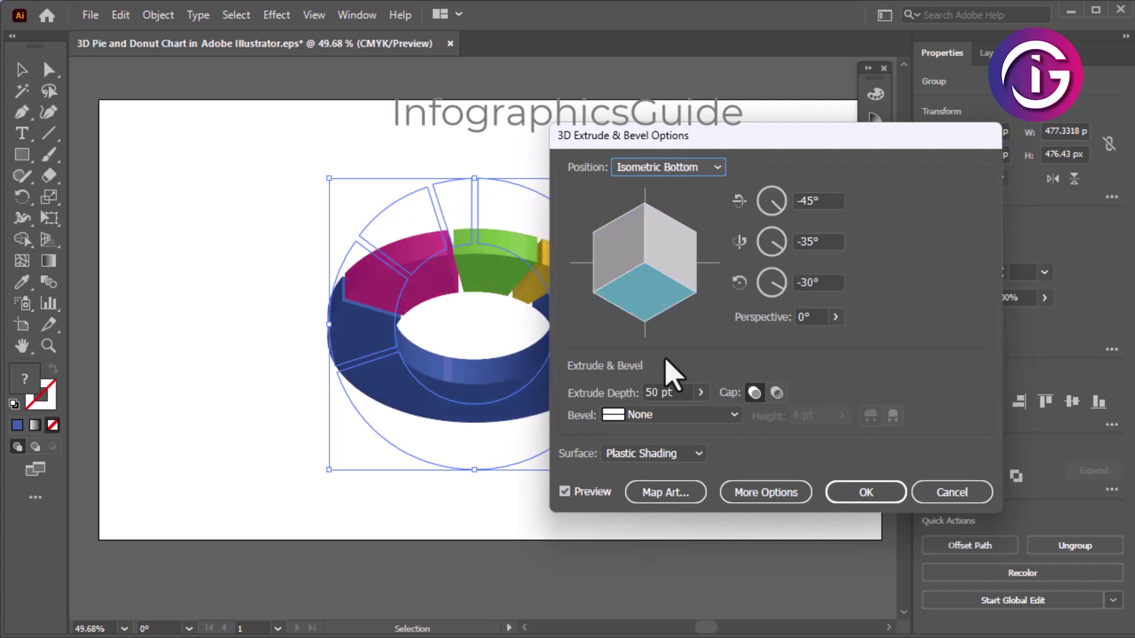
{"action": "key", "text": "Up"}
{"action": "key", "text": "Up"}
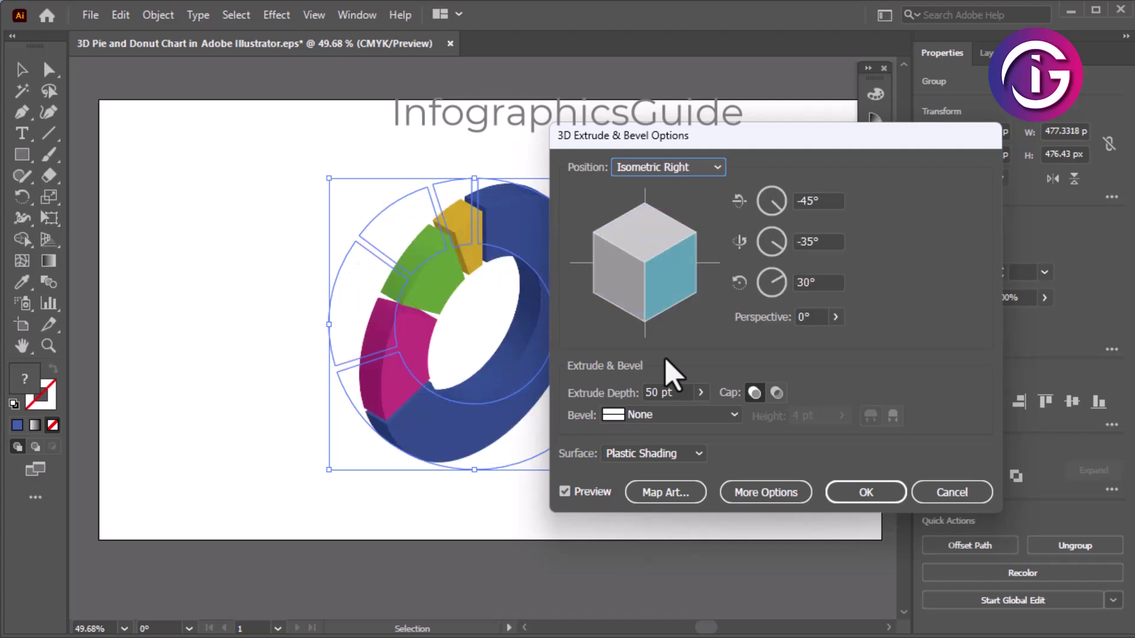
{"action": "key", "text": "Up"}
{"action": "key", "text": "Down"}
Scroll the position presets back to Off-Axis Front
{"action": "left_click_drag", "start_coordinate": [675, 146], "coordinate": [787, 102]}
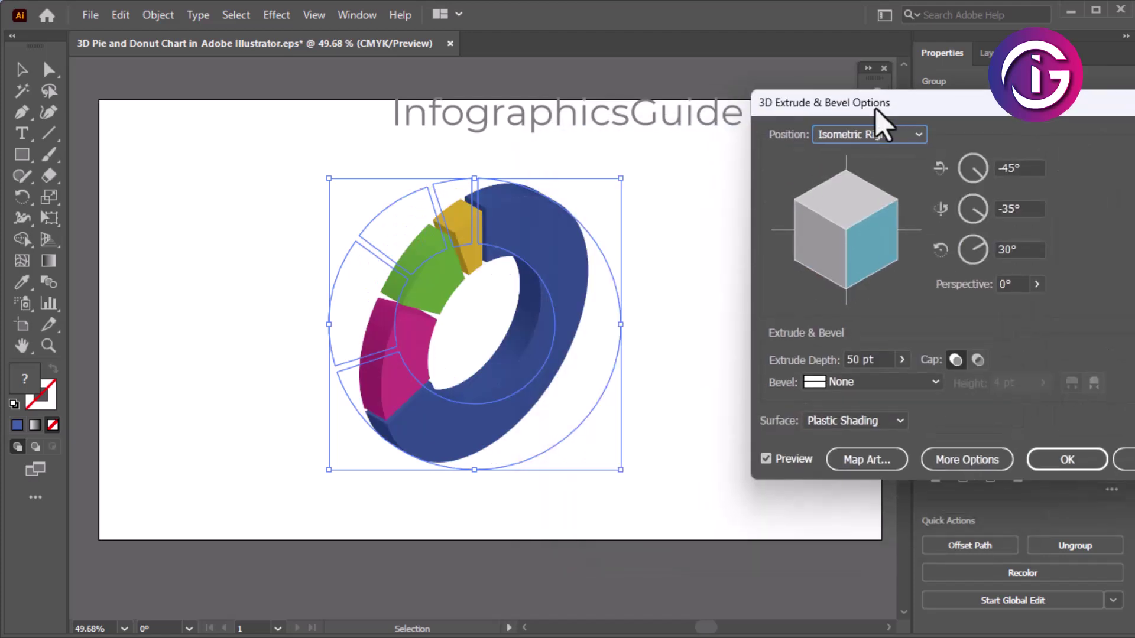
{"action": "scroll", "coordinate": [795, 148], "scroll_direction": "up", "scroll_amount": 1}
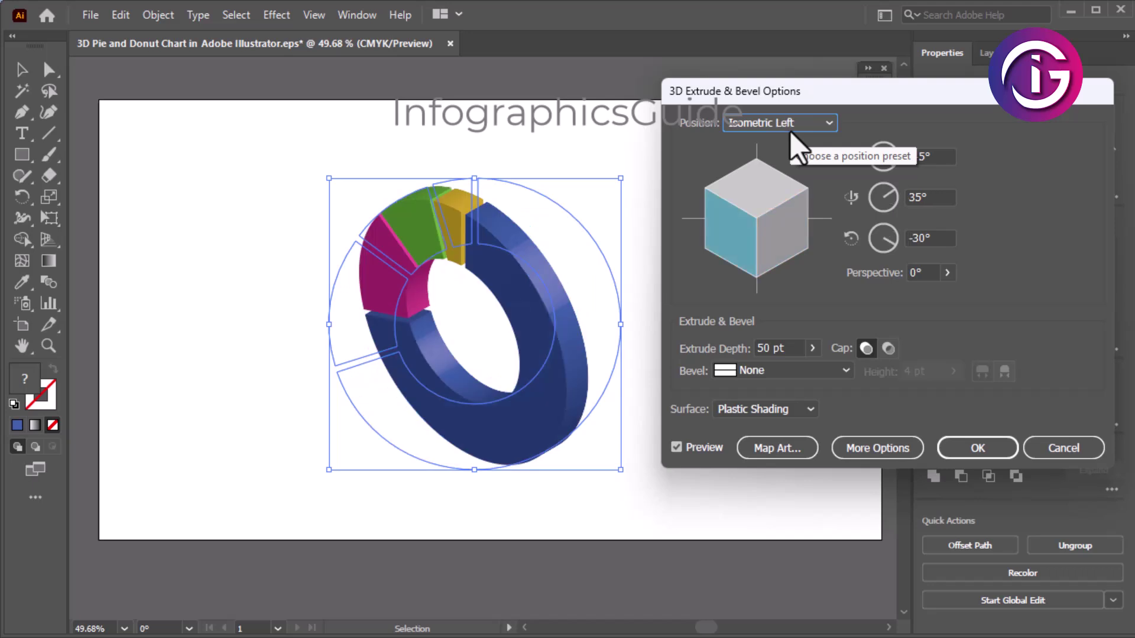
{"action": "scroll", "coordinate": [795, 148], "scroll_direction": "up", "scroll_amount": 7}
{"action": "scroll", "coordinate": [795, 148], "scroll_direction": "up", "scroll_amount": 1}
{"action": "scroll", "coordinate": [795, 148], "scroll_direction": "up", "scroll_amount": 1}
{"action": "scroll", "coordinate": [790, 131], "scroll_direction": "up", "scroll_amount": 1}
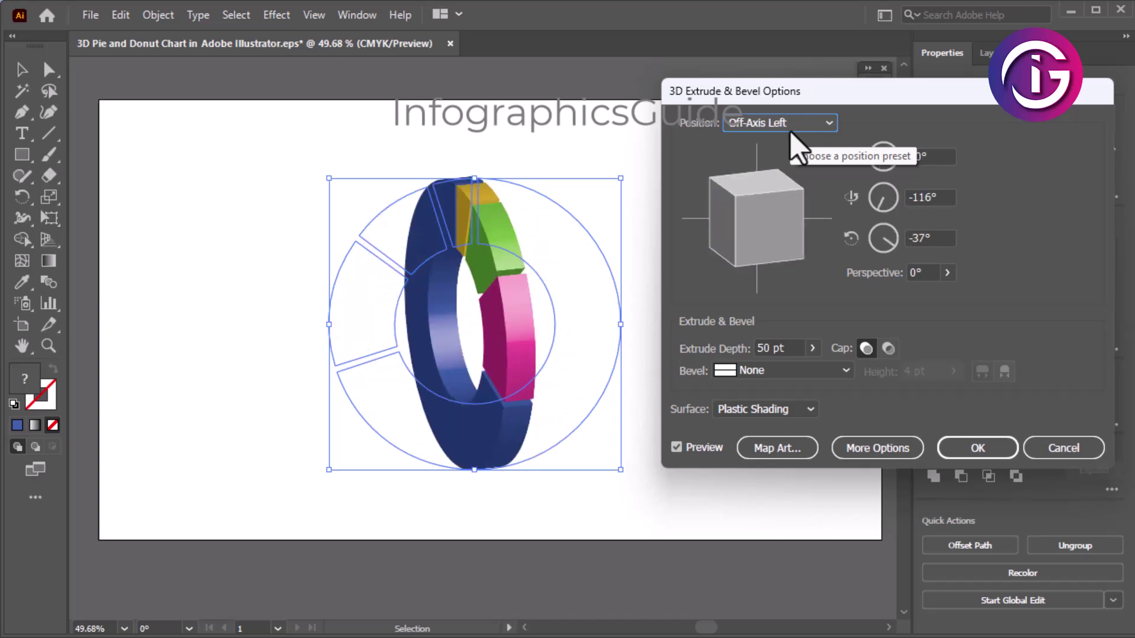
{"action": "scroll", "coordinate": [789, 131], "scroll_direction": "up", "scroll_amount": 1}
{"action": "scroll", "coordinate": [789, 131], "scroll_direction": "up", "scroll_amount": 1}
{"action": "scroll", "coordinate": [790, 131], "scroll_direction": "up", "scroll_amount": 1}
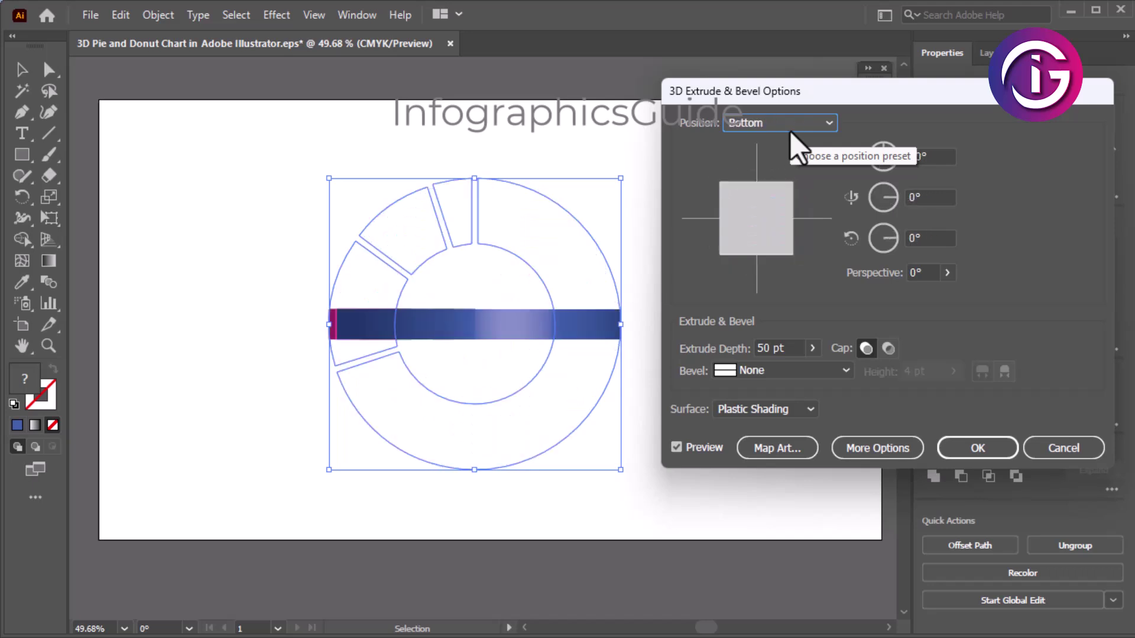
{"action": "scroll", "coordinate": [789, 131], "scroll_direction": "down", "scroll_amount": 1}
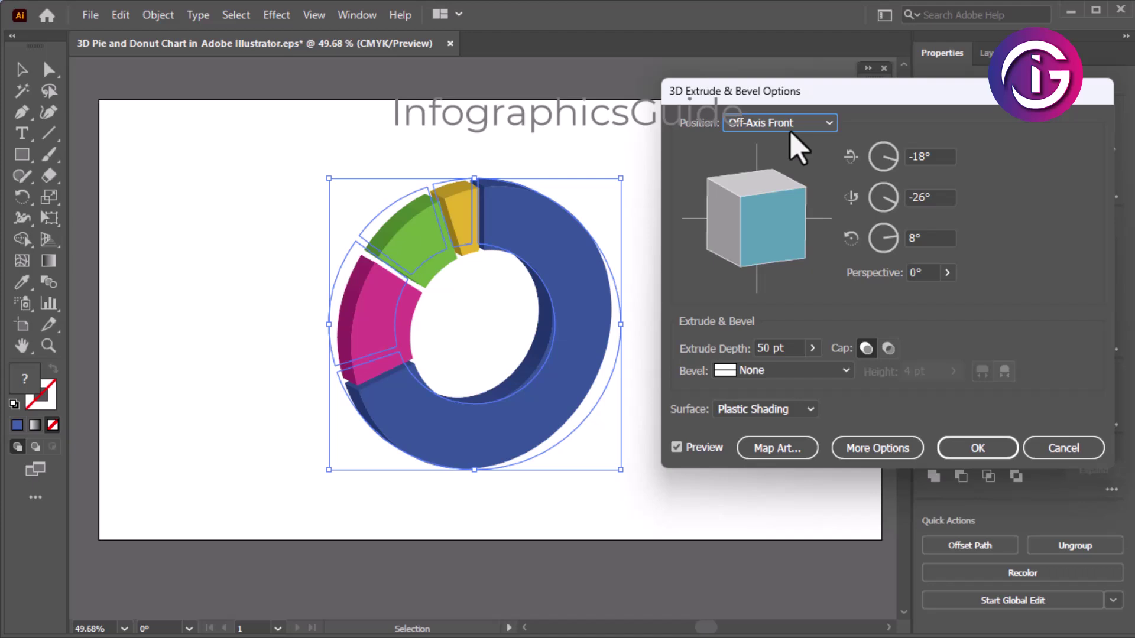
Rotate the donut to -25°, -45°, 15° with a 75 pt extrude depth and confirm
{"action": "left_click_drag", "start_coordinate": [776, 267], "coordinate": [790, 241]}
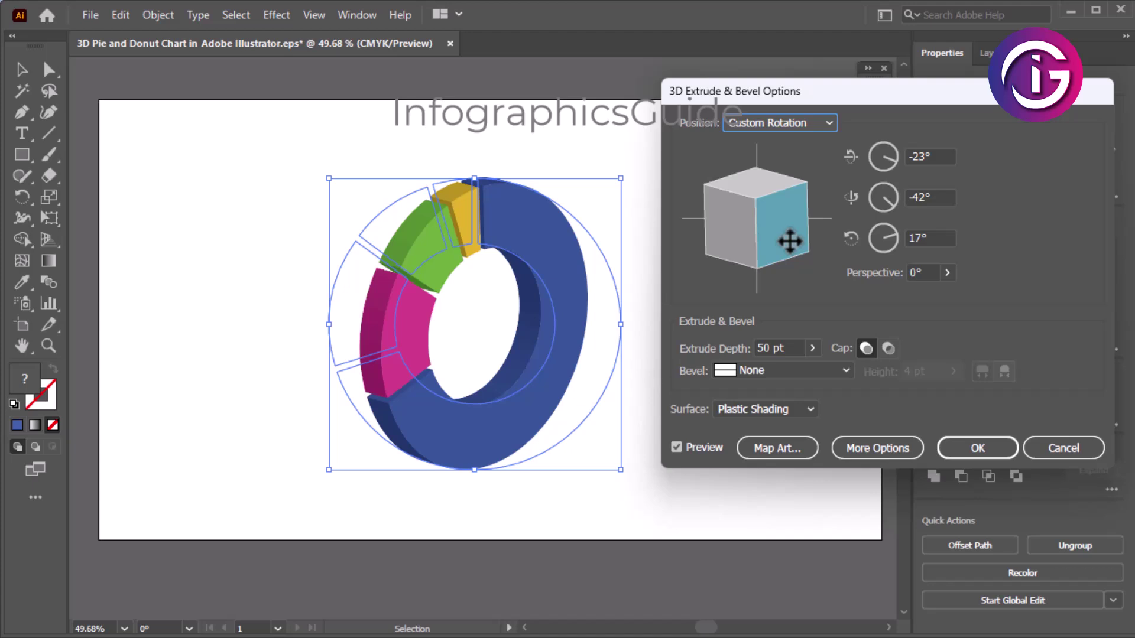
{"action": "left_click", "coordinate": [932, 156]}
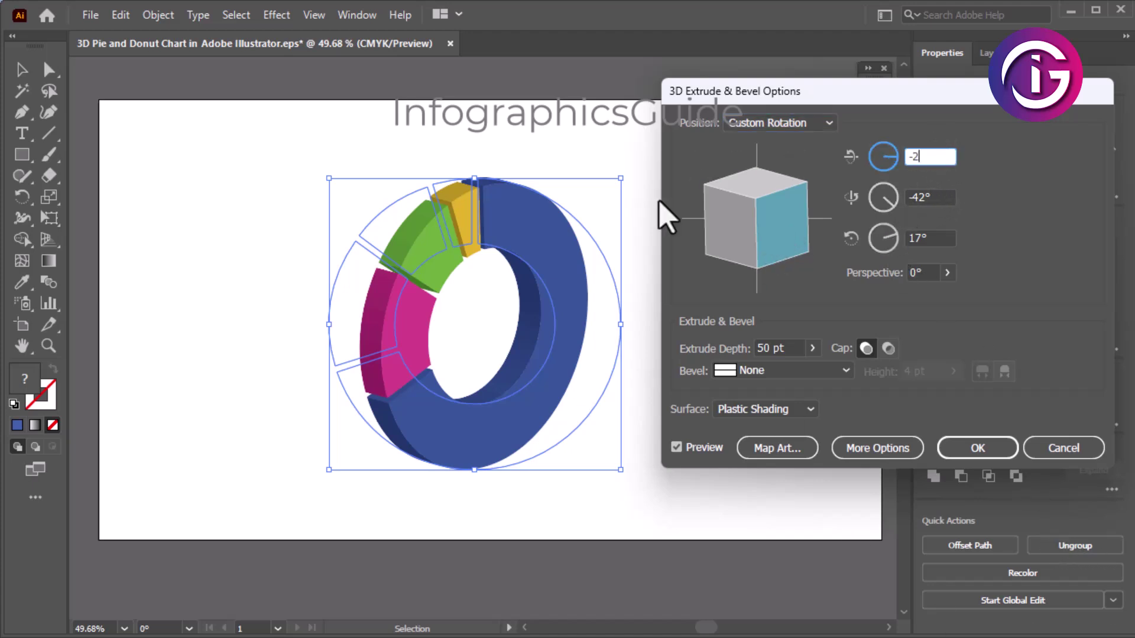
{"action": "type", "text": "5"}
{"action": "key", "text": "Tab"}
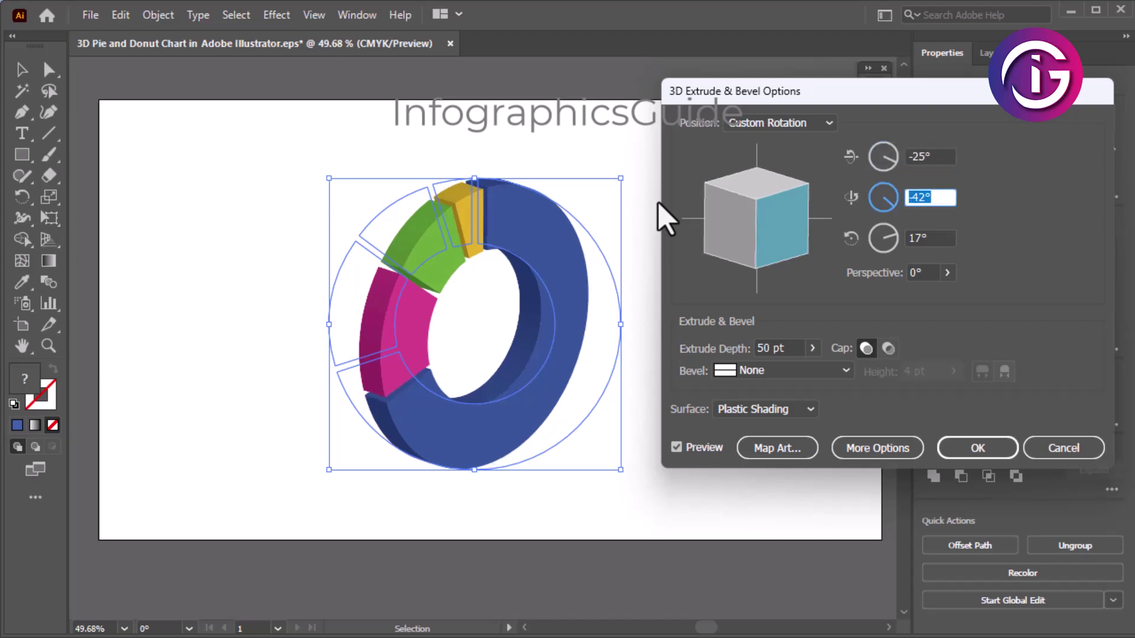
{"action": "type", "text": "45"}
{"action": "key", "text": "Tab"}
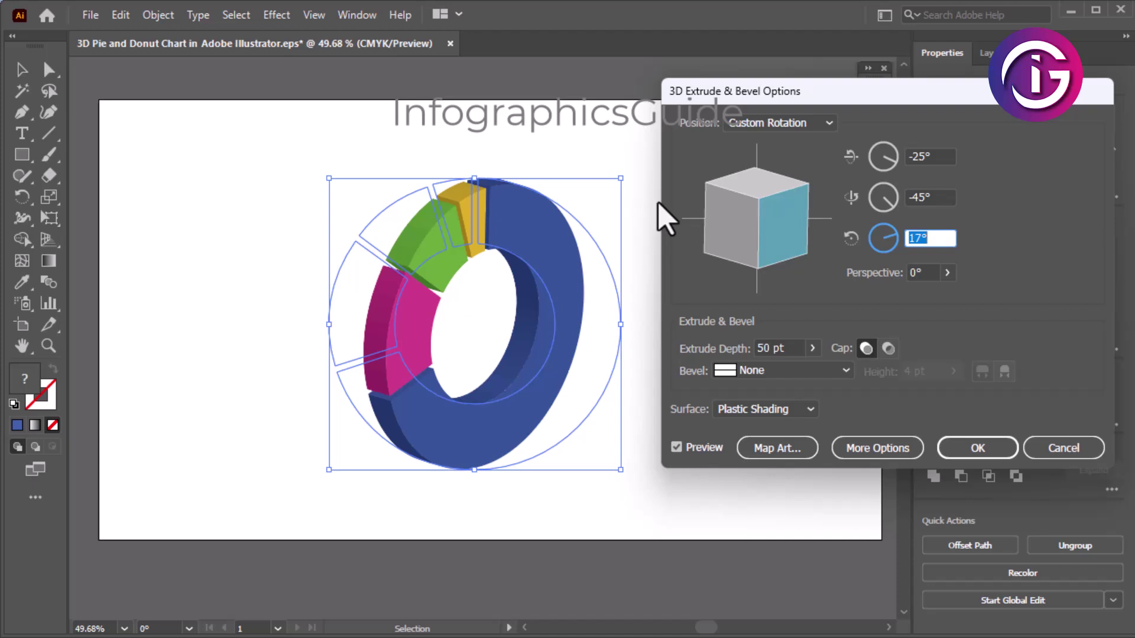
{"action": "type", "text": "15"}
{"action": "key", "text": "Tab"}
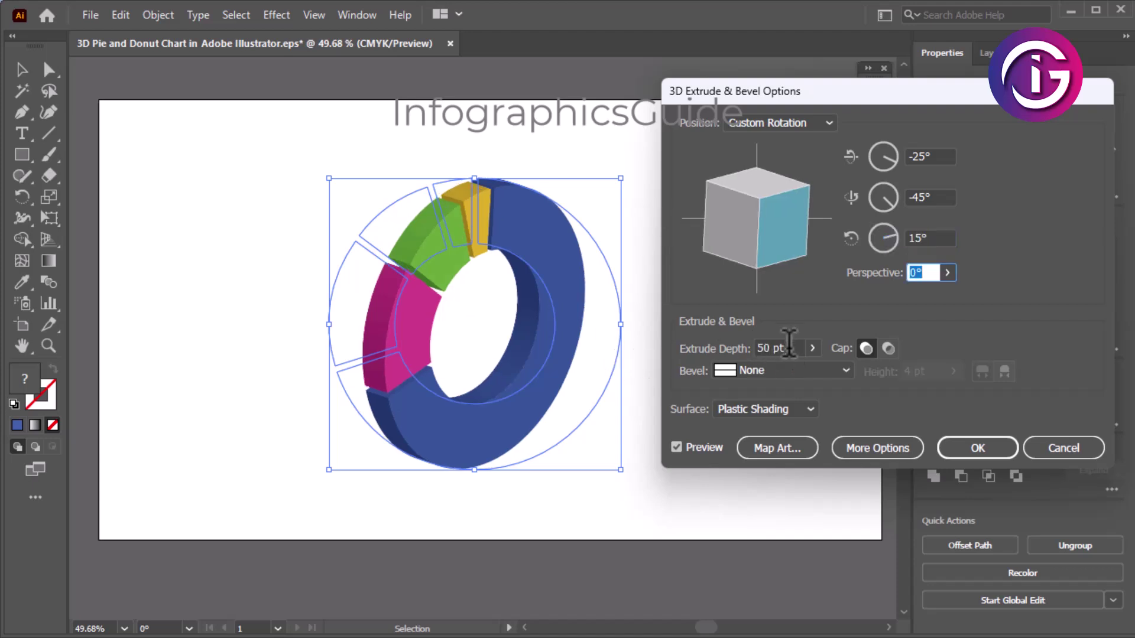
{"action": "key", "text": "Tab"}
{"action": "type", "text": "5"}
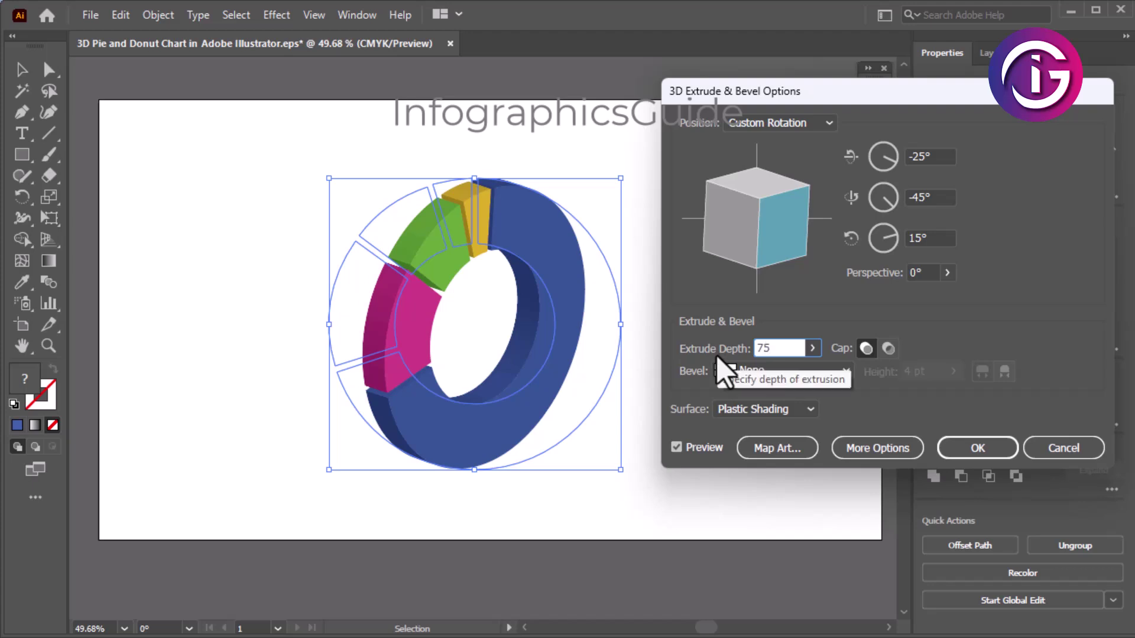
{"action": "key", "text": "Tab"}
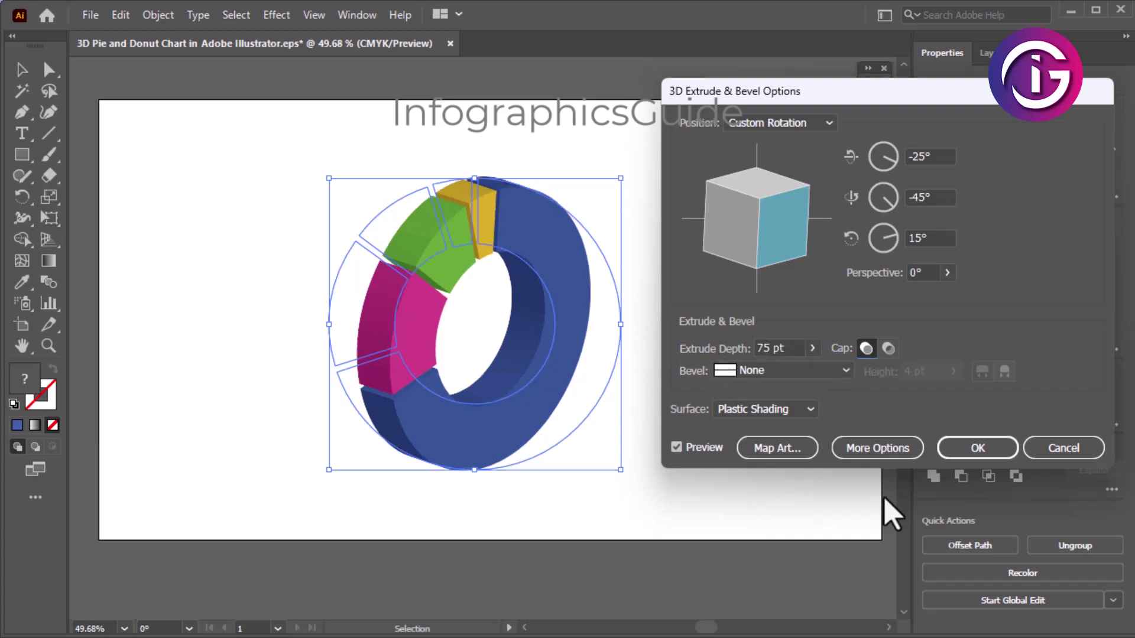
{"action": "left_click", "coordinate": [995, 453]}
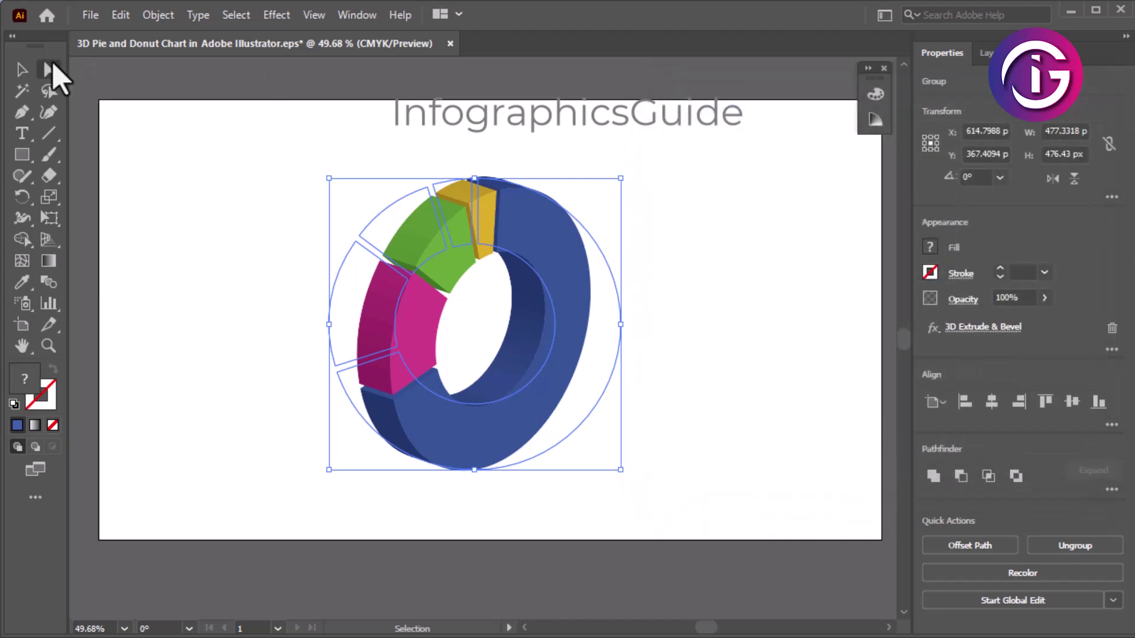
Expand the 3D donut group's appearance into plain shapes
{"action": "left_click", "coordinate": [793, 233]}
{"action": "mouse_move", "coordinate": [686, 269]}
{"action": "left_mouse_down"}
{"action": "mouse_move", "coordinate": [636, 253]}
{"action": "mouse_move", "coordinate": [710, 301]}
{"action": "left_mouse_up"}
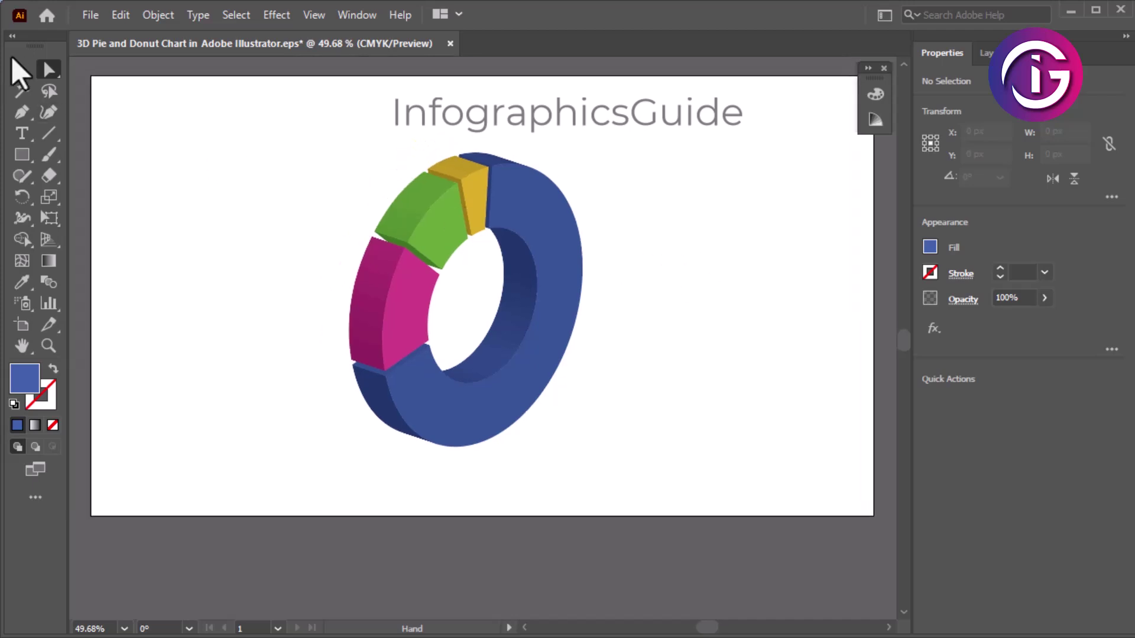
{"action": "left_click", "coordinate": [22, 69]}
{"action": "left_click", "coordinate": [499, 210]}
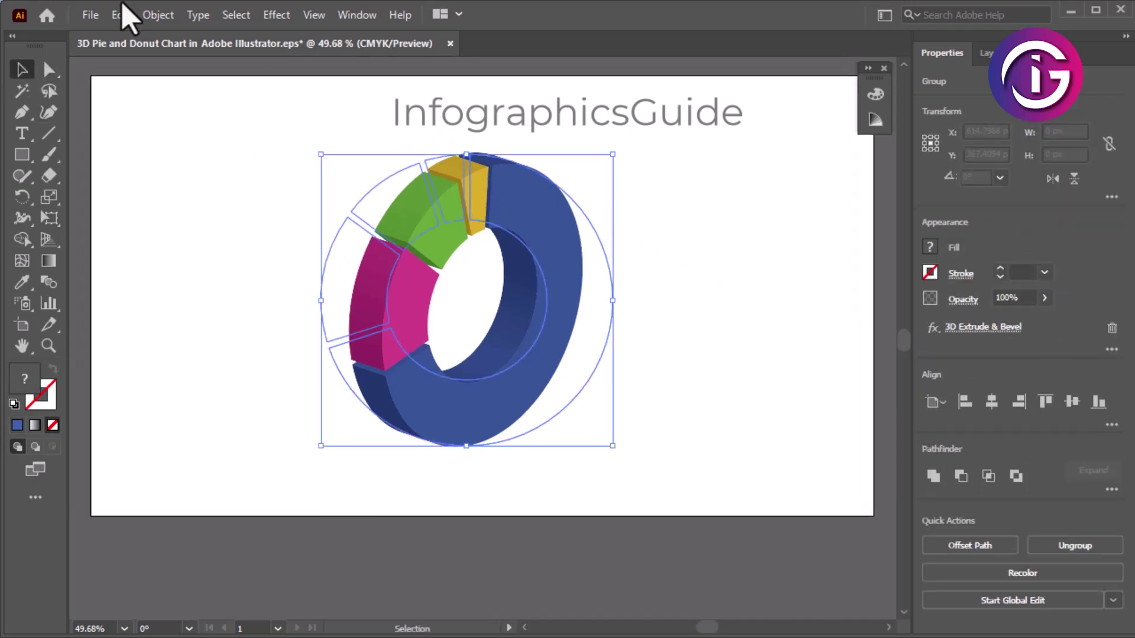
{"action": "left_click", "coordinate": [157, 15]}
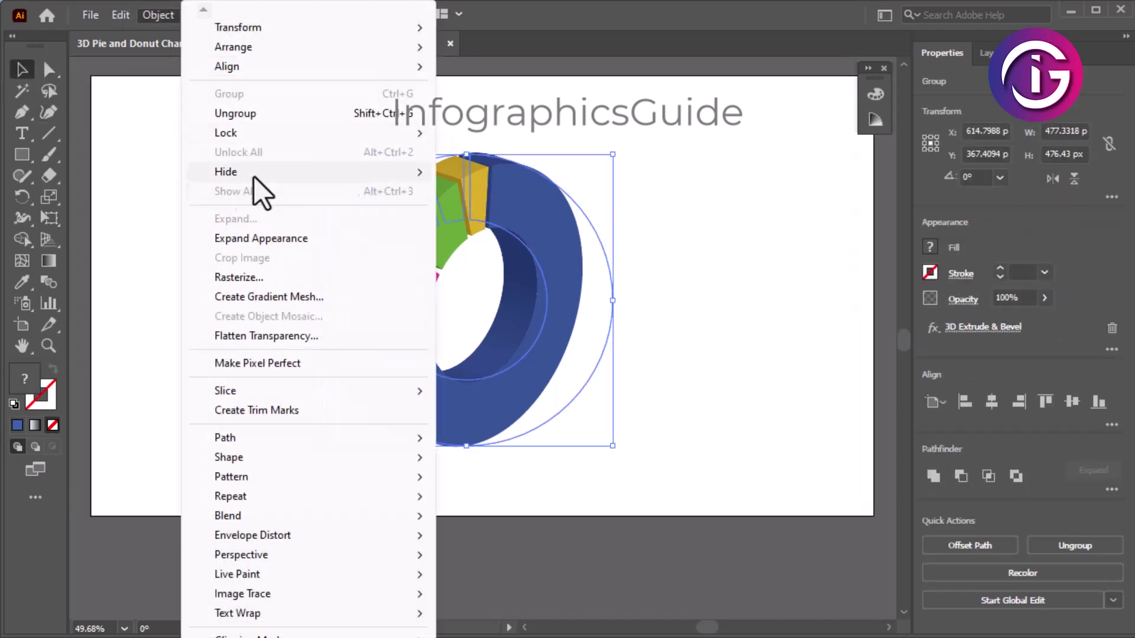
{"action": "left_click", "coordinate": [270, 238]}
{"action": "left_click", "coordinate": [686, 402]}
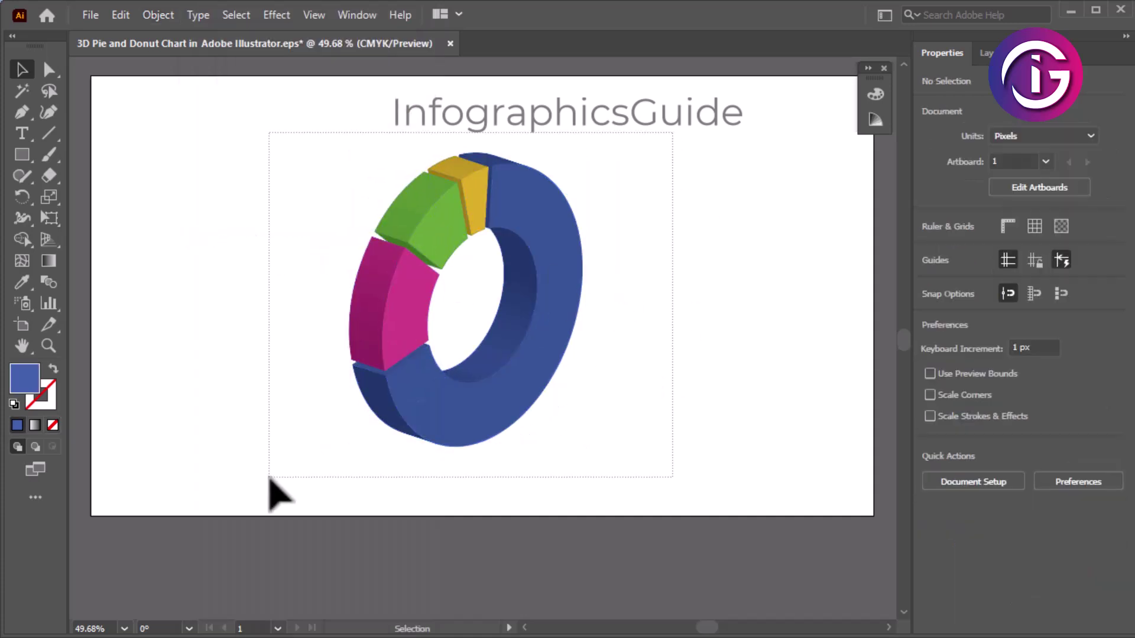
{"action": "left_click_drag", "start_coordinate": [557, 354], "coordinate": [547, 348]}
Place the 75% Lorem ipsum block right of the donut and duplicate it straight below
{"action": "left_click", "coordinate": [717, 322]}
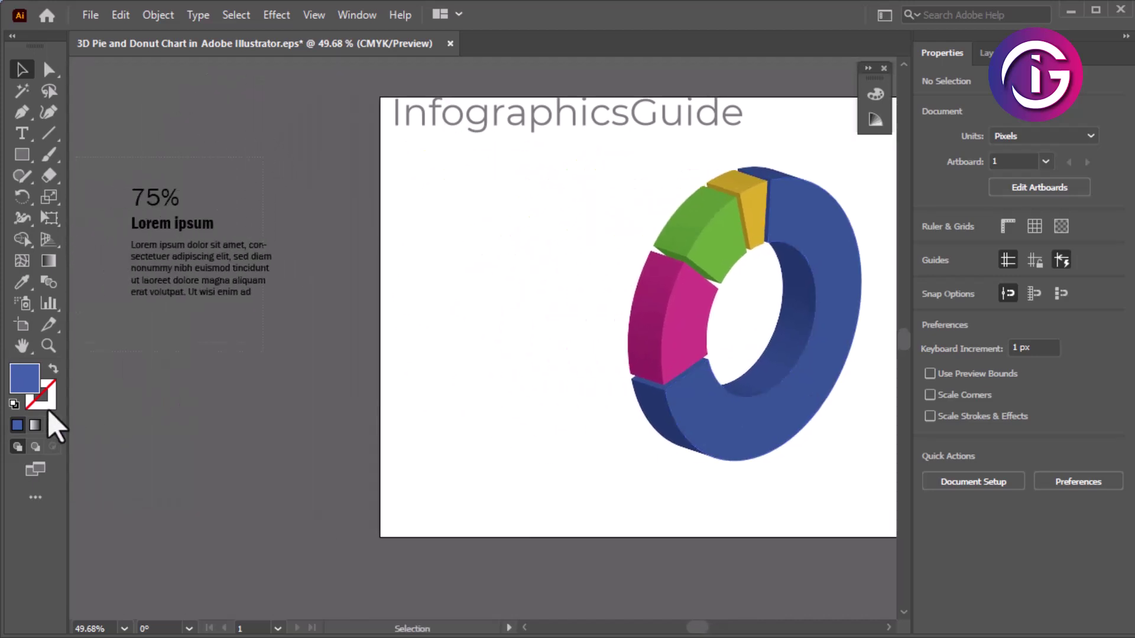
{"action": "left_click", "coordinate": [190, 283]}
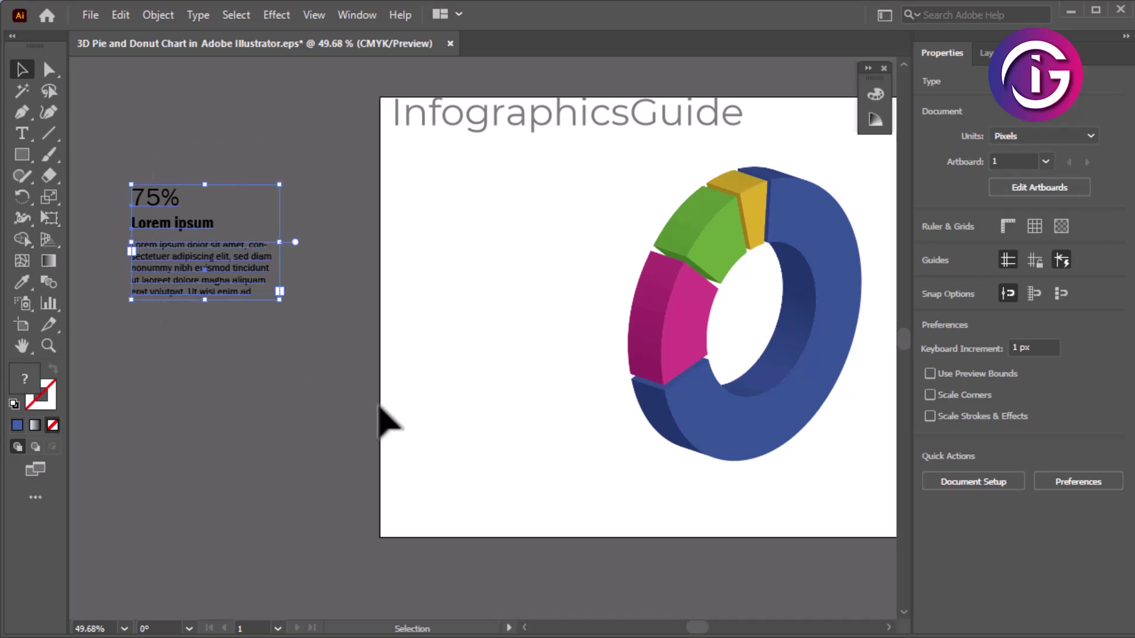
{"action": "mouse_move", "coordinate": [133, 292]}
{"action": "left_mouse_down"}
{"action": "mouse_move", "coordinate": [862, 334]}
{"action": "mouse_move", "coordinate": [884, 321]}
{"action": "left_mouse_up"}
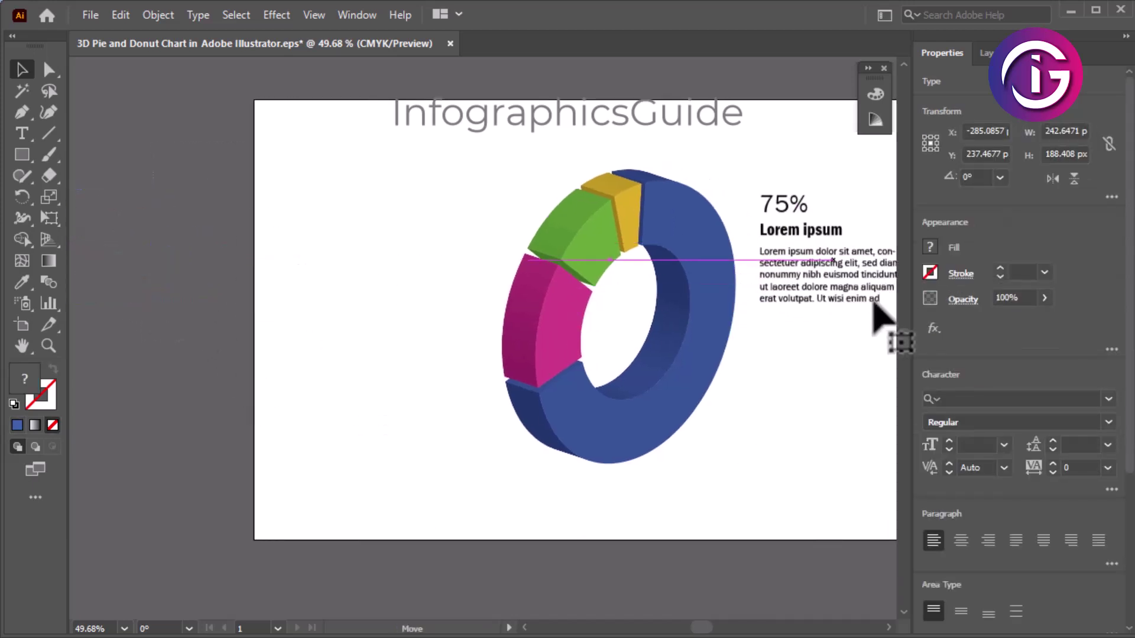
{"action": "mouse_move", "coordinate": [689, 266]}
{"action": "left_mouse_down"}
{"action": "mouse_move", "coordinate": [750, 246]}
{"action": "mouse_move", "coordinate": [680, 184]}
{"action": "left_mouse_up"}
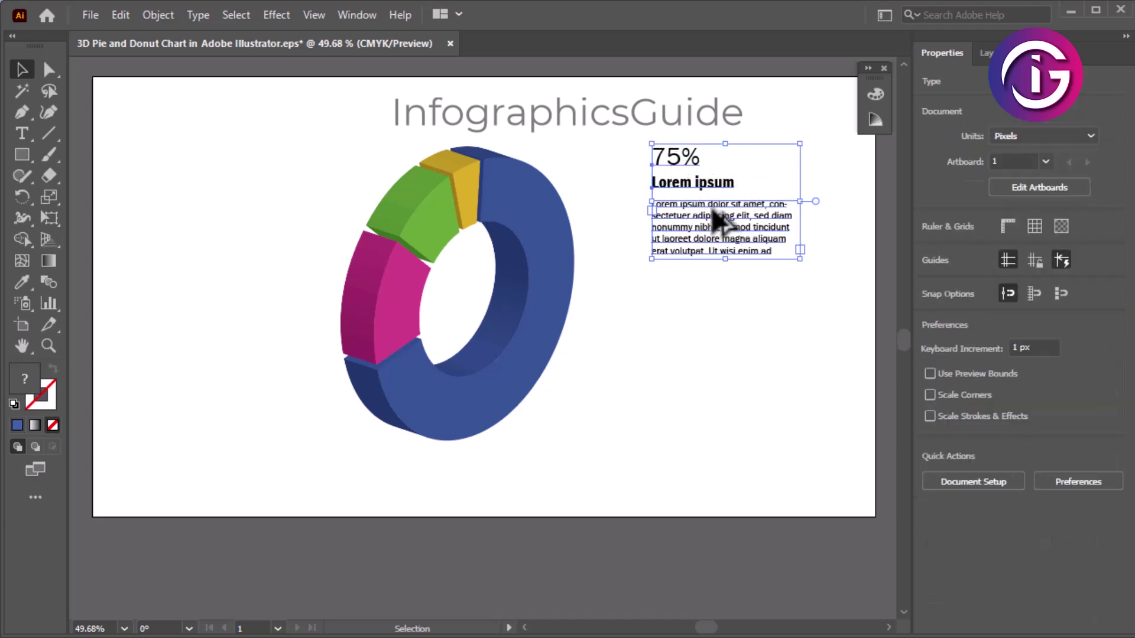
{"action": "left_click_drag", "start_coordinate": [714, 223], "coordinate": [706, 391]}
{"action": "left_click", "coordinate": [653, 436]}
Relabel the top text block's heading as Google beside 70%
{"action": "double_click", "coordinate": [673, 331]}
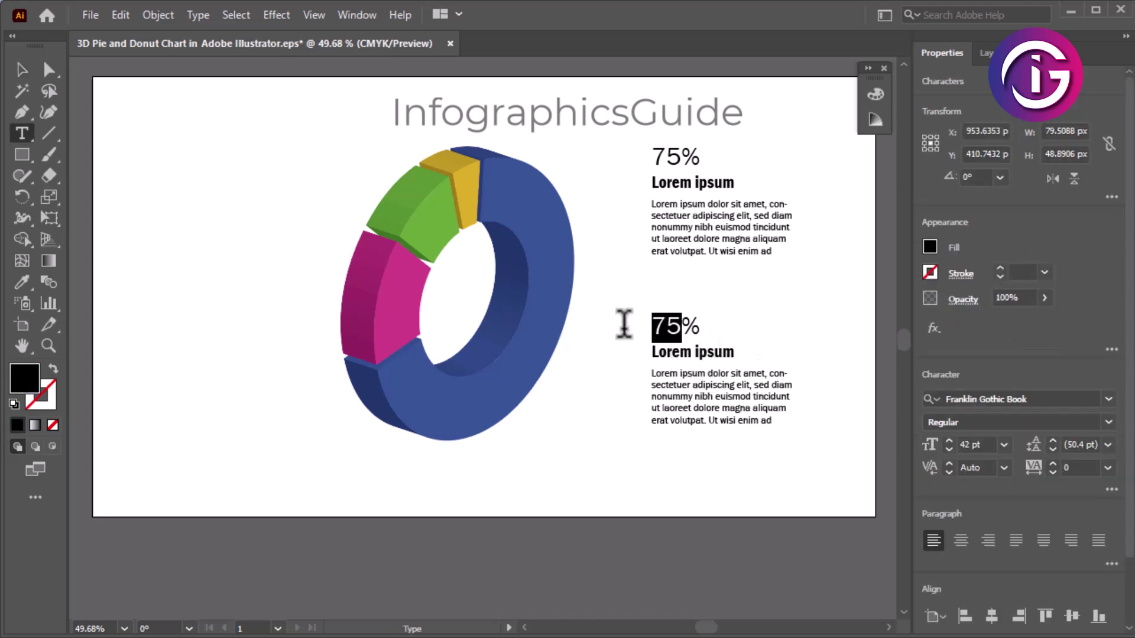
{"action": "left_click", "coordinate": [698, 183]}
{"action": "key", "text": "alt+Tab"}
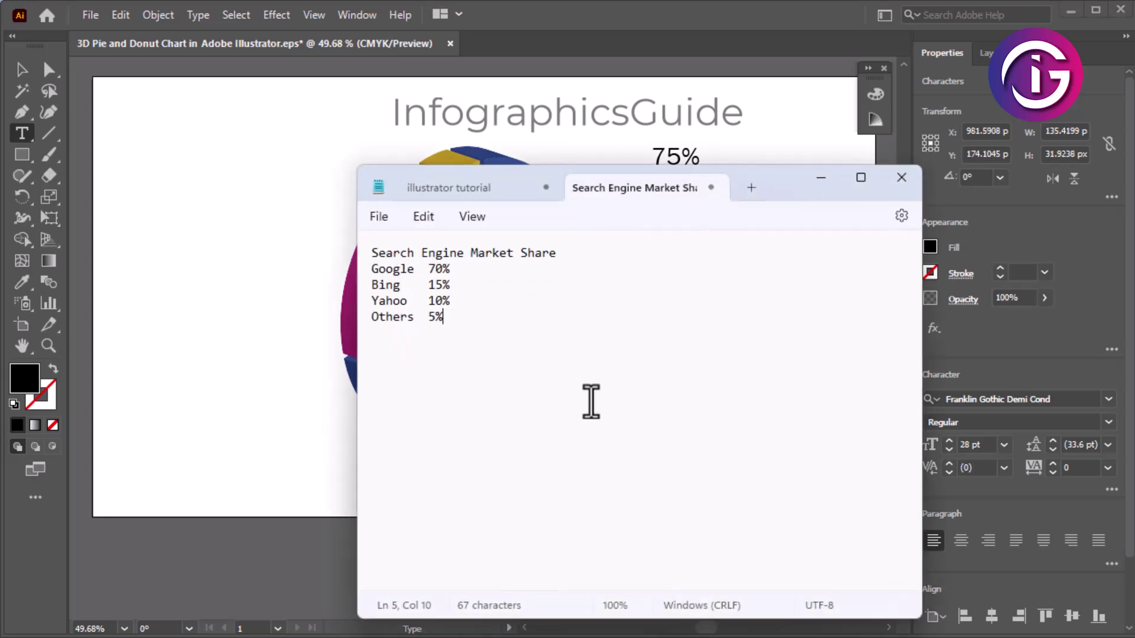
{"action": "double_click", "coordinate": [413, 269]}
{"action": "key", "text": "ctrl+c"}
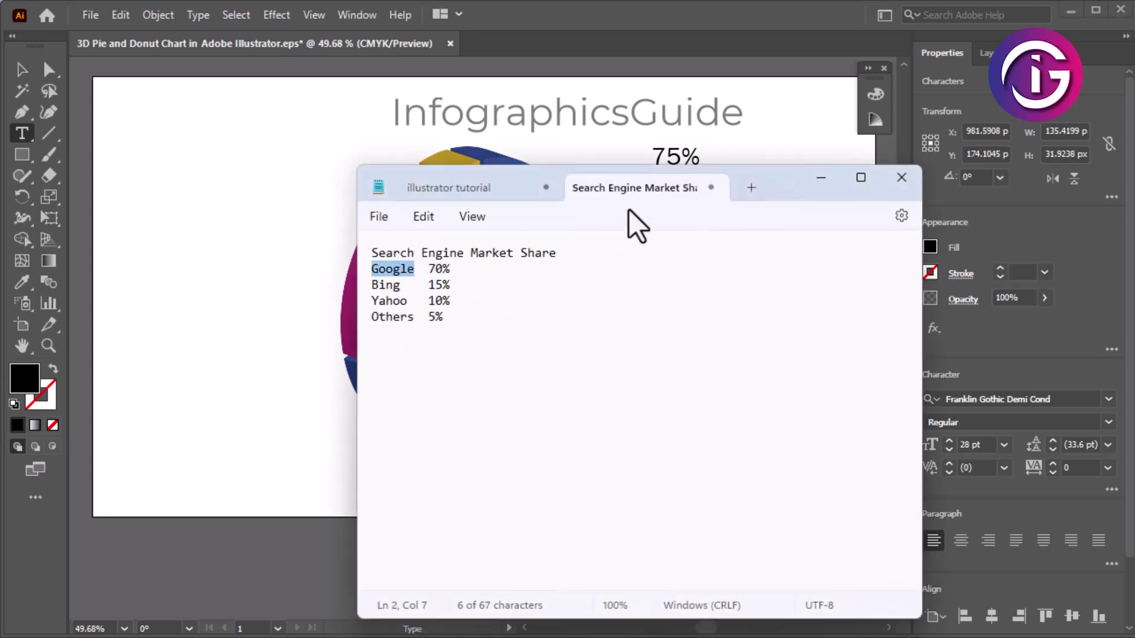
{"action": "mouse_move", "coordinate": [682, 156]}
{"action": "left_mouse_down"}
{"action": "mouse_move", "coordinate": [667, 156]}
{"action": "mouse_move", "coordinate": [715, 201]}
{"action": "left_mouse_up"}
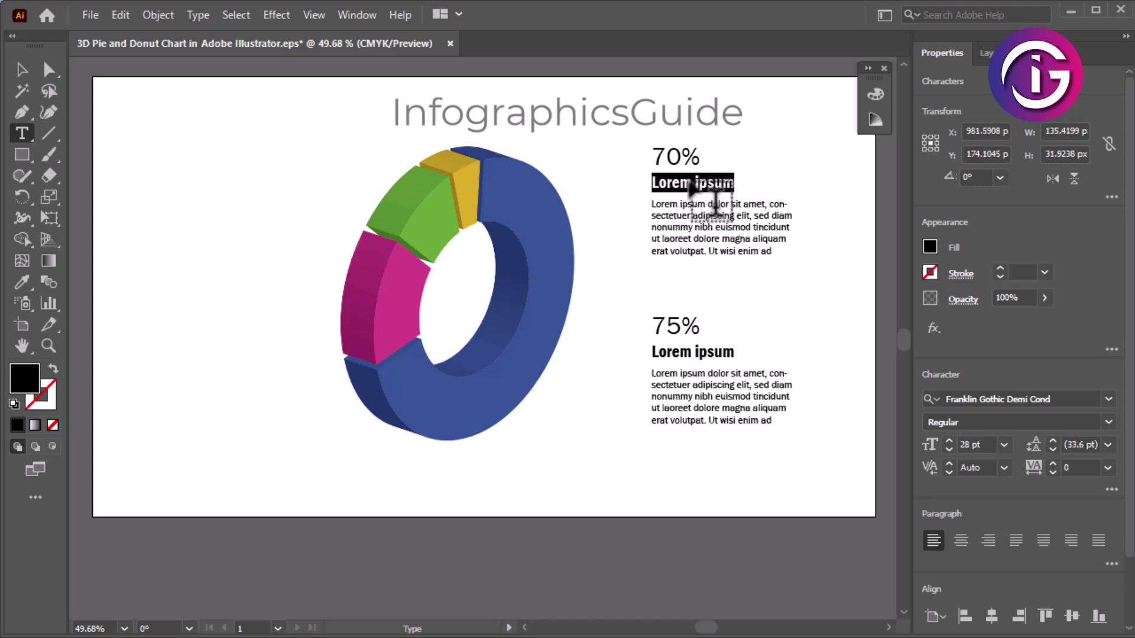
{"action": "key", "text": "ctrl+v"}
{"action": "left_click_drag", "start_coordinate": [652, 157], "coordinate": [704, 172]}
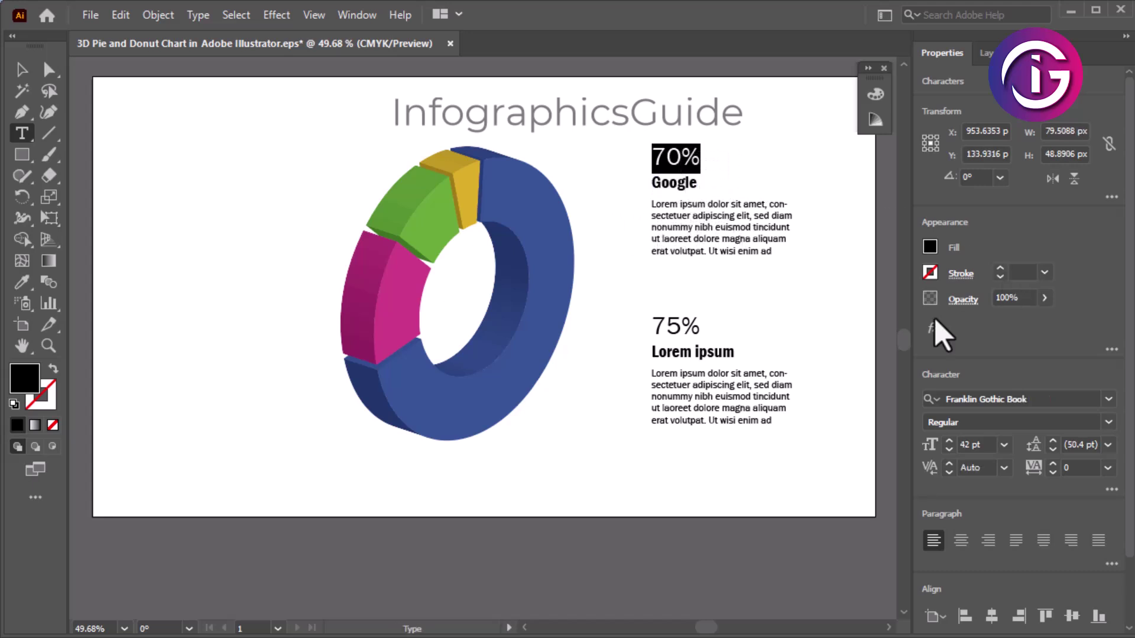
Change the lower block's figure to 15% and its heading to Bing
{"action": "left_click_drag", "start_coordinate": [736, 352], "coordinate": [652, 352]}
{"action": "left_click", "coordinate": [681, 325]}
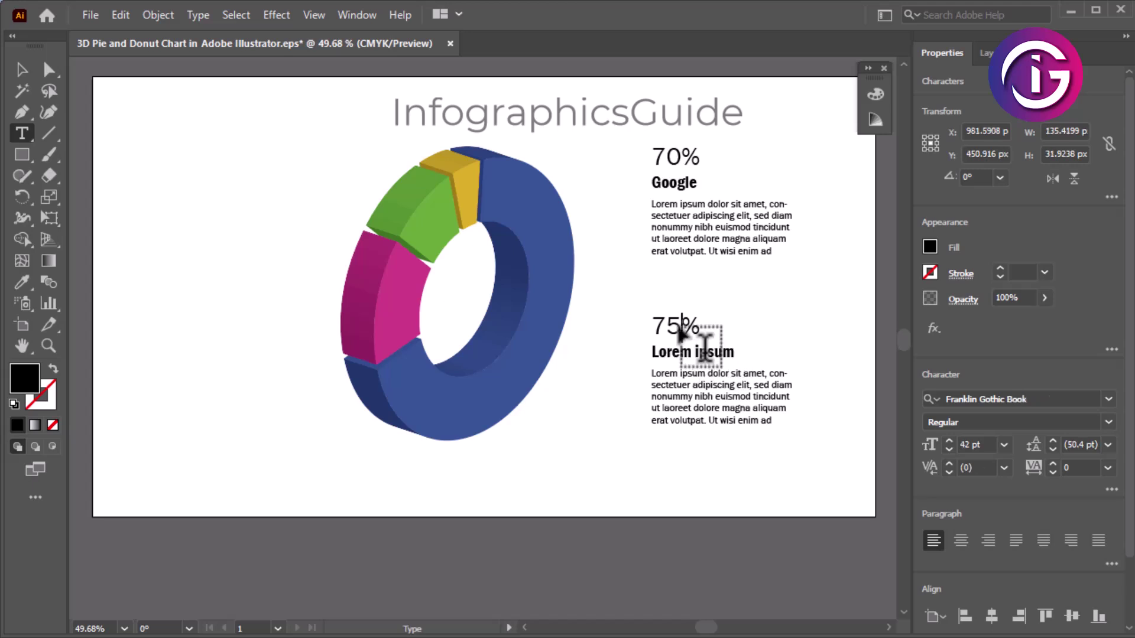
{"action": "double_click", "coordinate": [680, 328]}
{"action": "key", "text": "alt+Tab"}
{"action": "double_click", "coordinate": [396, 285]}
{"action": "key", "text": "ctrl+c"}
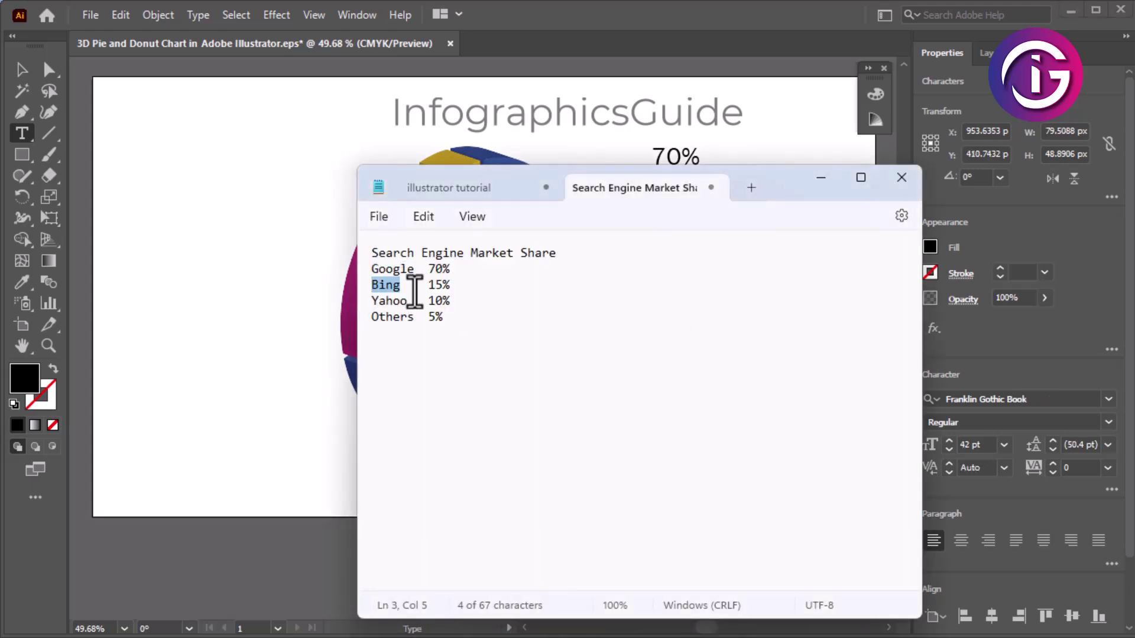
{"action": "key", "text": "alt+Tab"}
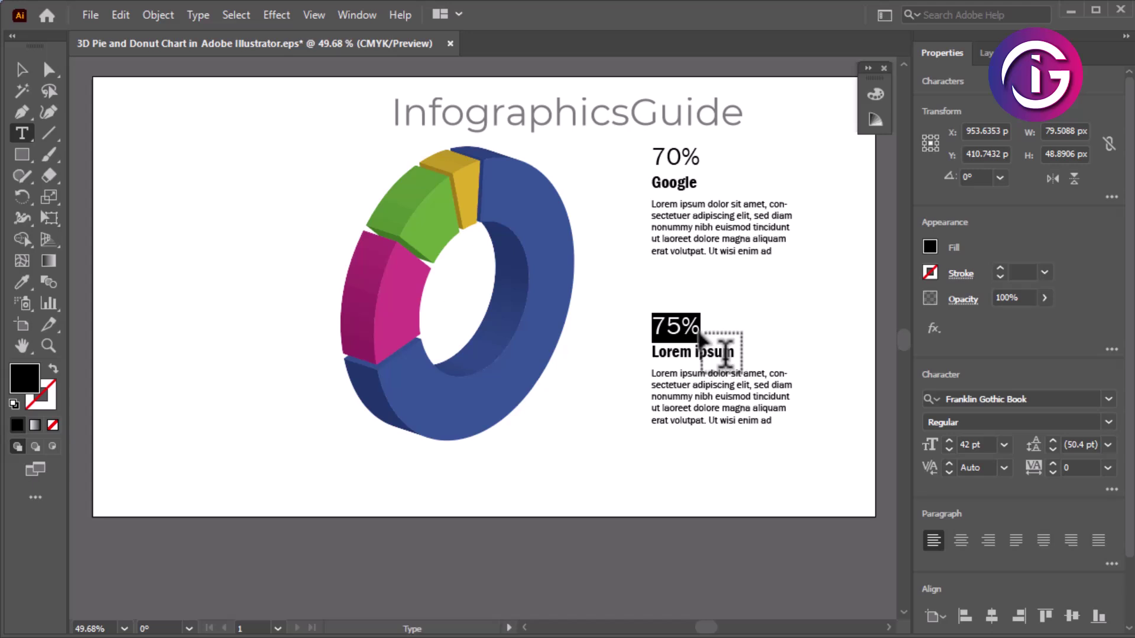
{"action": "type", "text": "15"}
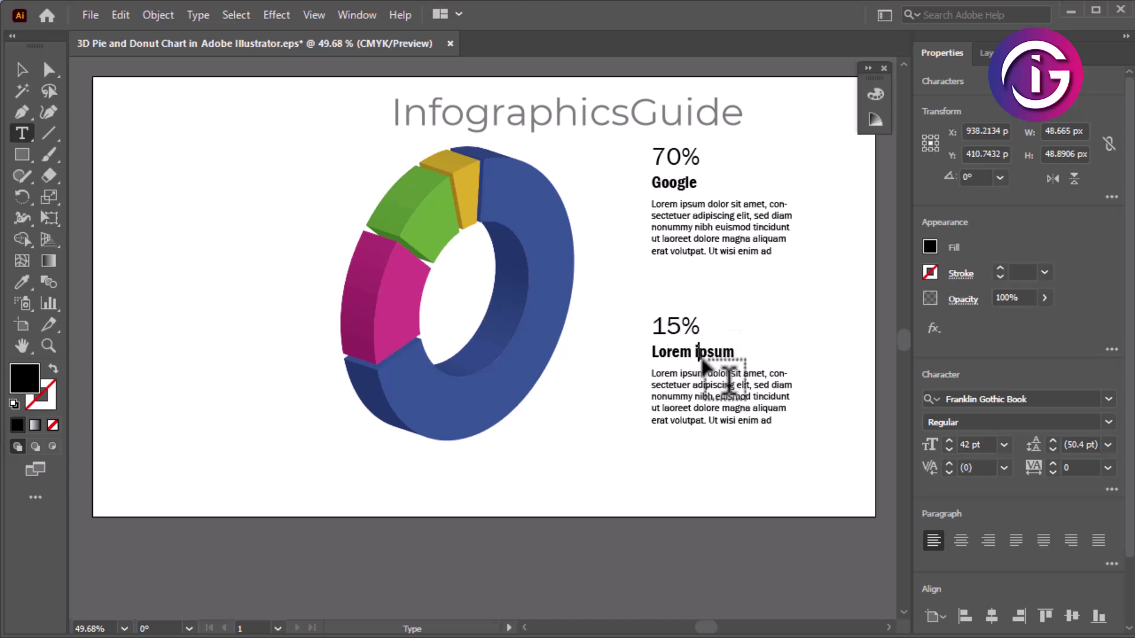
{"action": "left_click", "coordinate": [709, 353], "text": "ctrl"}
{"action": "key", "text": "Return"}
{"action": "key", "text": "ctrl+v"}
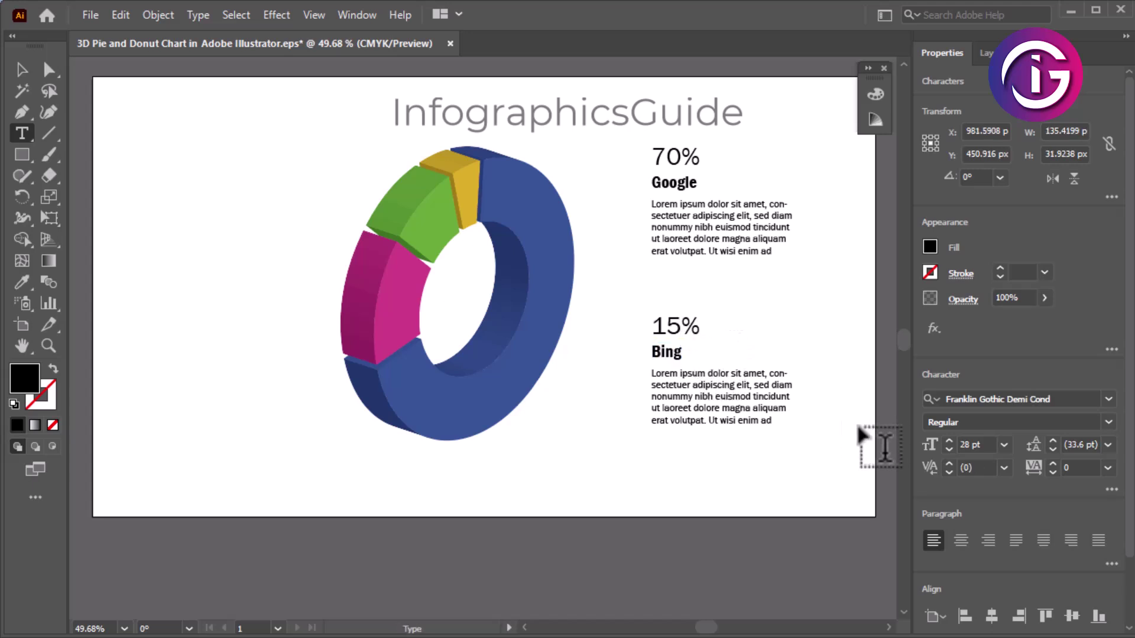
{"action": "left_click", "coordinate": [21, 70]}
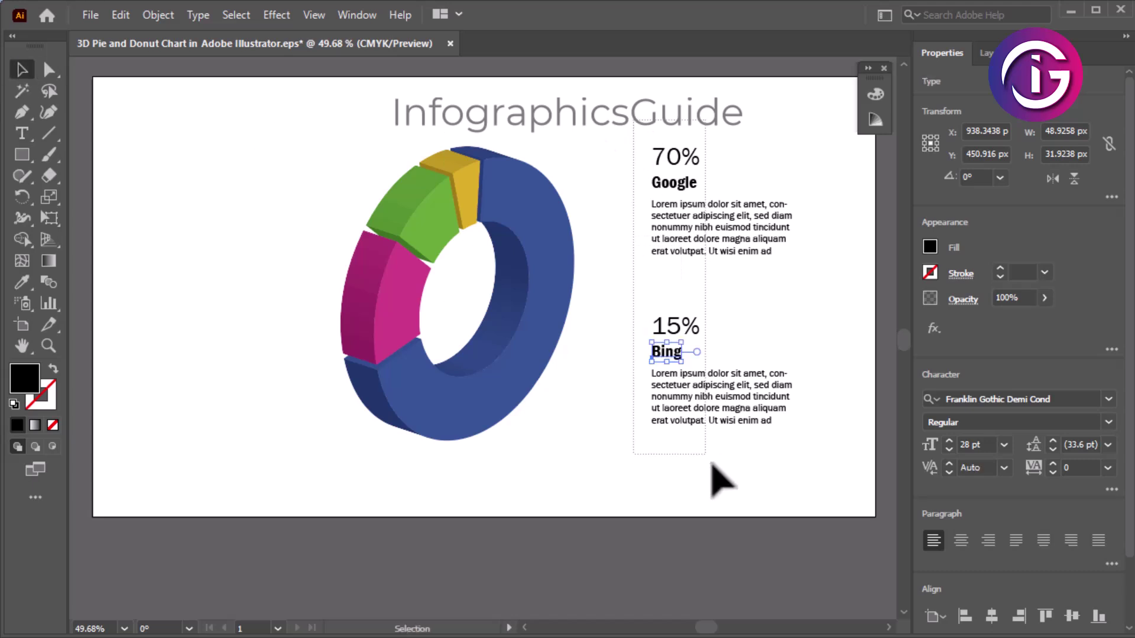
Duplicate the right text column to the donut's left side
{"action": "left_click", "coordinate": [741, 408]}
{"action": "left_click_drag", "start_coordinate": [737, 404], "coordinate": [226, 406]}
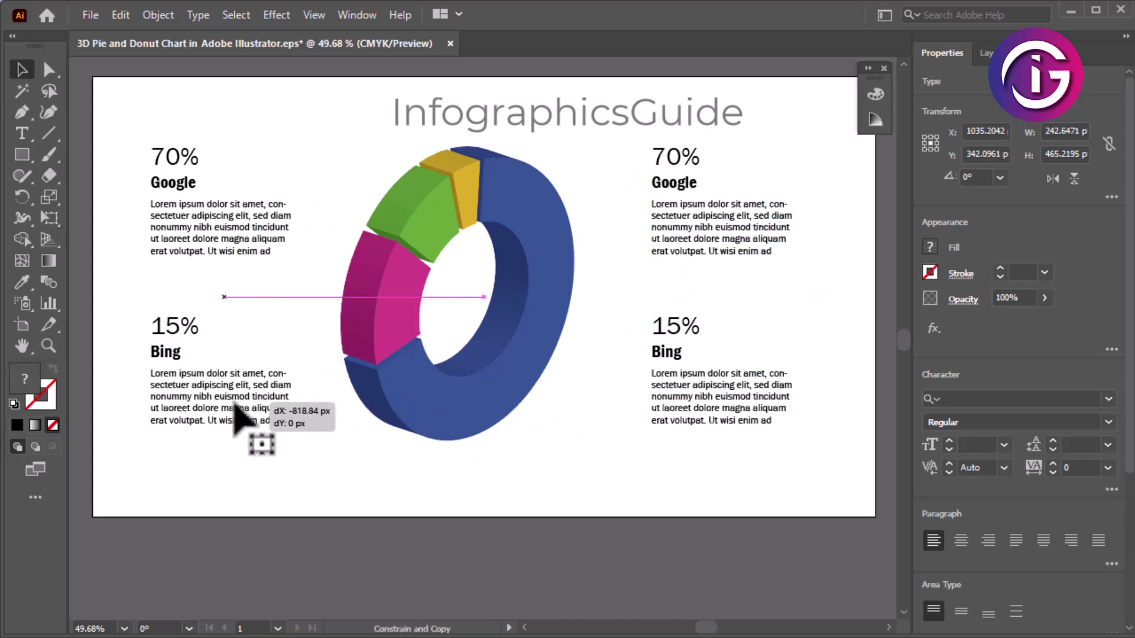
{"action": "left_click", "coordinate": [371, 491]}
Relabel the left copies as 5% Others and 10% Yahoo
{"action": "left_click", "coordinate": [22, 133]}
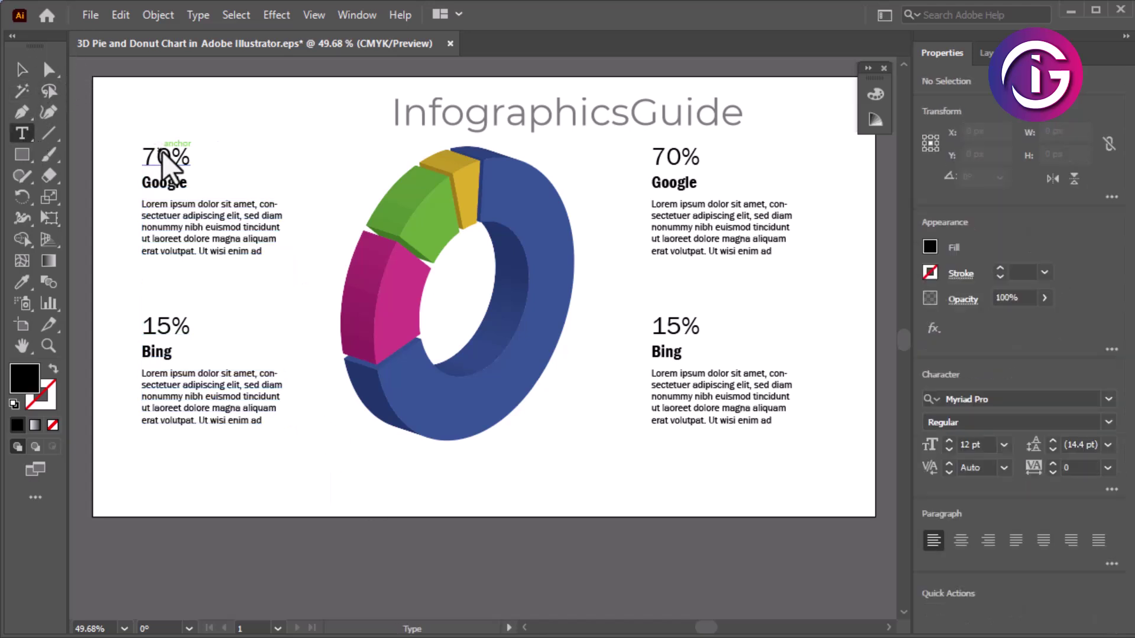
{"action": "left_click_drag", "start_coordinate": [170, 157], "coordinate": [130, 161]}
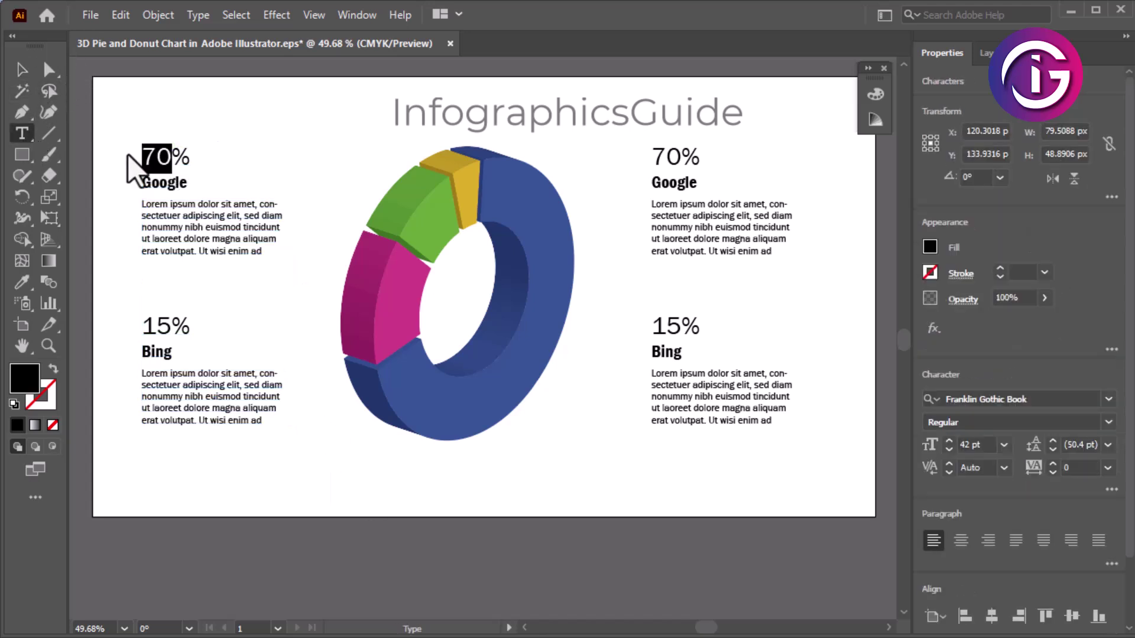
{"action": "type", "text": "5"}
{"action": "double_click", "coordinate": [171, 184]}
{"action": "type", "text": "Others"}
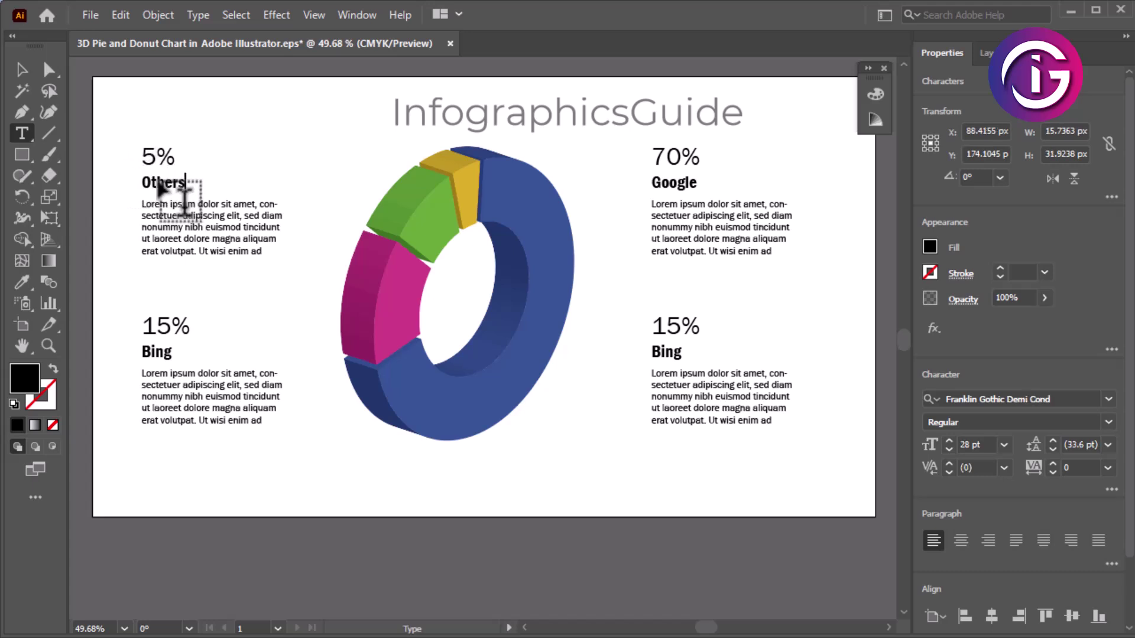
{"action": "left_click_drag", "start_coordinate": [171, 330], "coordinate": [131, 334]}
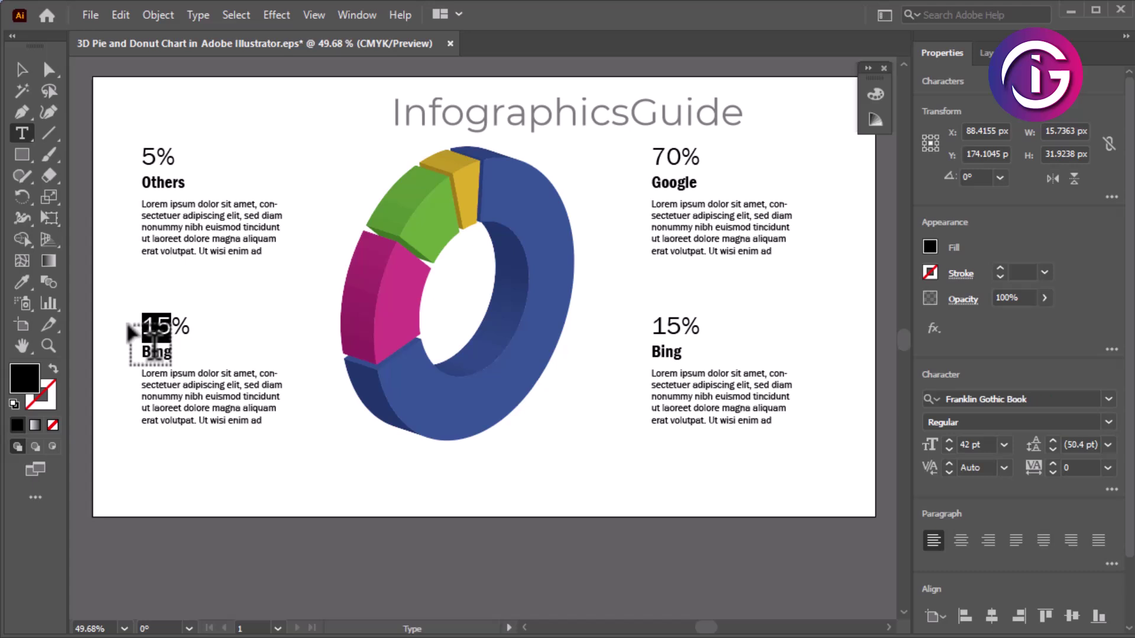
{"action": "type", "text": "10"}
{"action": "double_click", "coordinate": [139, 352]}
{"action": "type", "text": "Yahoo"}
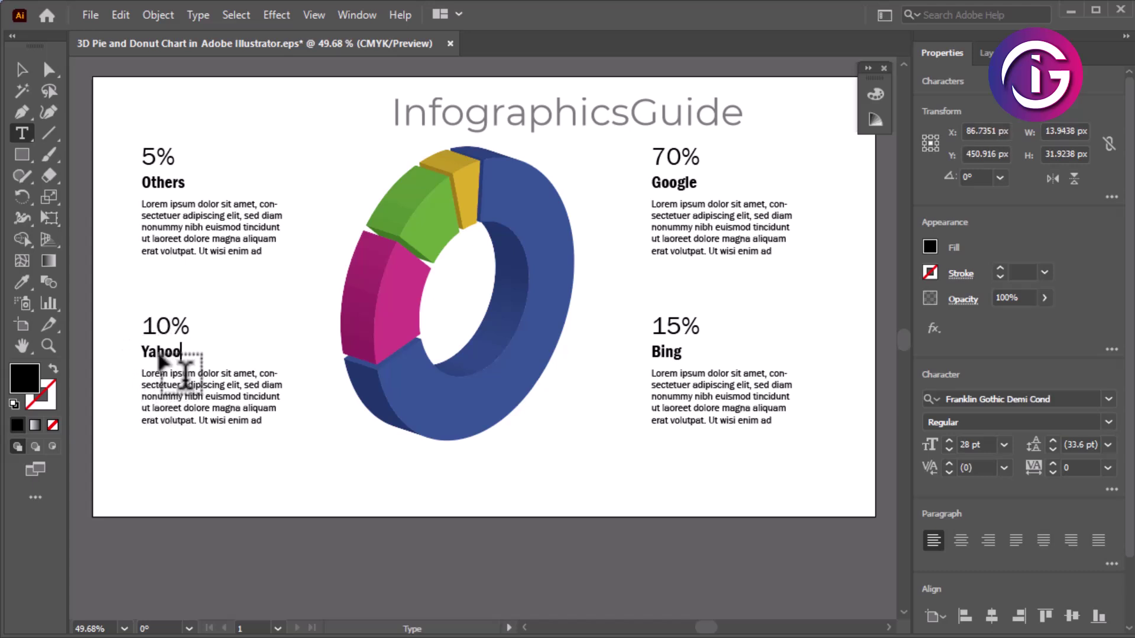
{"action": "left_click", "coordinate": [22, 70]}
Eyedrop the Google heading blue and the Bing heading pink from their donut segments
{"action": "left_click", "coordinate": [281, 139]}
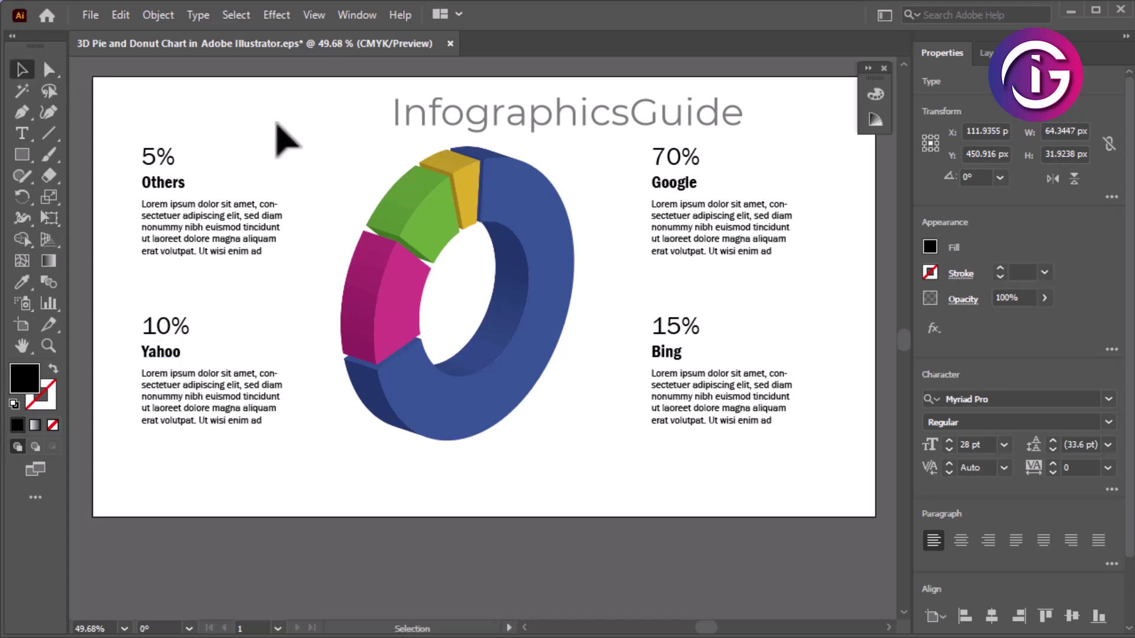
{"action": "left_click", "coordinate": [674, 182]}
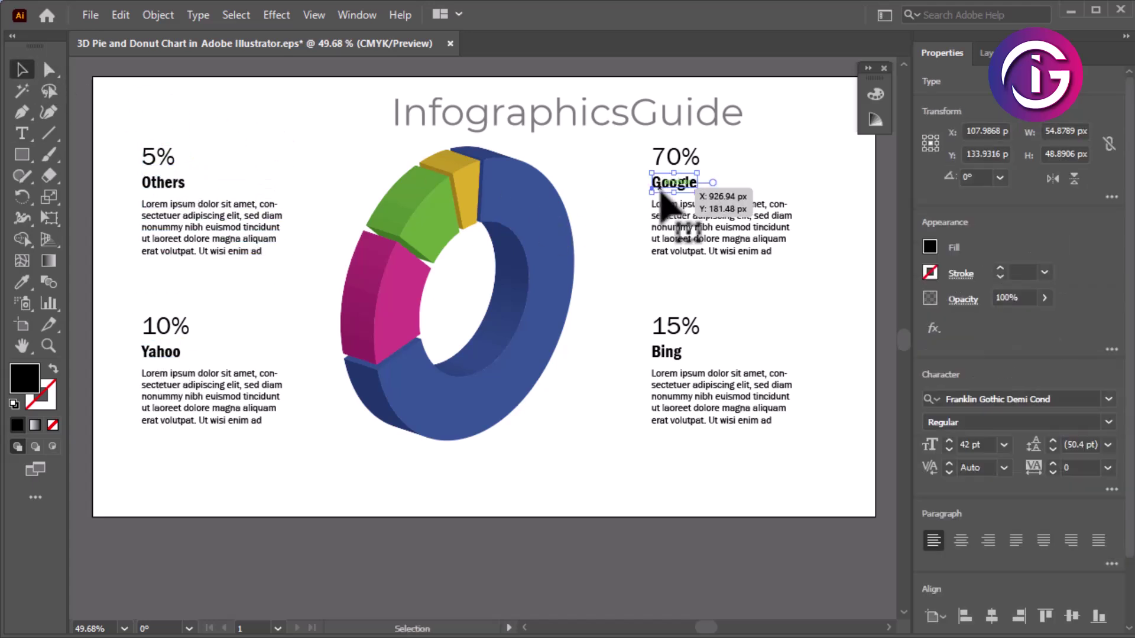
{"action": "left_click", "coordinate": [22, 282]}
{"action": "left_click", "coordinate": [481, 275]}
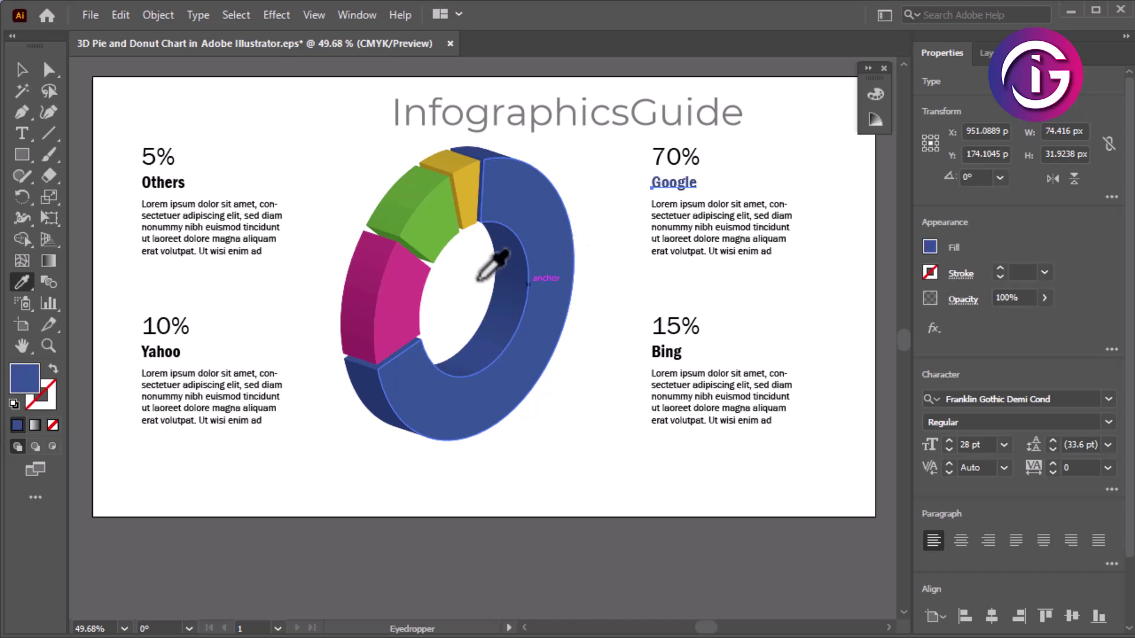
{"action": "left_click", "coordinate": [49, 70]}
{"action": "left_click", "coordinate": [665, 355]}
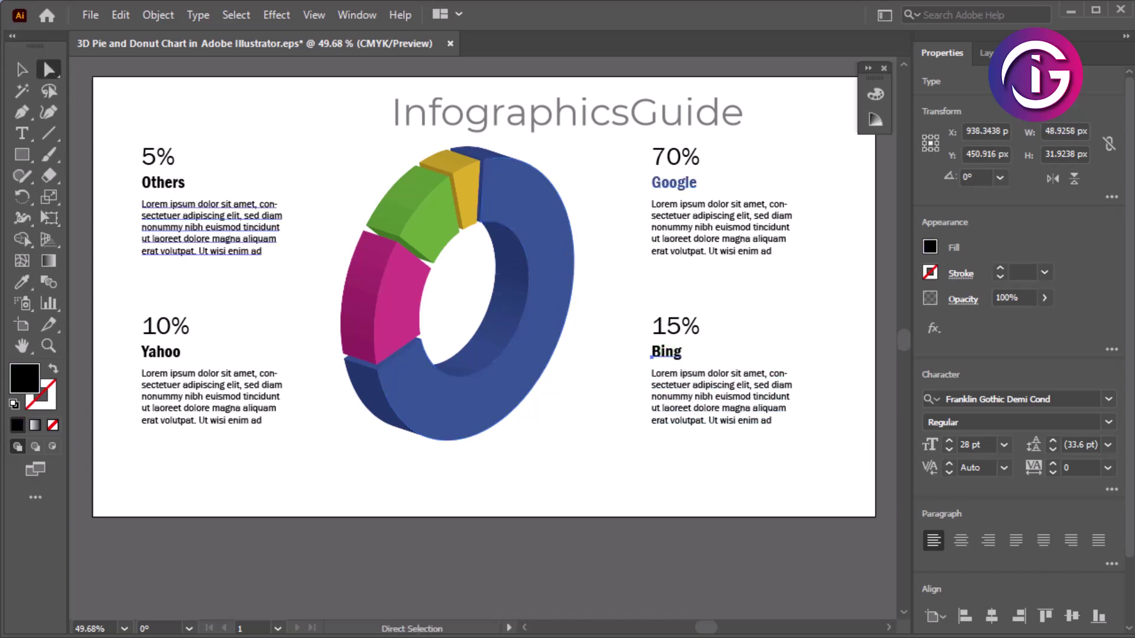
{"action": "left_click", "coordinate": [19, 284]}
{"action": "left_click", "coordinate": [395, 331]}
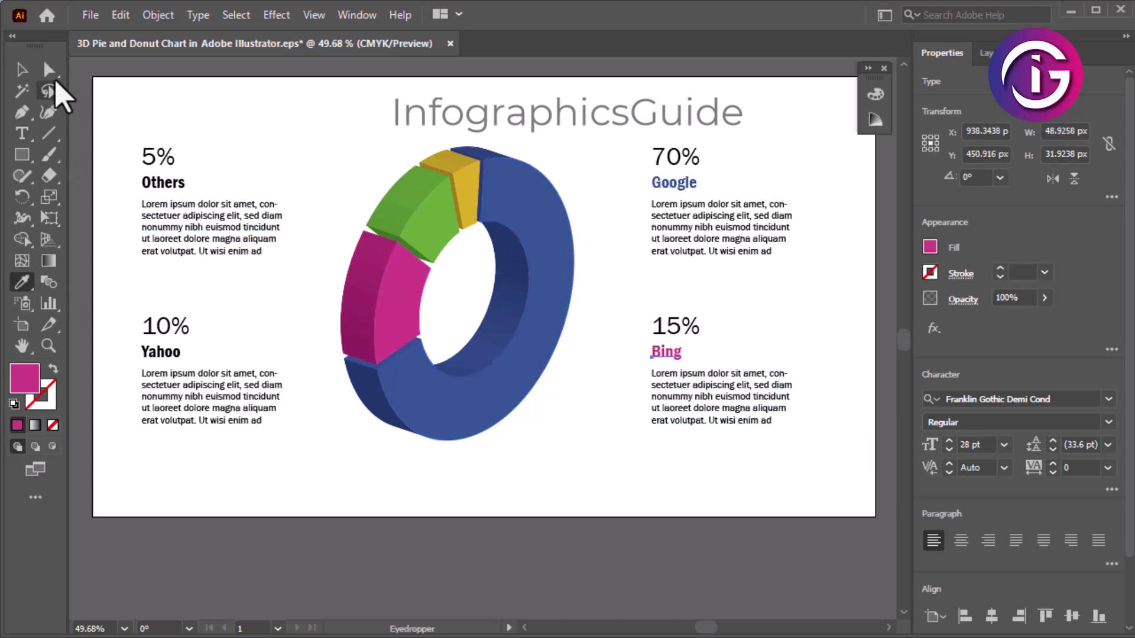
{"action": "left_click", "coordinate": [49, 70]}
Eyedrop the Yahoo heading green and the Others heading yellow from their segments
{"action": "left_click", "coordinate": [169, 355]}
{"action": "left_click", "coordinate": [22, 282]}
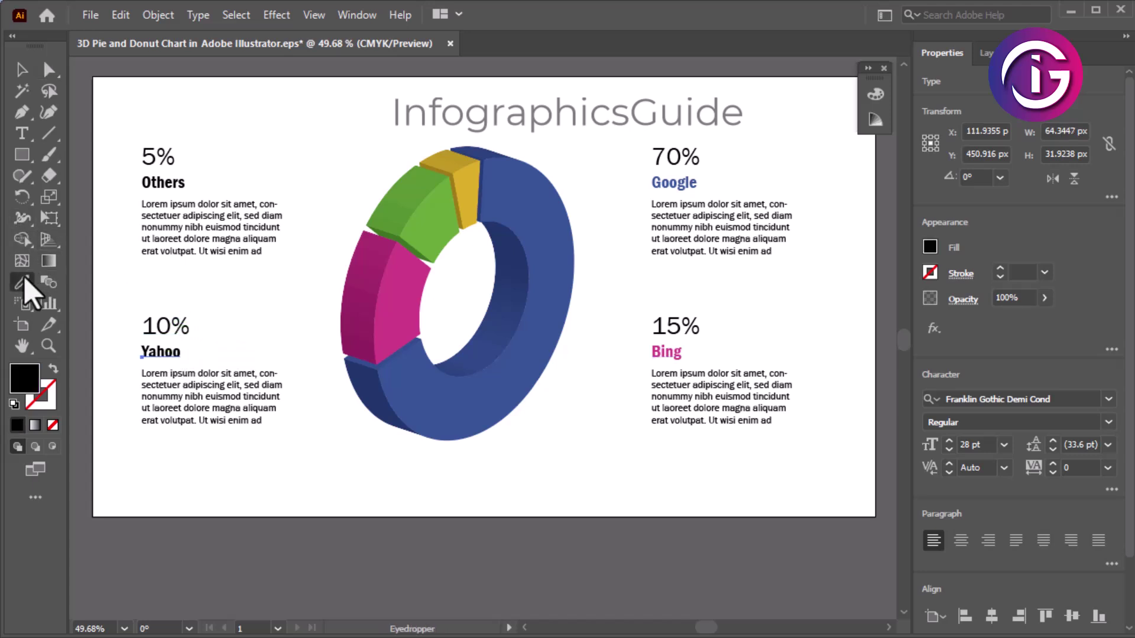
{"action": "left_click", "coordinate": [440, 225]}
{"action": "left_click", "coordinate": [49, 70]}
{"action": "left_click", "coordinate": [163, 182]}
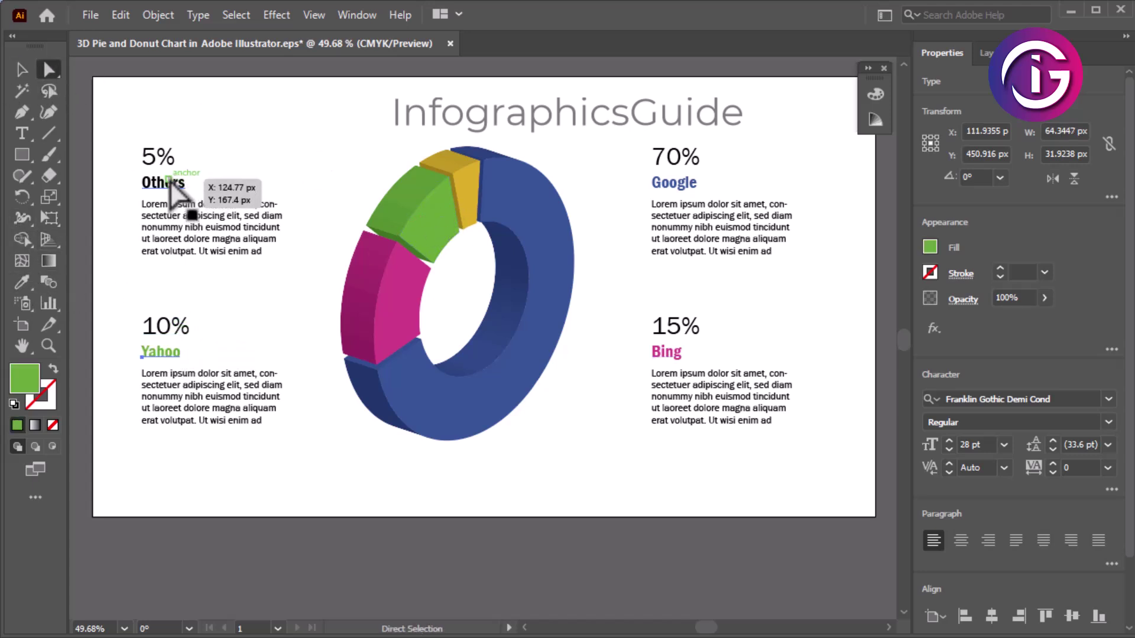
{"action": "left_click", "coordinate": [22, 281]}
{"action": "left_click", "coordinate": [470, 180]}
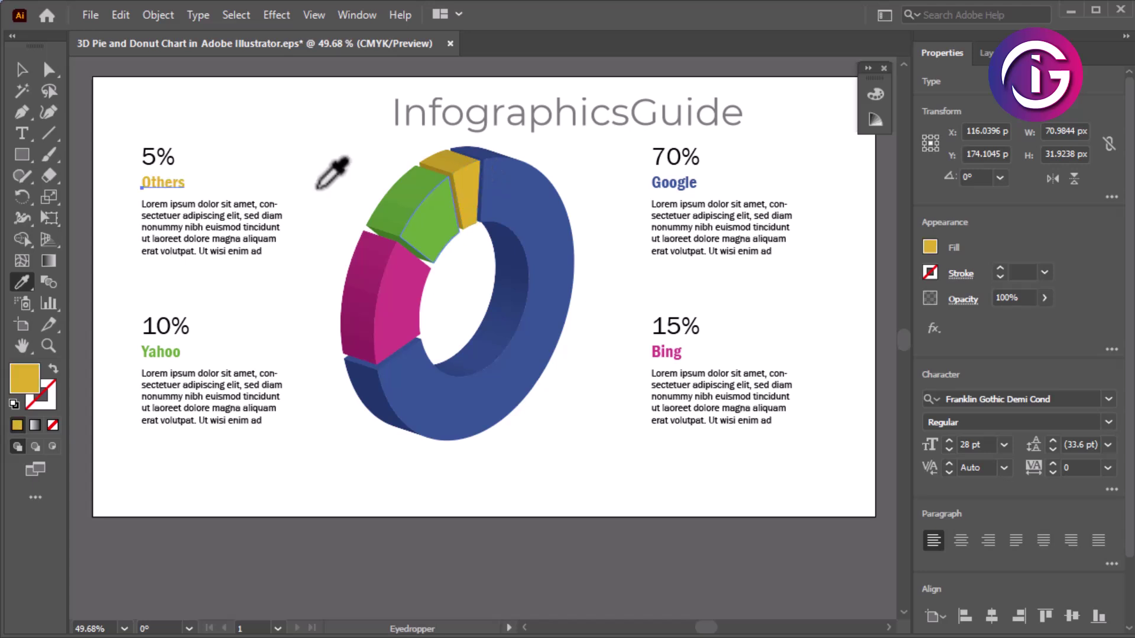
{"action": "left_click", "coordinate": [22, 69]}
{"action": "left_click", "coordinate": [351, 144]}
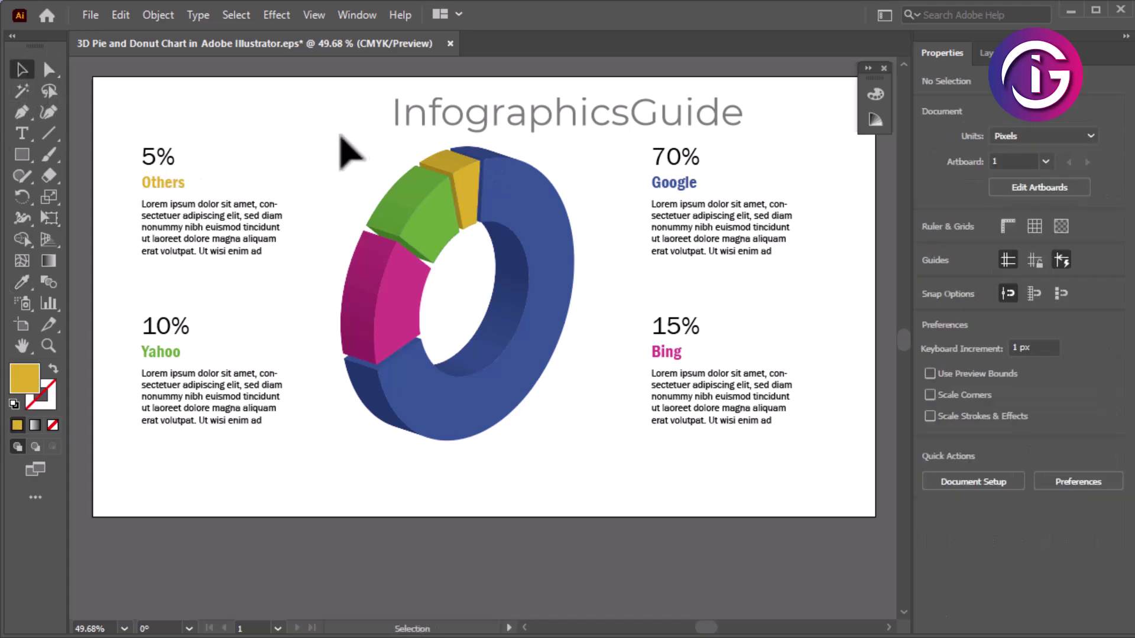
Enlarge the 70%, 15%, 10% and 5% labels to 108 pt
{"action": "left_click", "coordinate": [677, 325]}
{"action": "left_click", "coordinate": [165, 326], "text": "shift"}
{"action": "left_click", "coordinate": [158, 157], "text": "shift"}
{"action": "left_click", "coordinate": [674, 157], "text": "shift"}
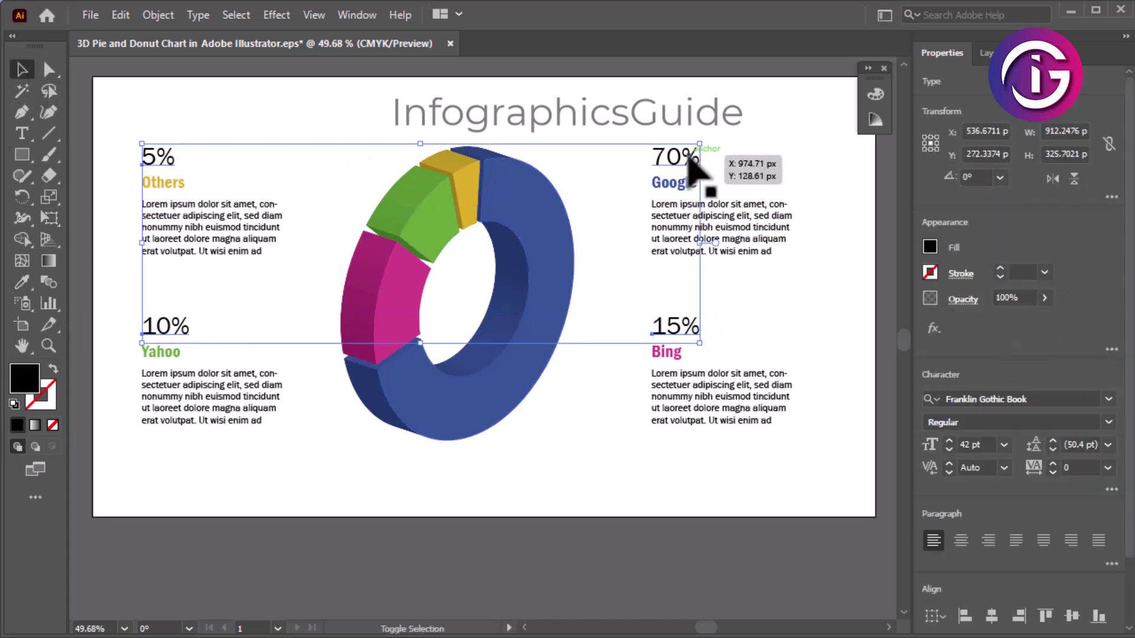
{"action": "left_click", "coordinate": [948, 440]}
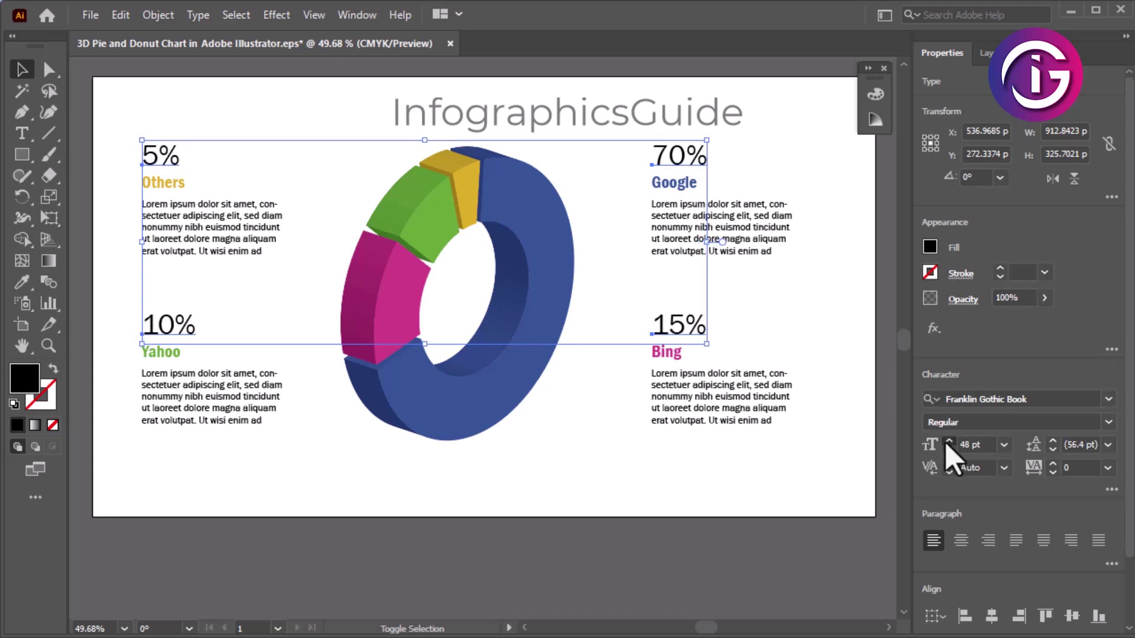
{"action": "left_click", "coordinate": [948, 442]}
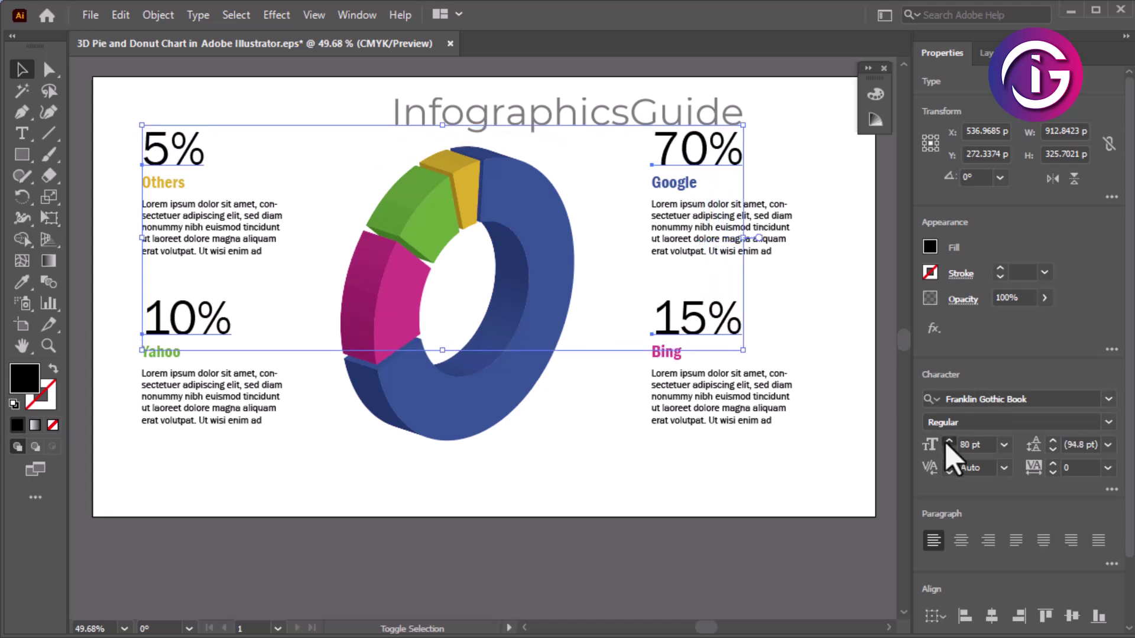
{"action": "left_click", "coordinate": [948, 443]}
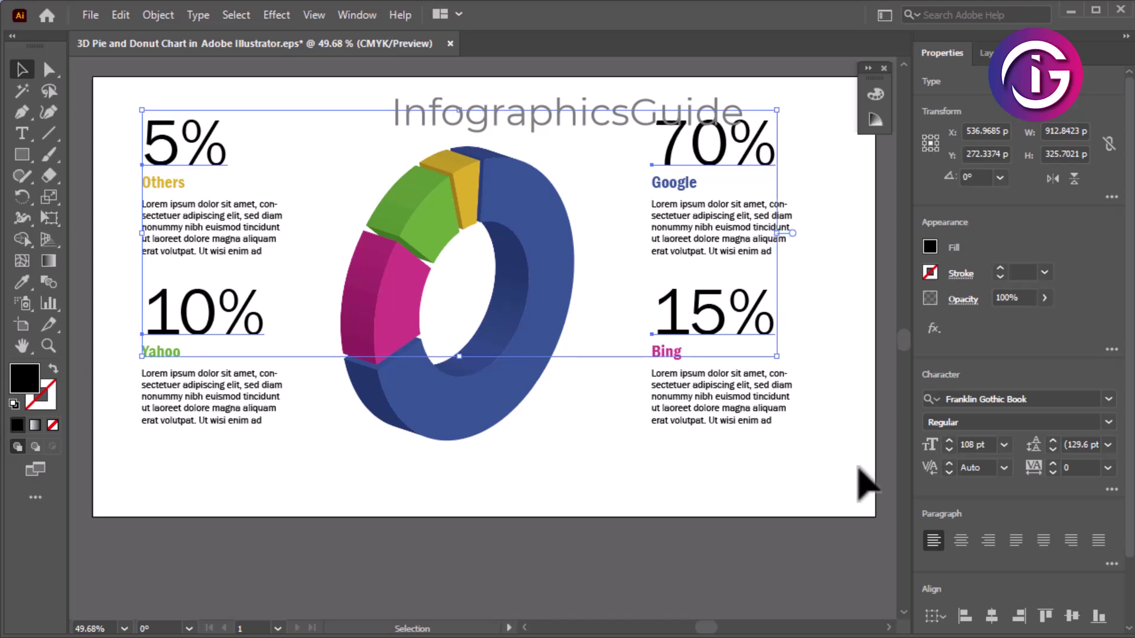
{"action": "left_click", "coordinate": [574, 450]}
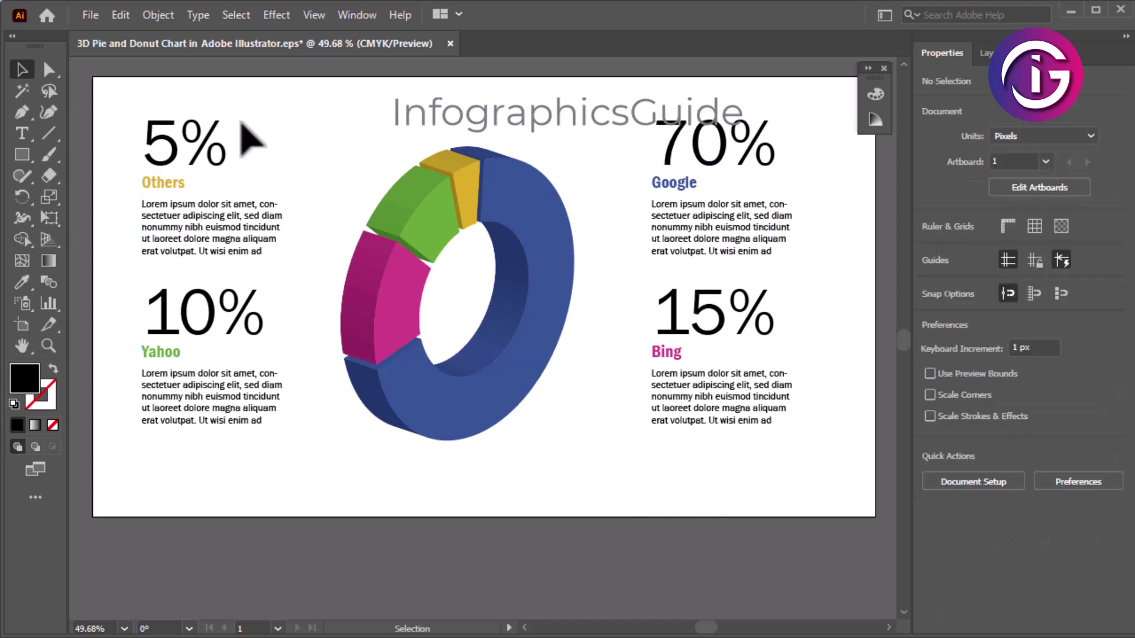
Nudge both text columns down beside the donut
{"action": "left_click", "coordinate": [258, 437]}
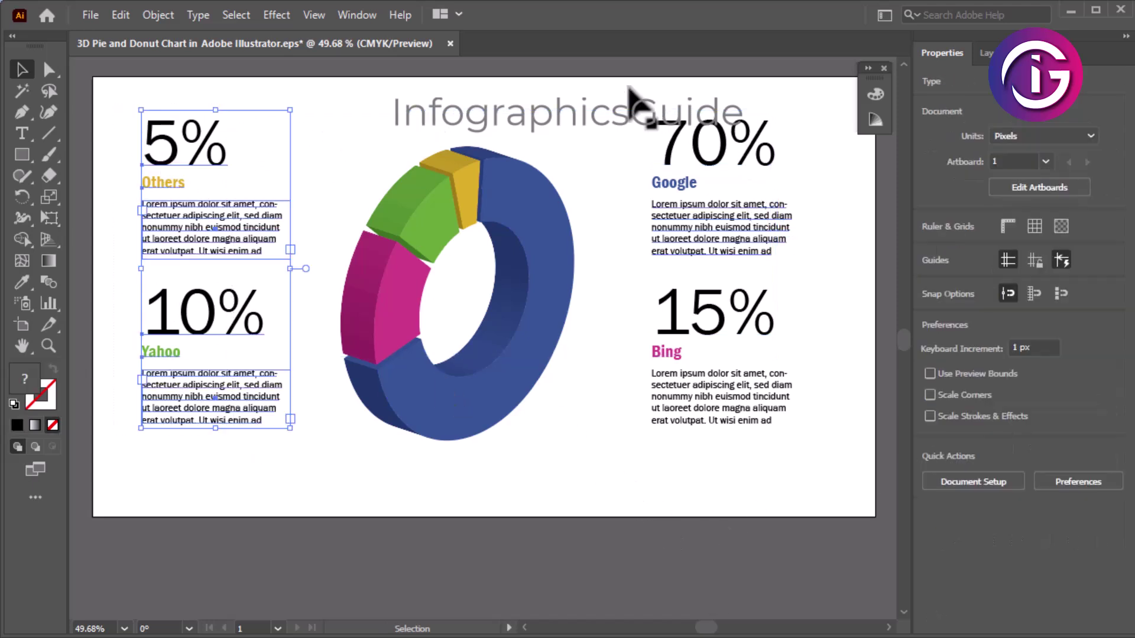
{"action": "left_click", "coordinate": [753, 423], "text": "shift"}
{"action": "key", "text": "shift+Down"}
{"action": "key", "text": "shift+Down"}
{"action": "key", "text": "shift+Down"}
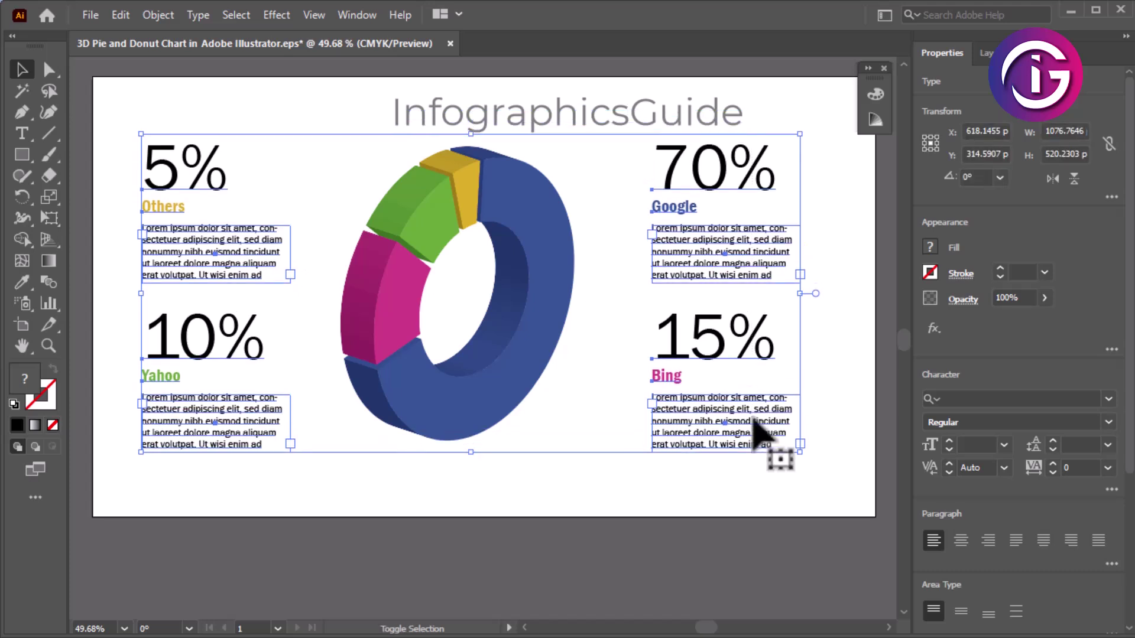
{"action": "key", "text": "shift+Down"}
{"action": "key", "text": "shift+Down"}
{"action": "key", "text": "shift+Down"}
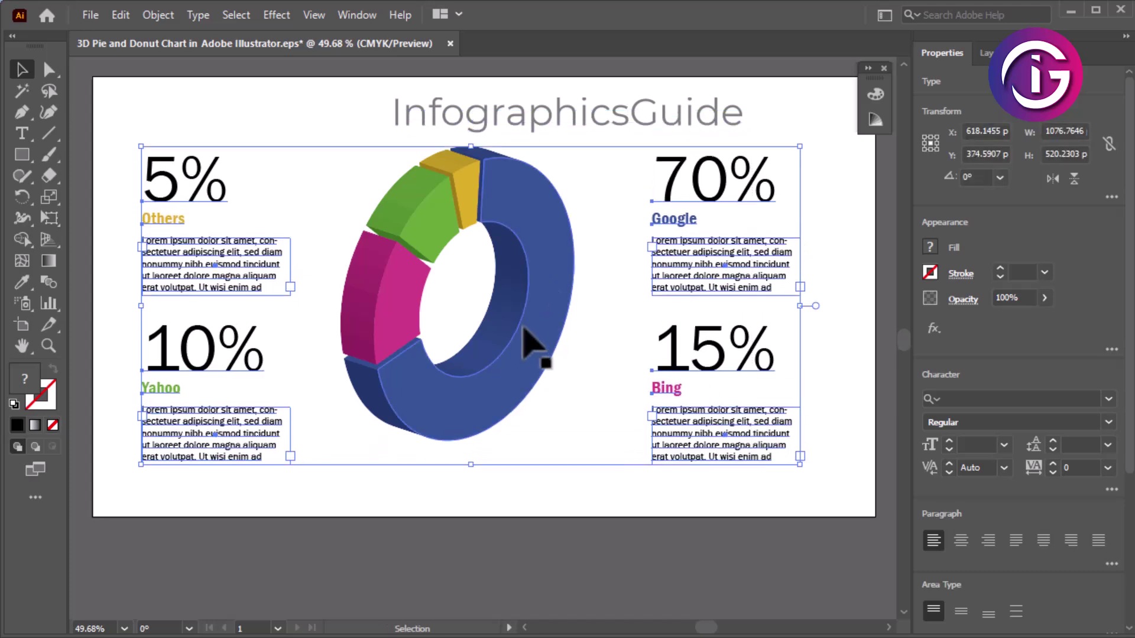
{"action": "left_click", "coordinate": [615, 486]}
Draw a horizontal leader line from the blue slice to 70% Google with a 1 pt grey stroke
{"action": "left_click", "coordinate": [49, 133]}
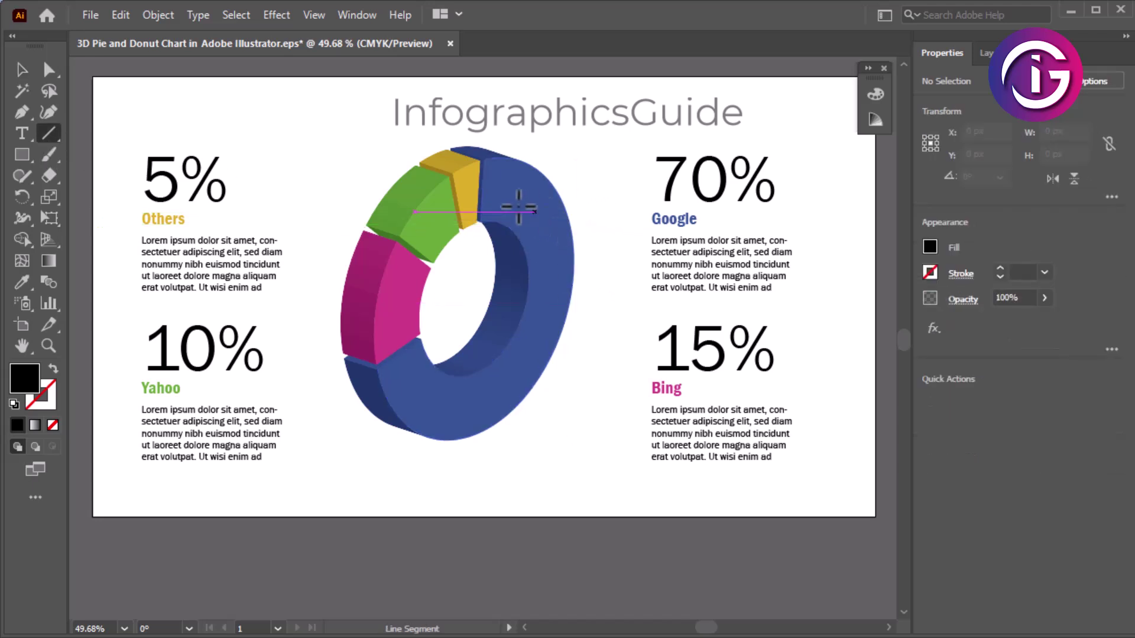
{"action": "left_click_drag", "start_coordinate": [520, 201], "coordinate": [619, 201]}
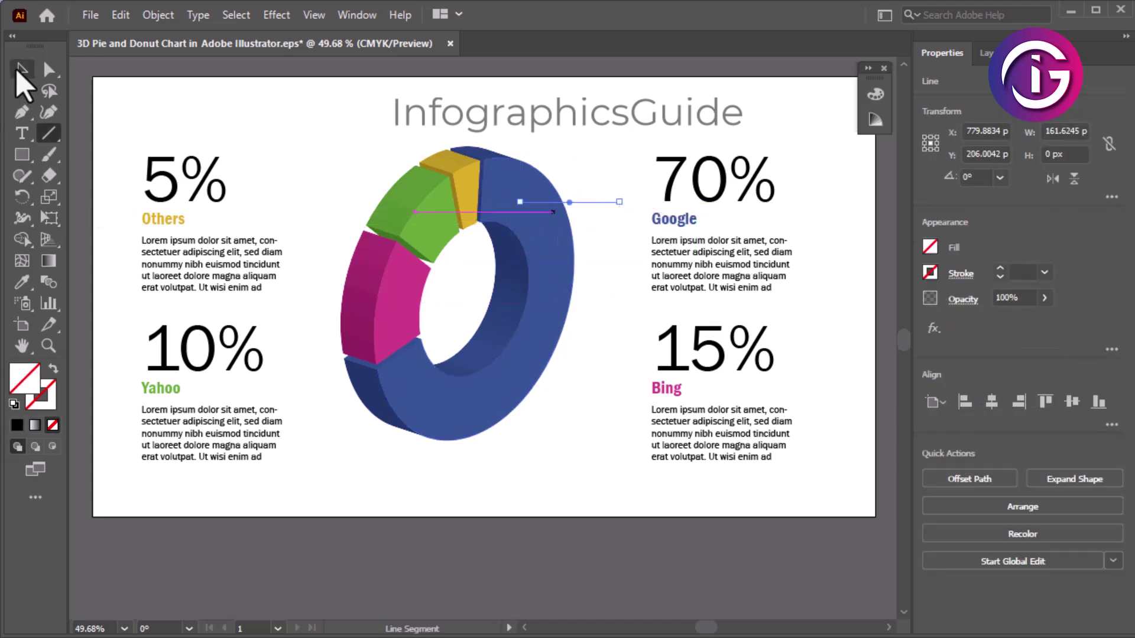
{"action": "left_click", "coordinate": [17, 71]}
{"action": "left_click", "coordinate": [1044, 272]}
{"action": "left_click", "coordinate": [1067, 299]}
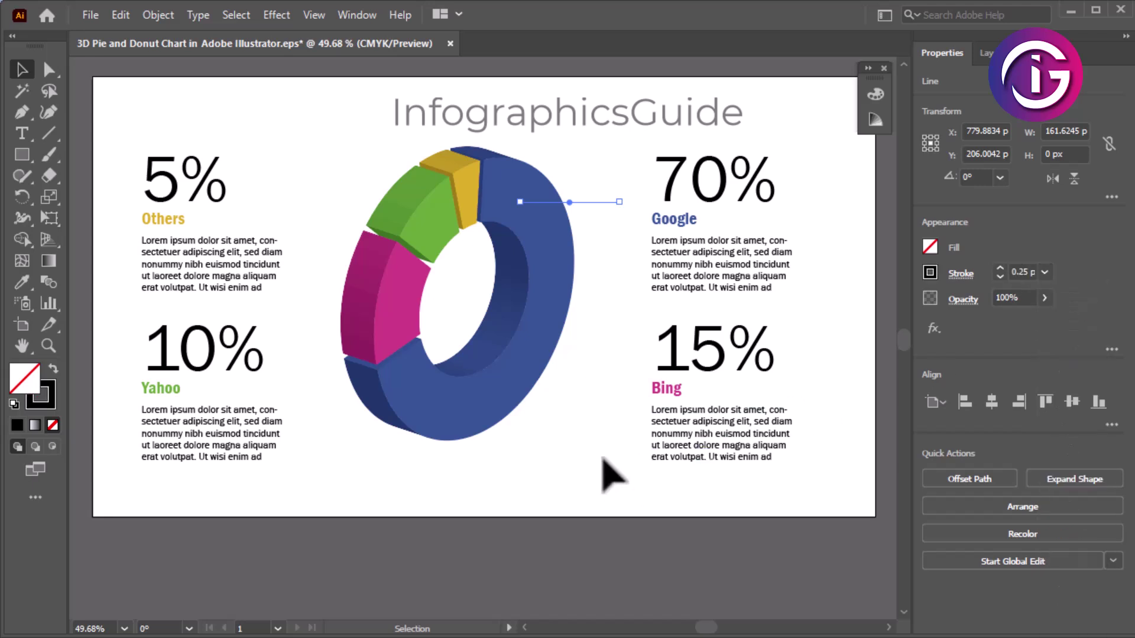
{"action": "left_click", "coordinate": [617, 219]}
{"action": "left_click", "coordinate": [615, 202]}
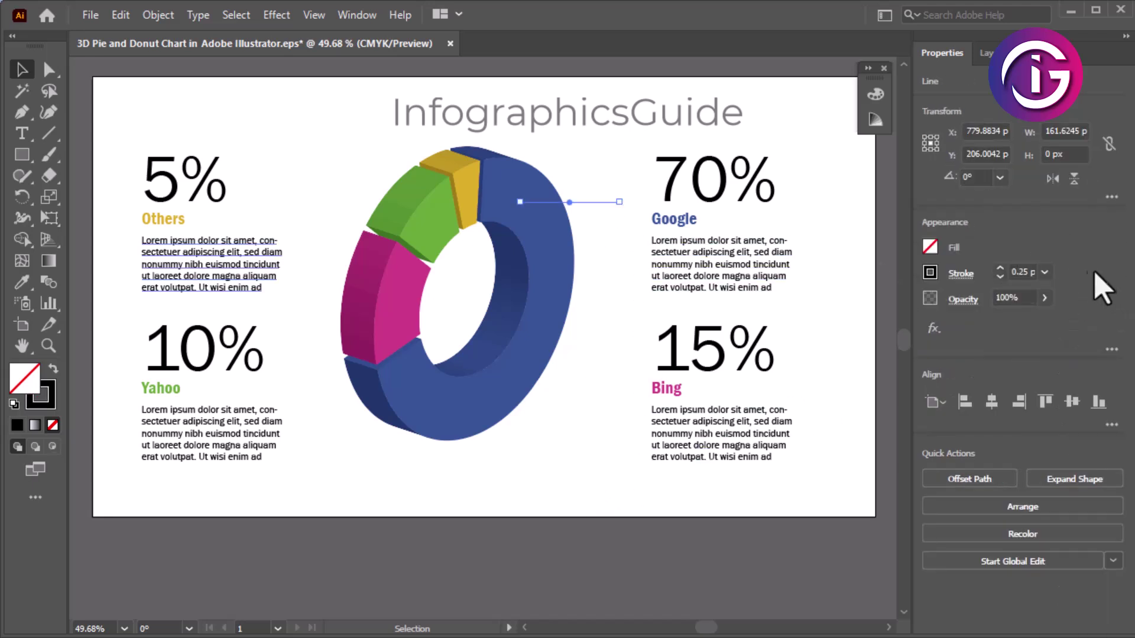
{"action": "left_click", "coordinate": [1044, 272]}
{"action": "left_click", "coordinate": [1076, 372]}
{"action": "left_click", "coordinate": [513, 542]}
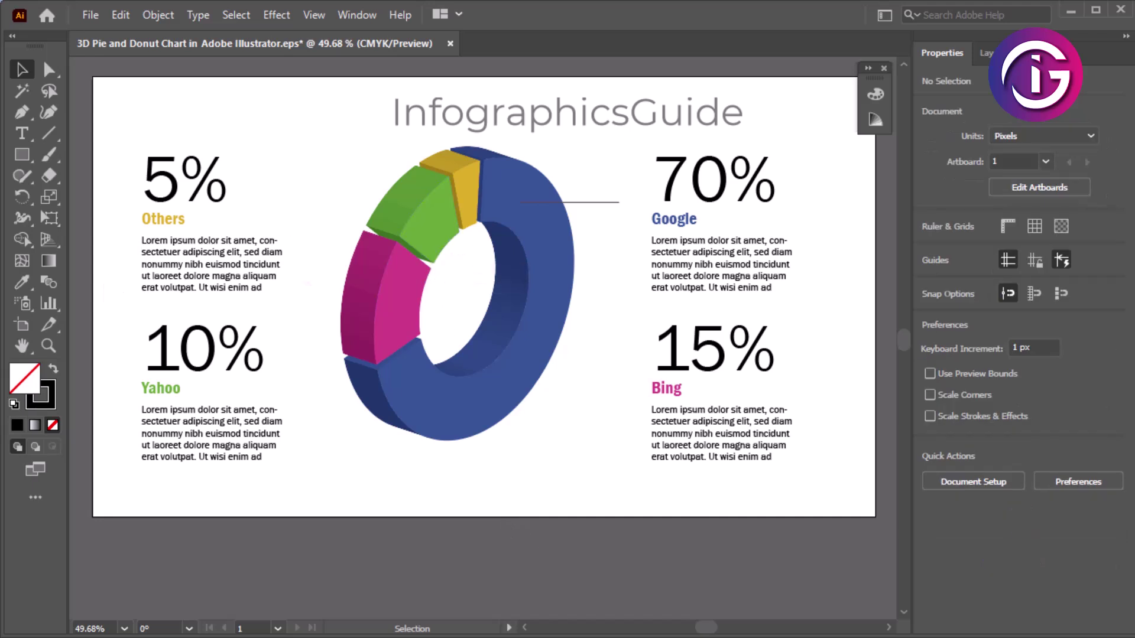
Draw a leader line from the pink slice to 15% Bing, nudge it lower, then start one at the yellow slice
{"action": "left_click", "coordinate": [49, 133]}
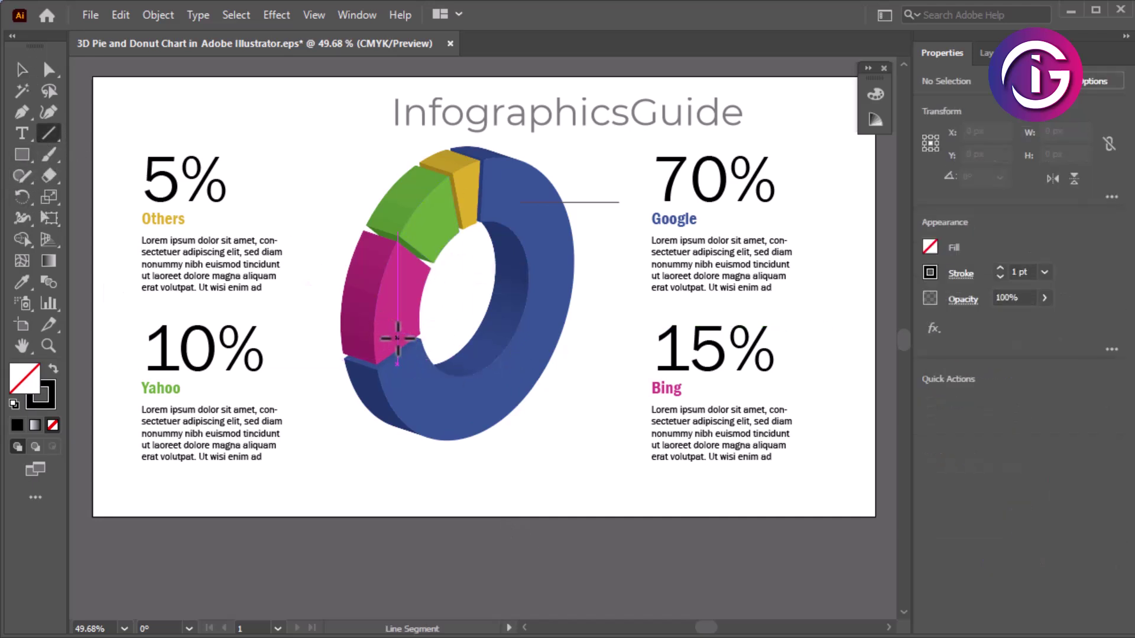
{"action": "left_click_drag", "start_coordinate": [392, 335], "coordinate": [633, 335]}
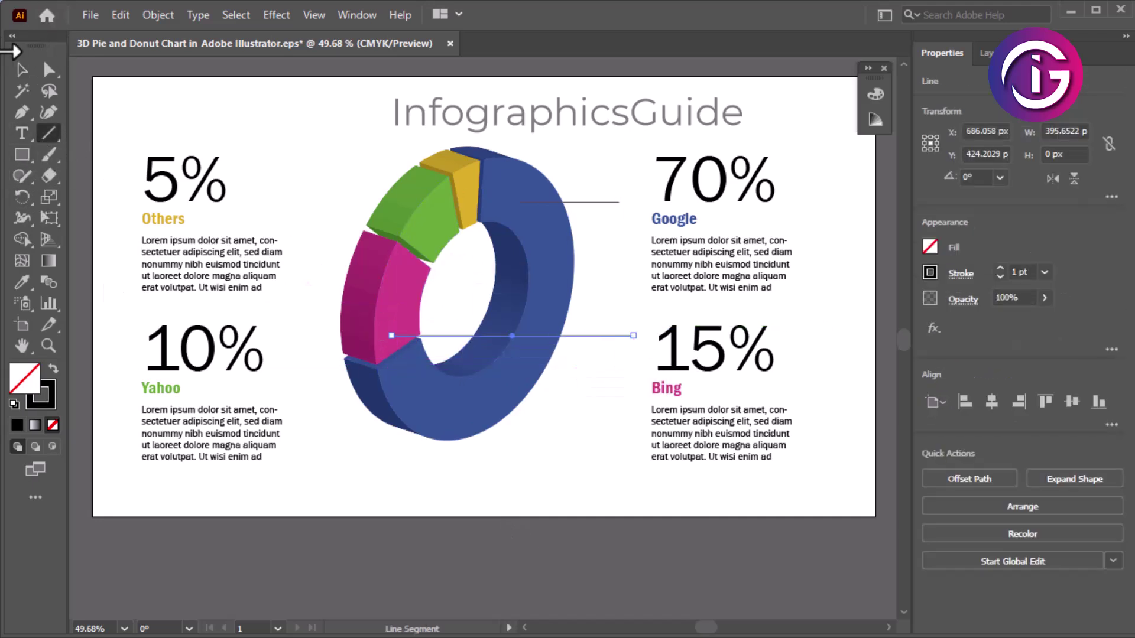
{"action": "left_click", "coordinate": [22, 69]}
{"action": "left_click", "coordinate": [618, 351]}
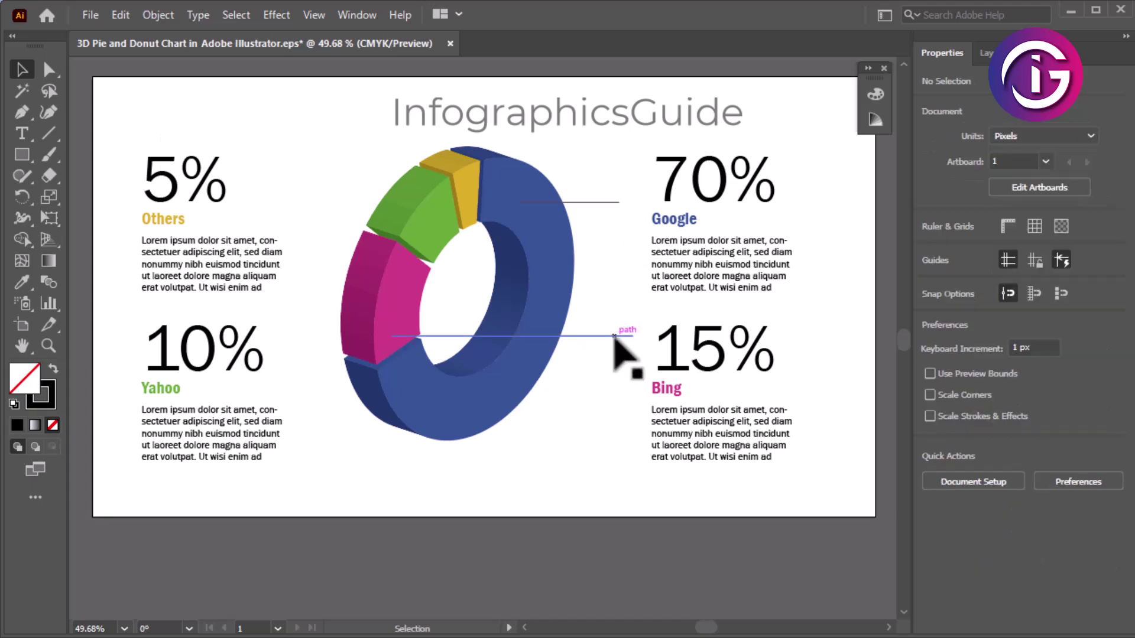
{"action": "left_click_drag", "start_coordinate": [616, 336], "coordinate": [617, 343]}
{"action": "left_click", "coordinate": [617, 403]}
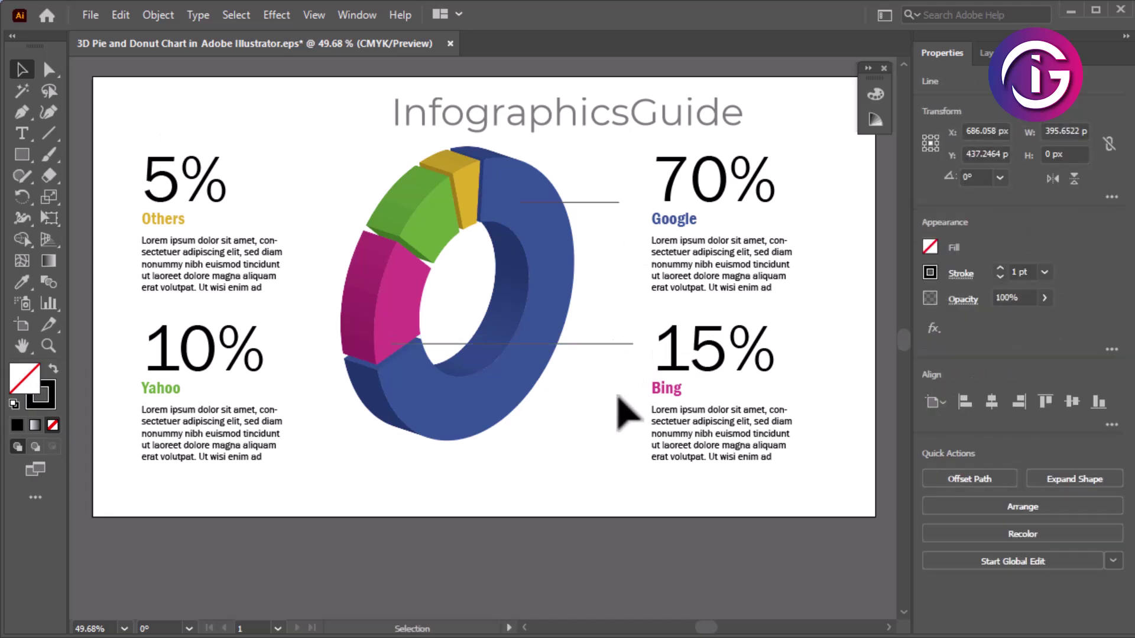
{"action": "left_click", "coordinate": [22, 112]}
{"action": "left_click", "coordinate": [466, 185]}
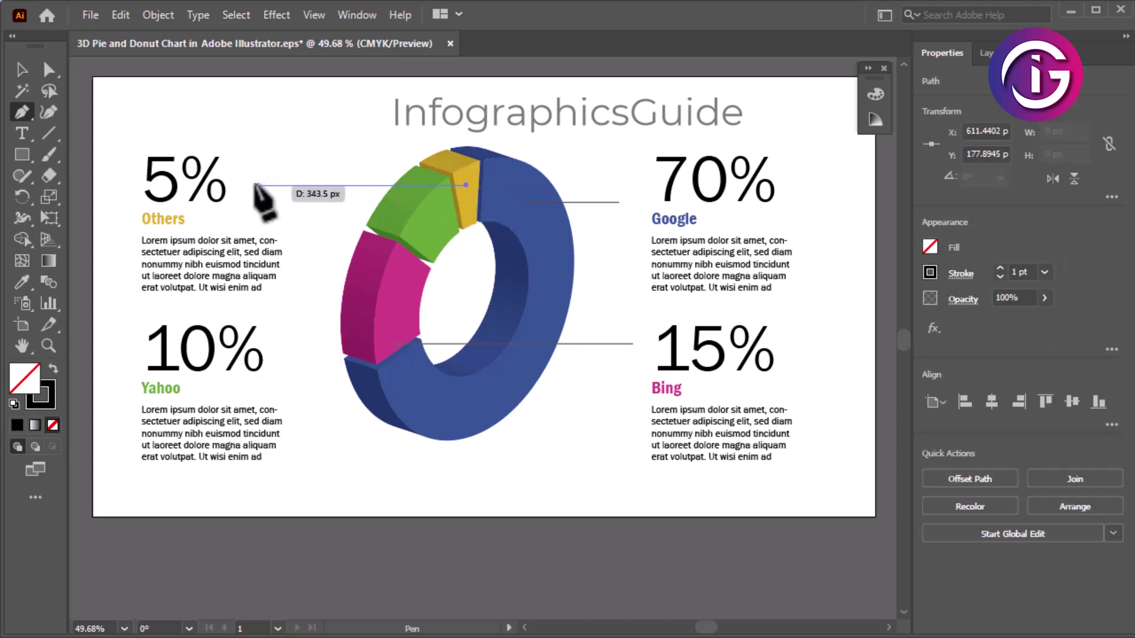
Finish the leader line from the yellow slice beside the 5% Others label
{"action": "left_click", "coordinate": [245, 185]}
{"action": "key", "text": "v"}
{"action": "left_click", "coordinate": [304, 333]}
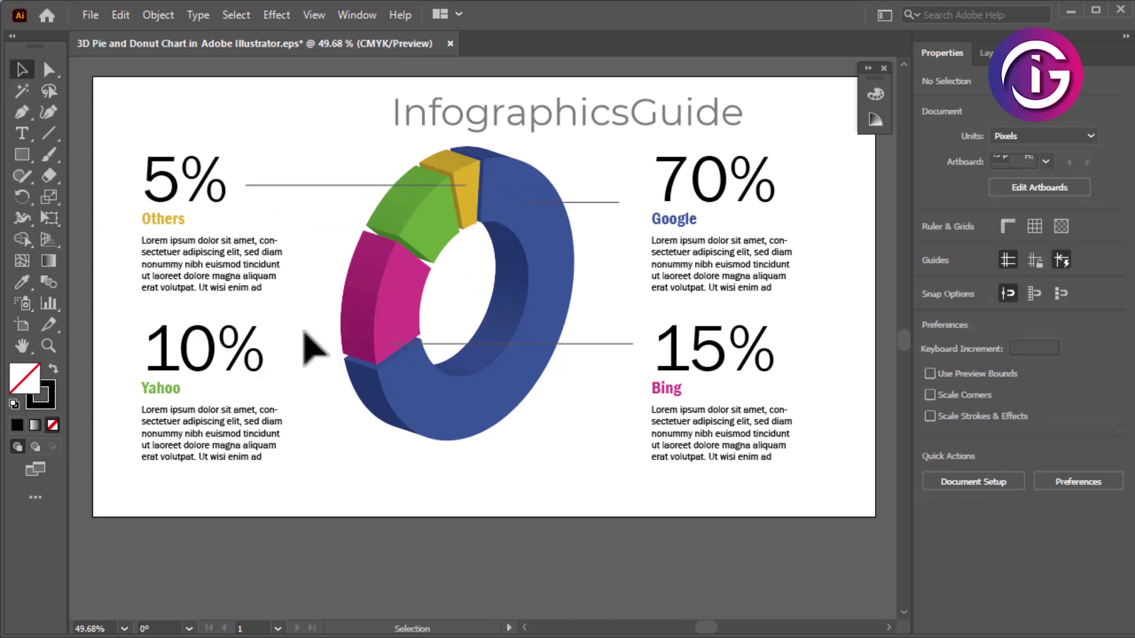
Draw an elbowed Pen leader line from the green slice down to 10% Yahoo
{"action": "left_click", "coordinate": [48, 133]}
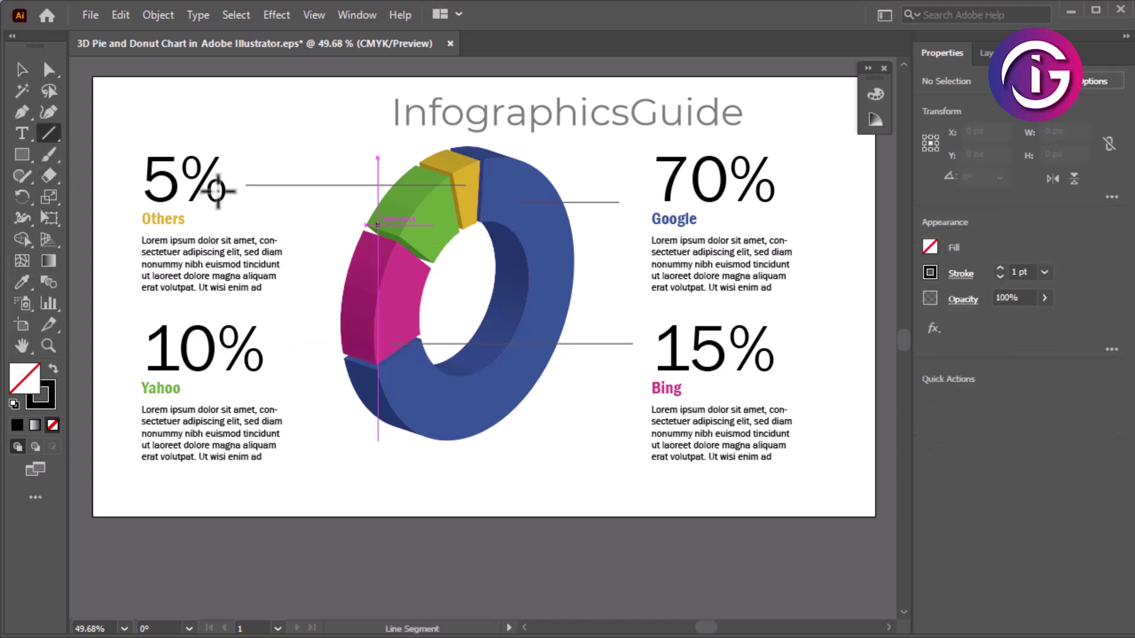
{"action": "left_click", "coordinate": [22, 112]}
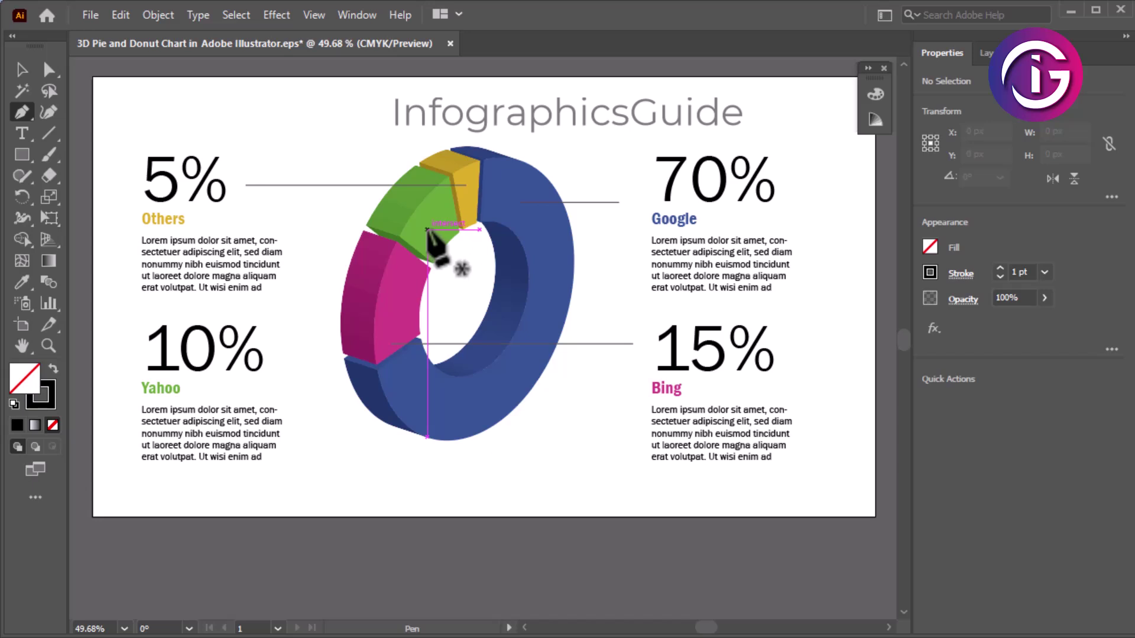
{"action": "left_click", "coordinate": [426, 229]}
{"action": "left_click", "coordinate": [327, 228]}
{"action": "left_click", "coordinate": [327, 358]}
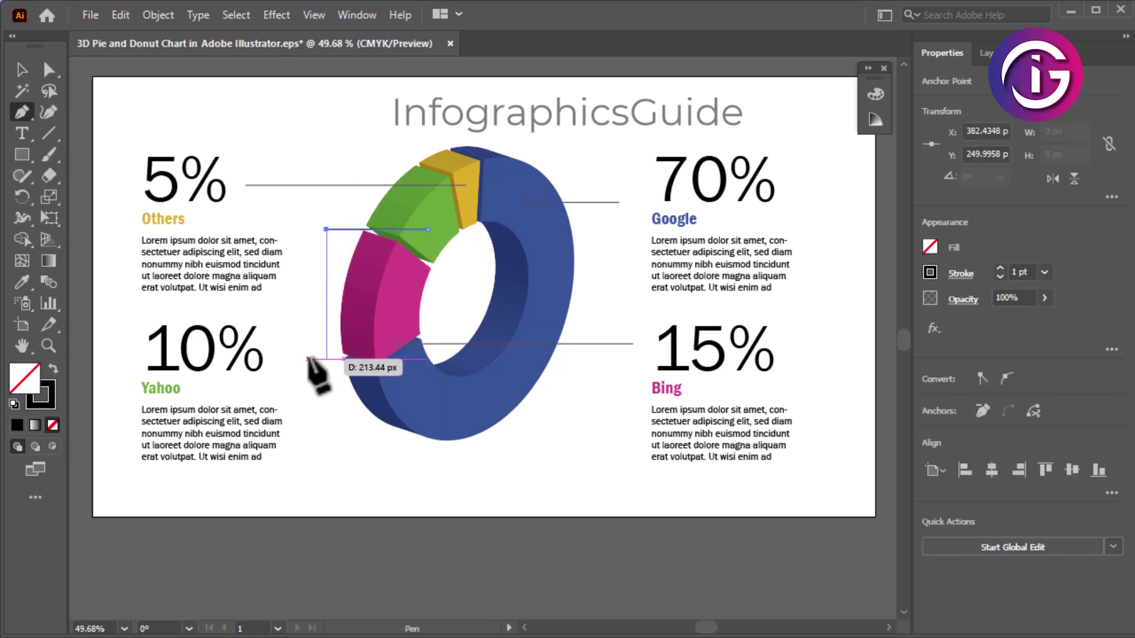
{"action": "left_click", "coordinate": [276, 359]}
{"action": "left_click", "coordinate": [48, 70]}
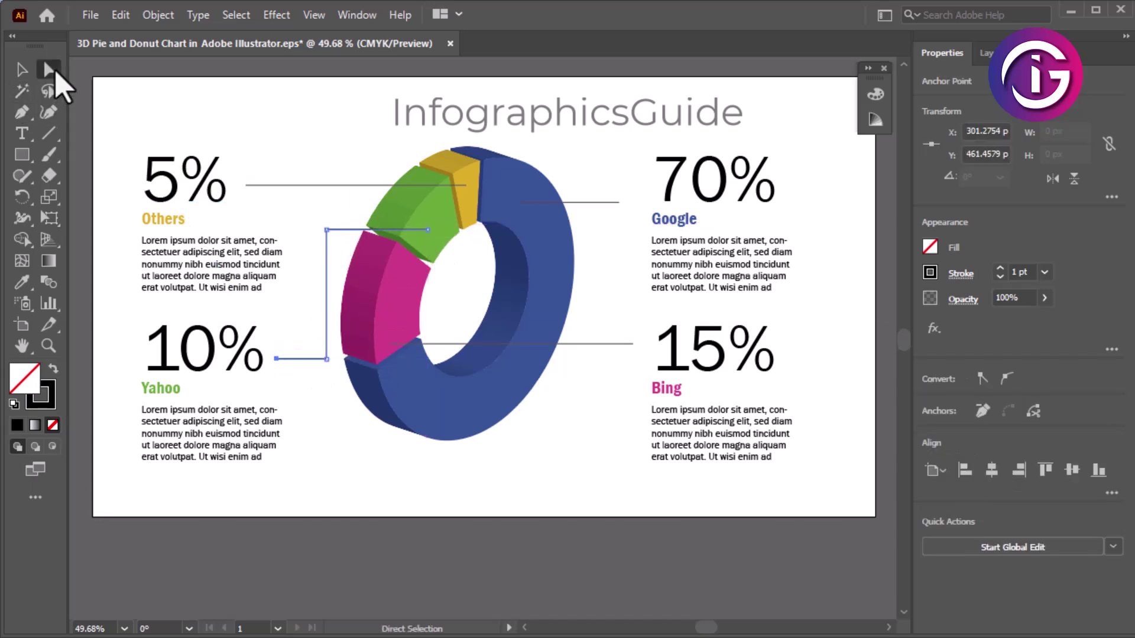
Shift the Yahoo line's vertical part left and raise its top segment with Direct Selection
{"action": "left_click_drag", "start_coordinate": [327, 284], "coordinate": [303, 276]}
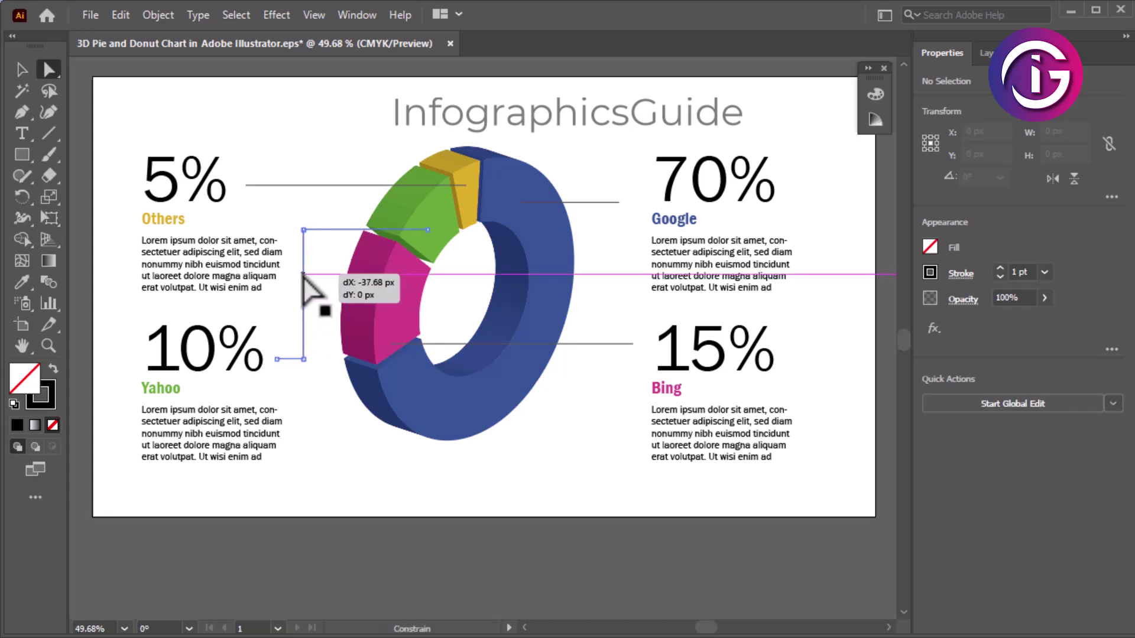
{"action": "left_click", "coordinate": [22, 70]}
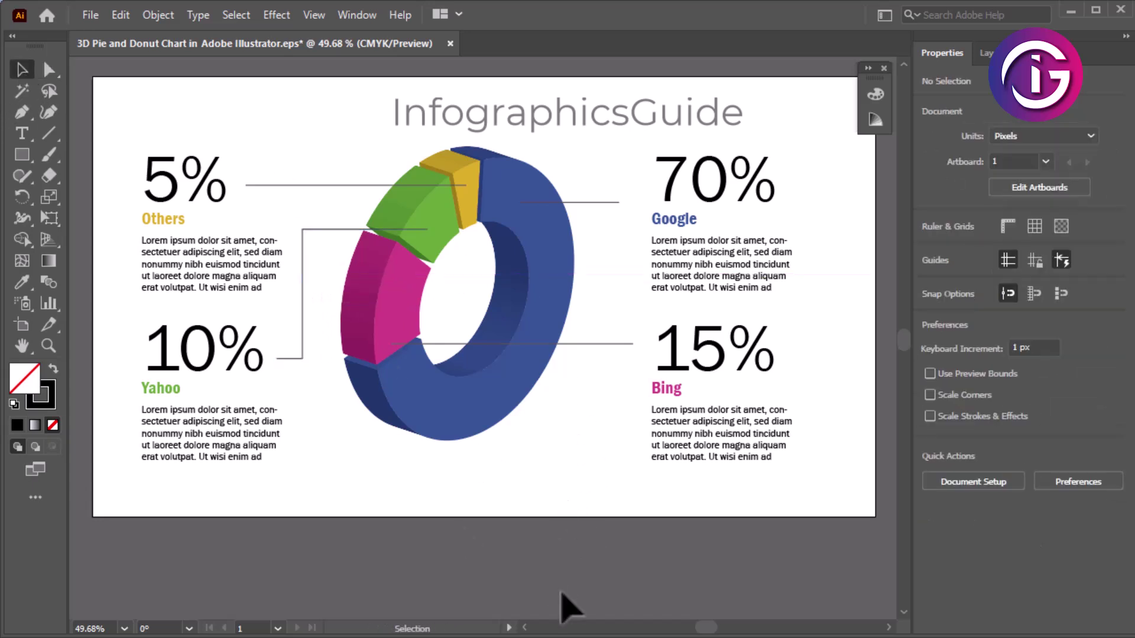
{"action": "left_click", "coordinate": [49, 70]}
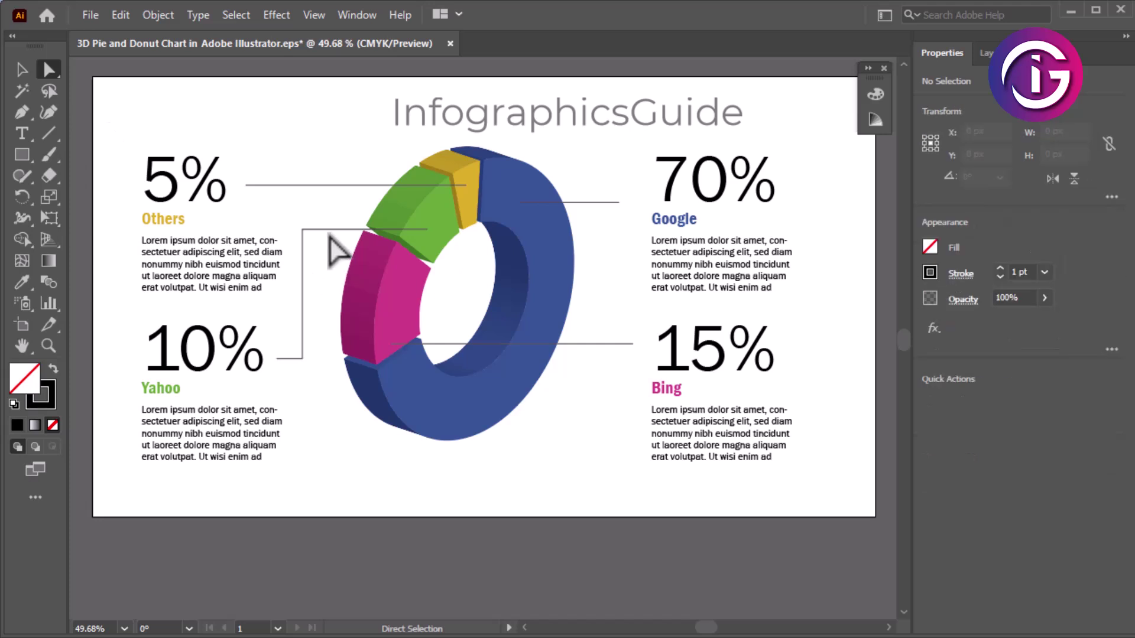
{"action": "left_click_drag", "start_coordinate": [329, 231], "coordinate": [330, 212]}
{"action": "key", "text": "v"}
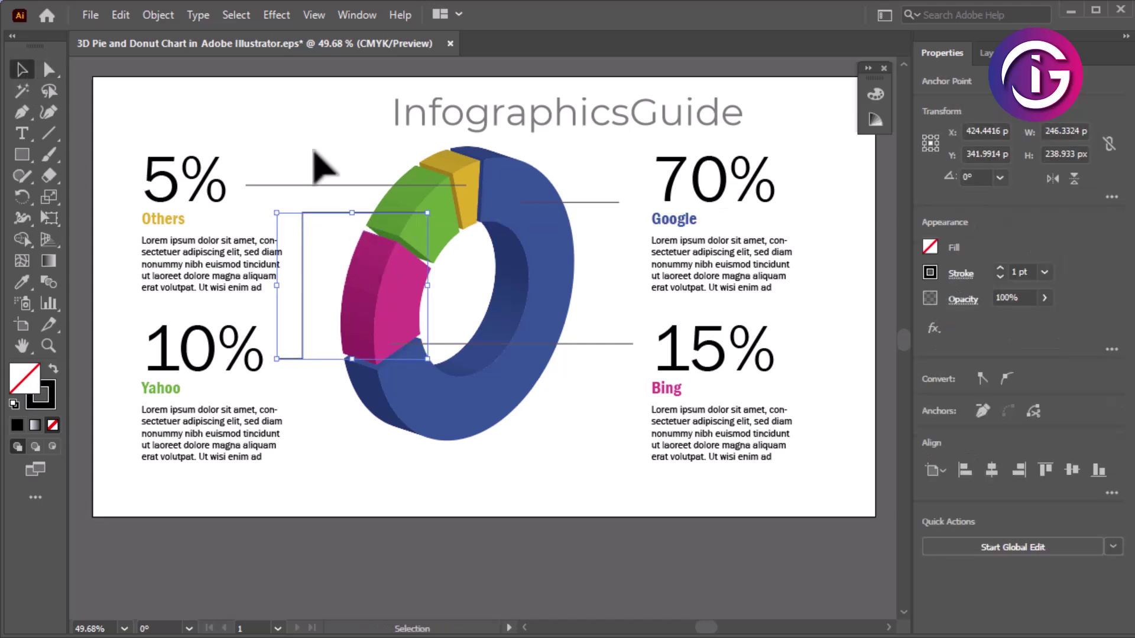
{"action": "left_click", "coordinate": [316, 154]}
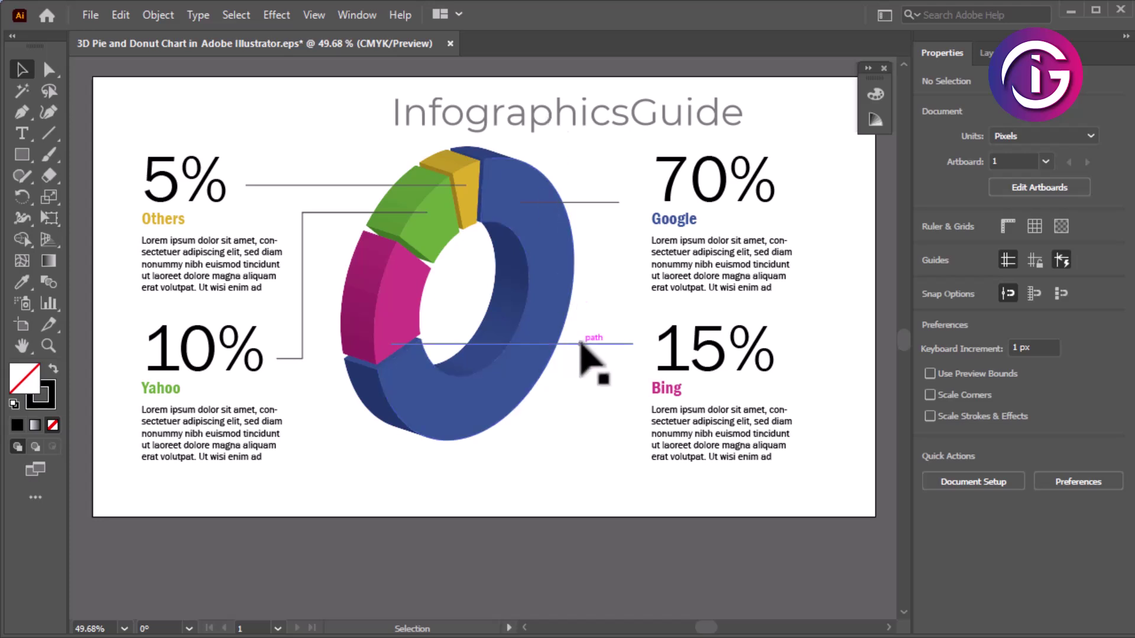
{"action": "left_click", "coordinate": [585, 344]}
Select all four leader lines and delete them
{"action": "left_click", "coordinate": [591, 202], "text": "shift"}
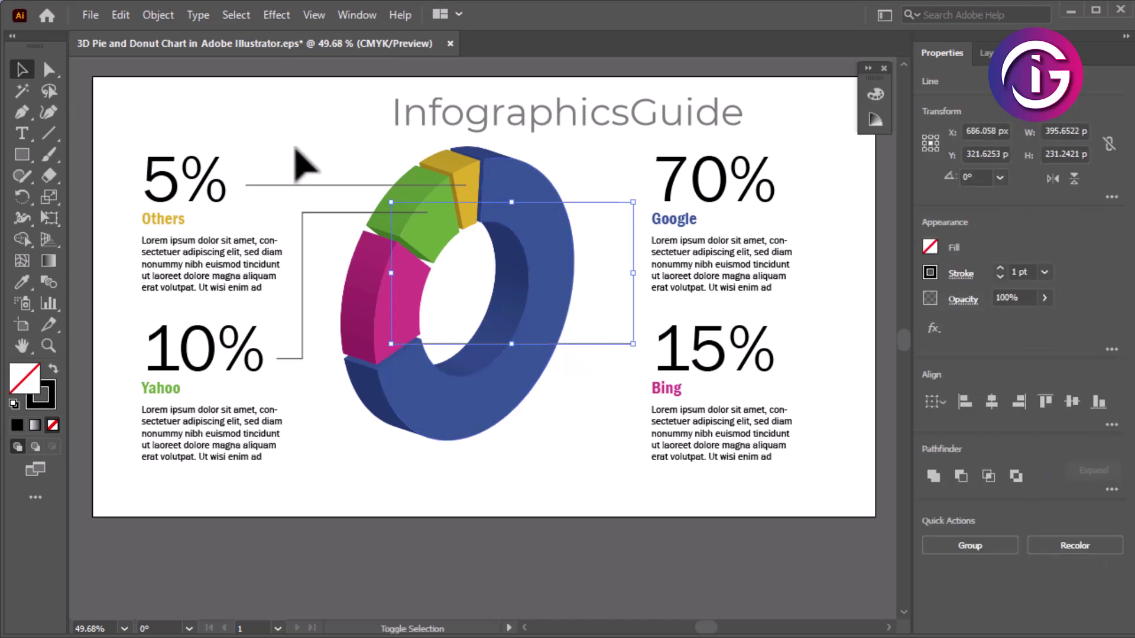
{"action": "left_click", "coordinate": [307, 185], "text": "shift"}
{"action": "left_click", "coordinate": [325, 212], "text": "shift"}
{"action": "key", "text": "Delete"}
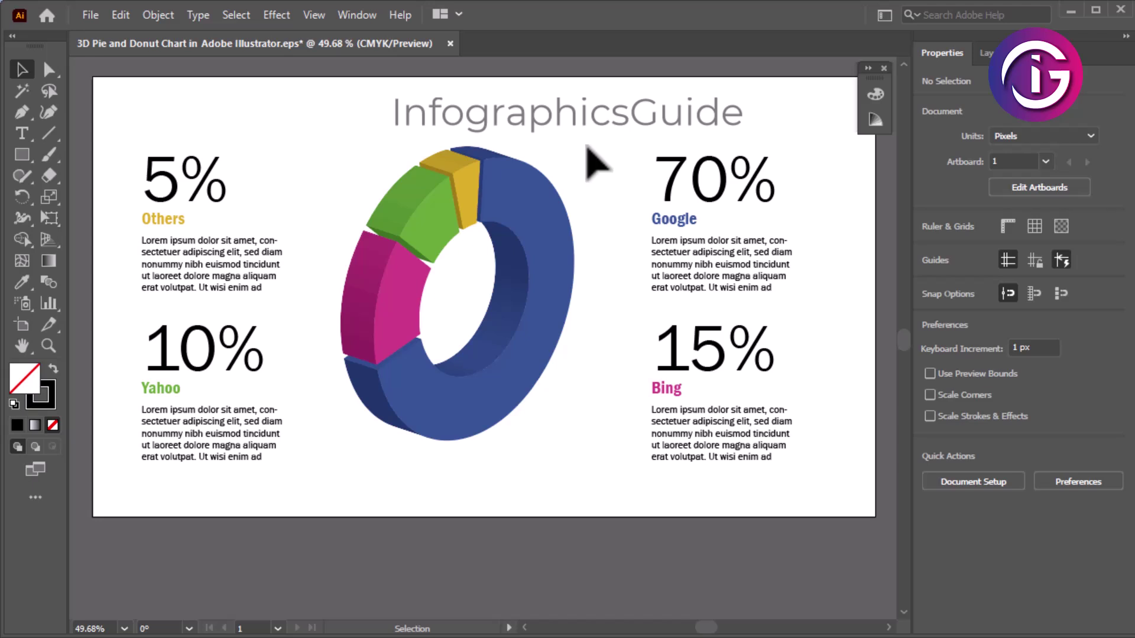
Select the whole donut chart and enlarge it from its bottom and top-right handles
{"action": "left_click_drag", "start_coordinate": [597, 165], "coordinate": [372, 473]}
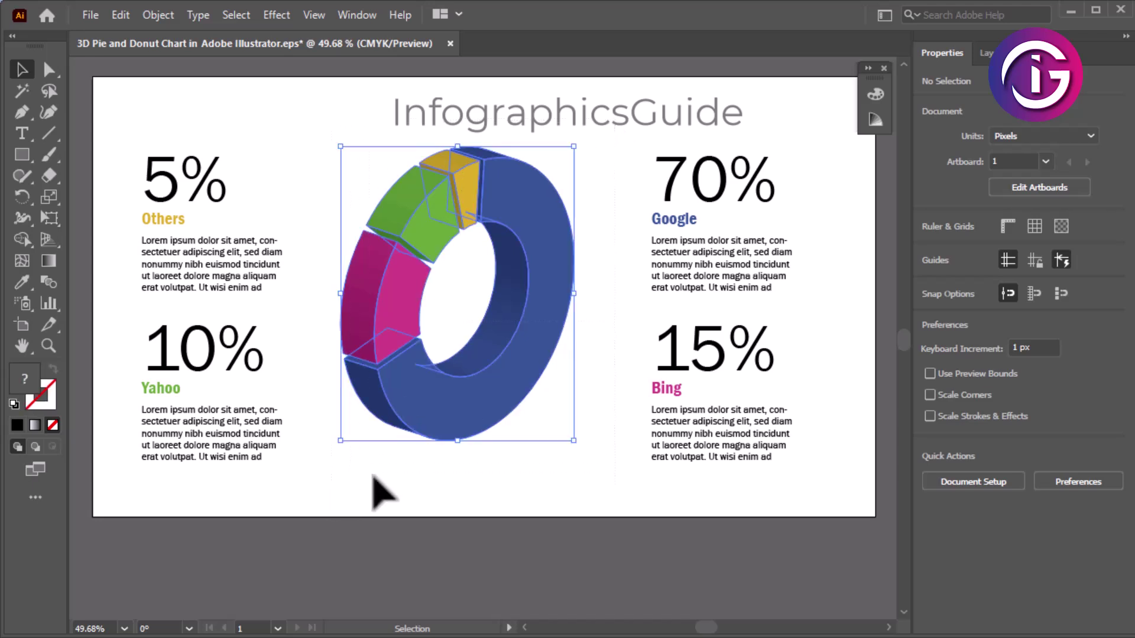
{"action": "left_click_drag", "start_coordinate": [459, 454], "coordinate": [464, 469]}
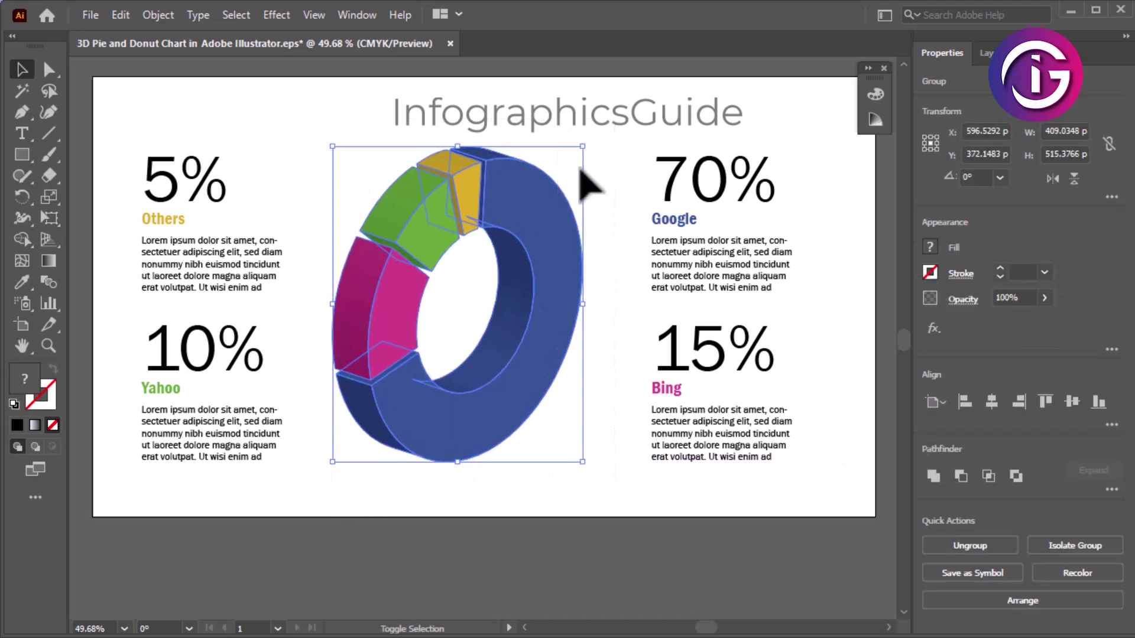
{"action": "left_click_drag", "start_coordinate": [579, 147], "coordinate": [594, 151]}
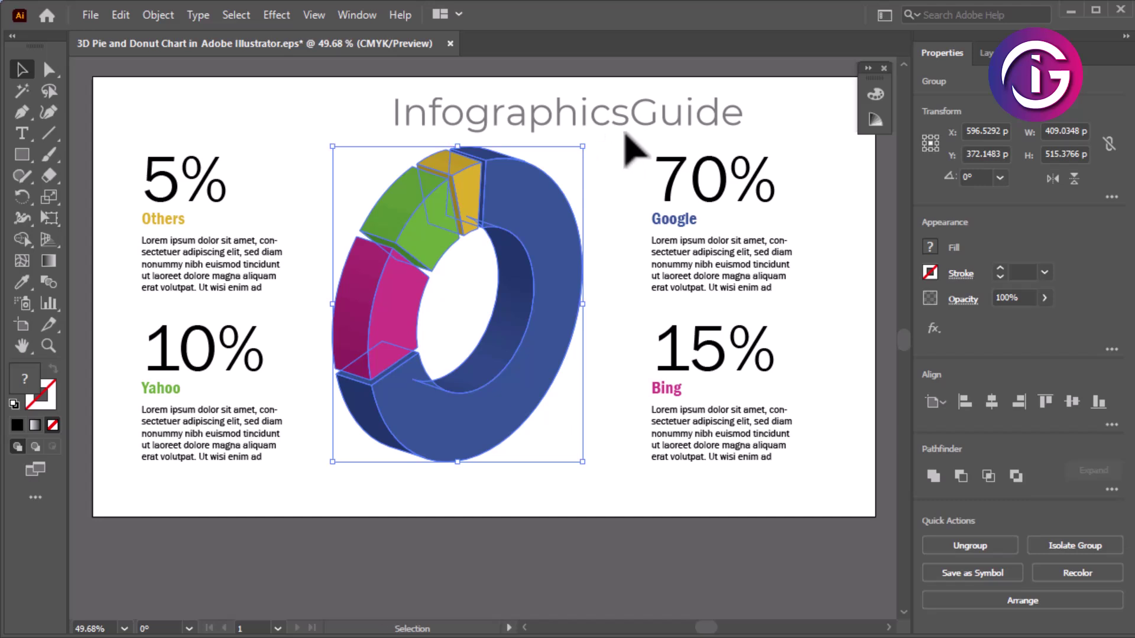
{"action": "left_click", "coordinate": [628, 147]}
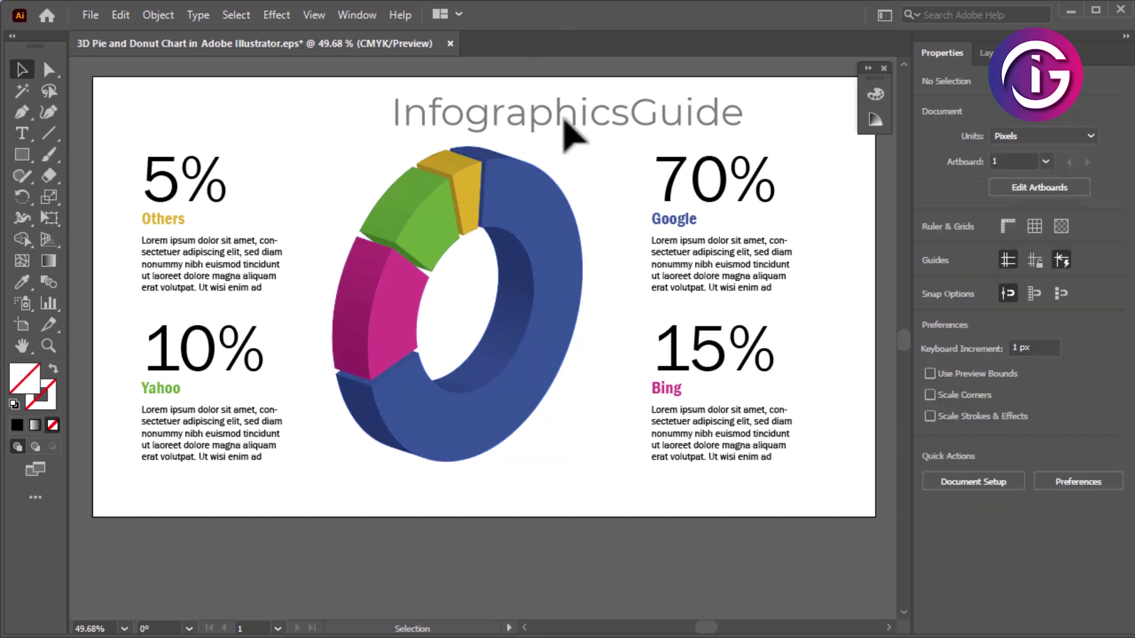